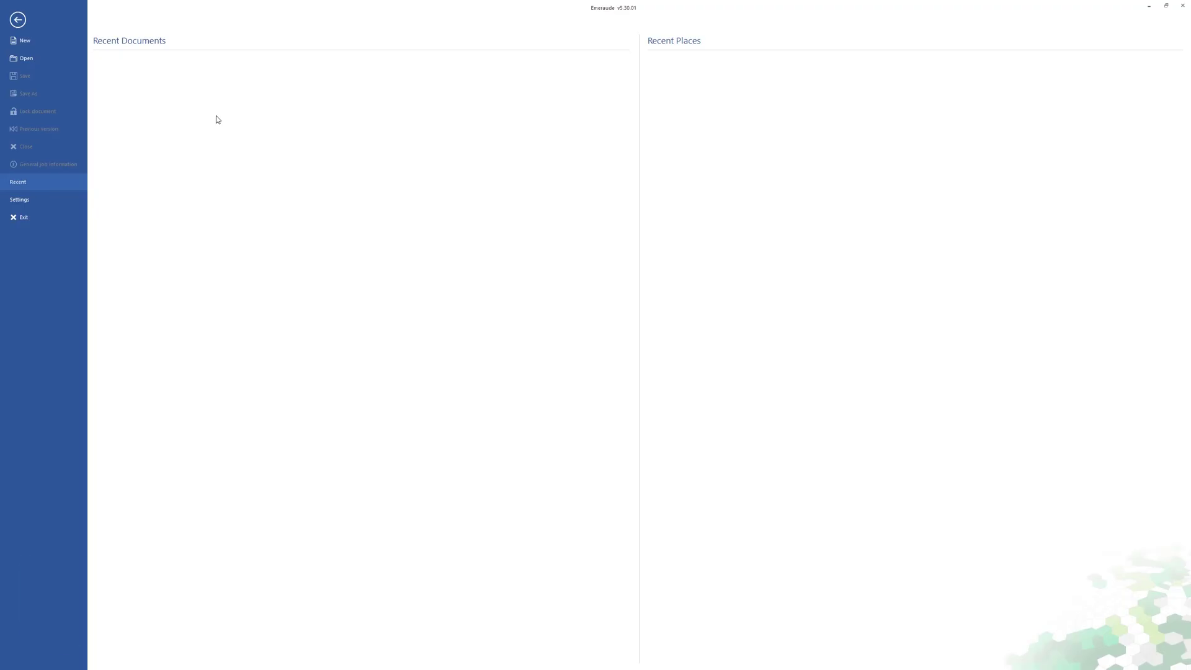
# - Start a new blank PL document whose survey is named 'Flowing'
pyautogui.click(82, 39)
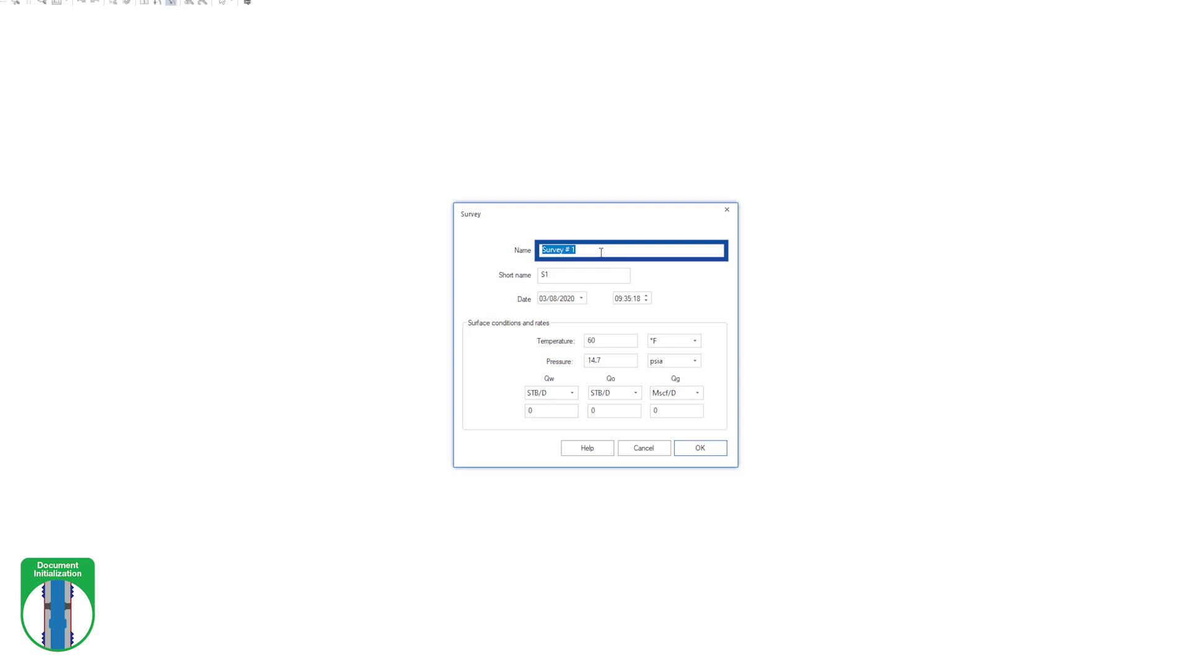
pyautogui.write('Flowing')
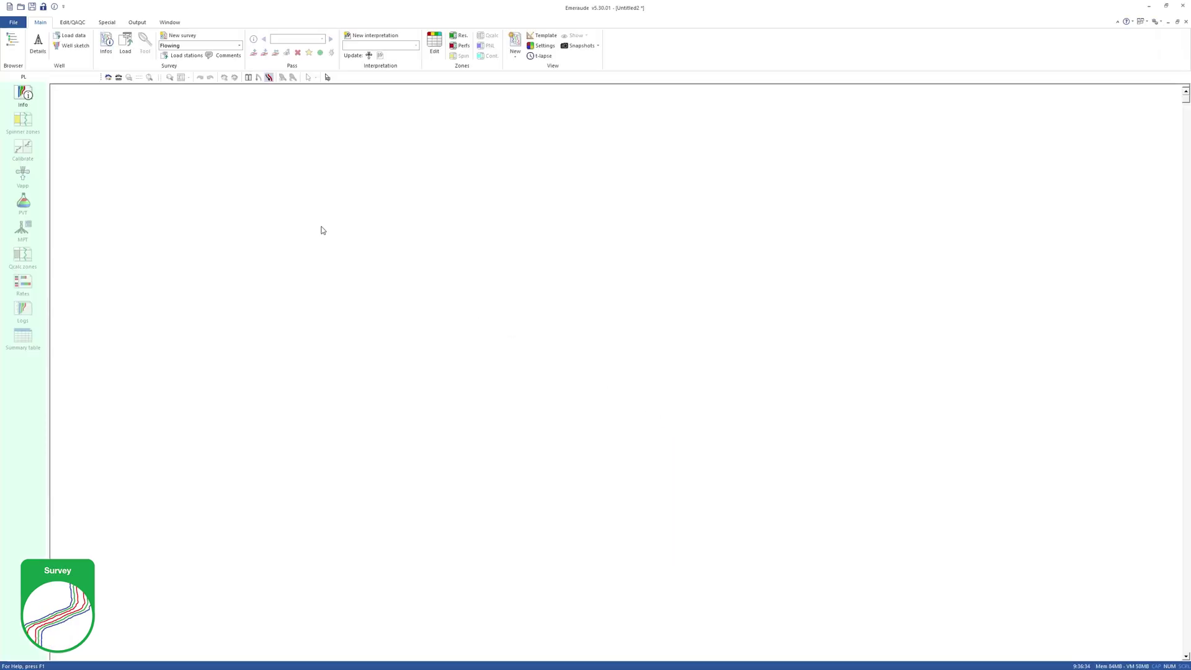
# - Enter a 6 in internal diameter starting at 0 ft in the well details
pyautogui.click(41, 58)
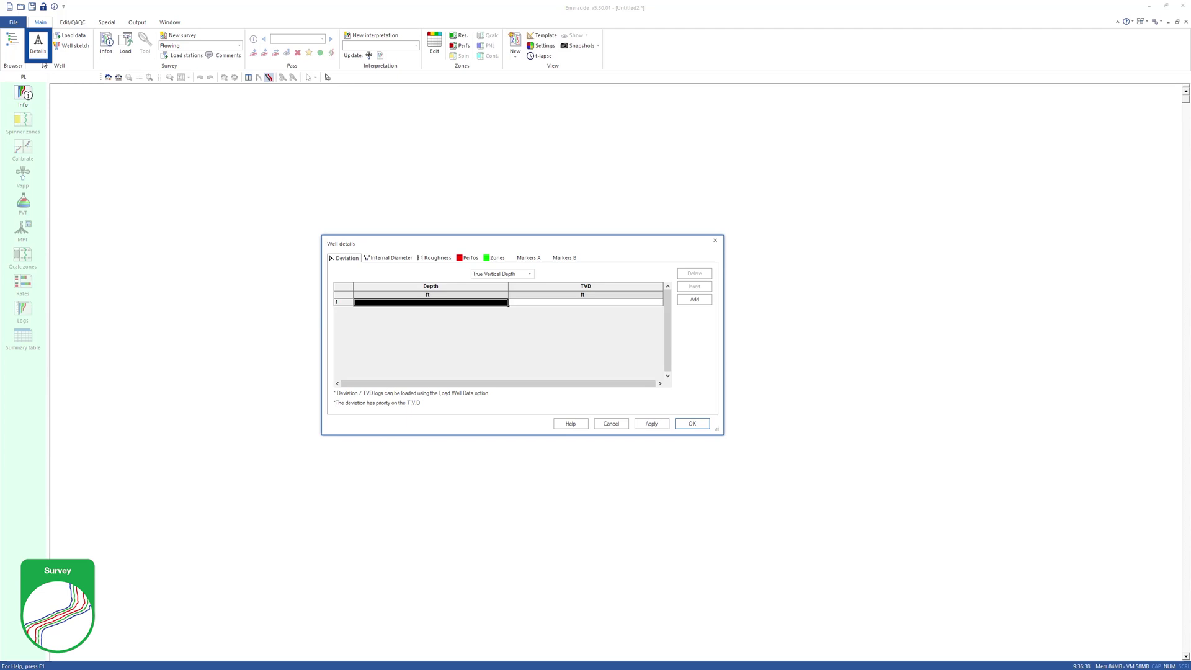
pyautogui.click(323, 236)
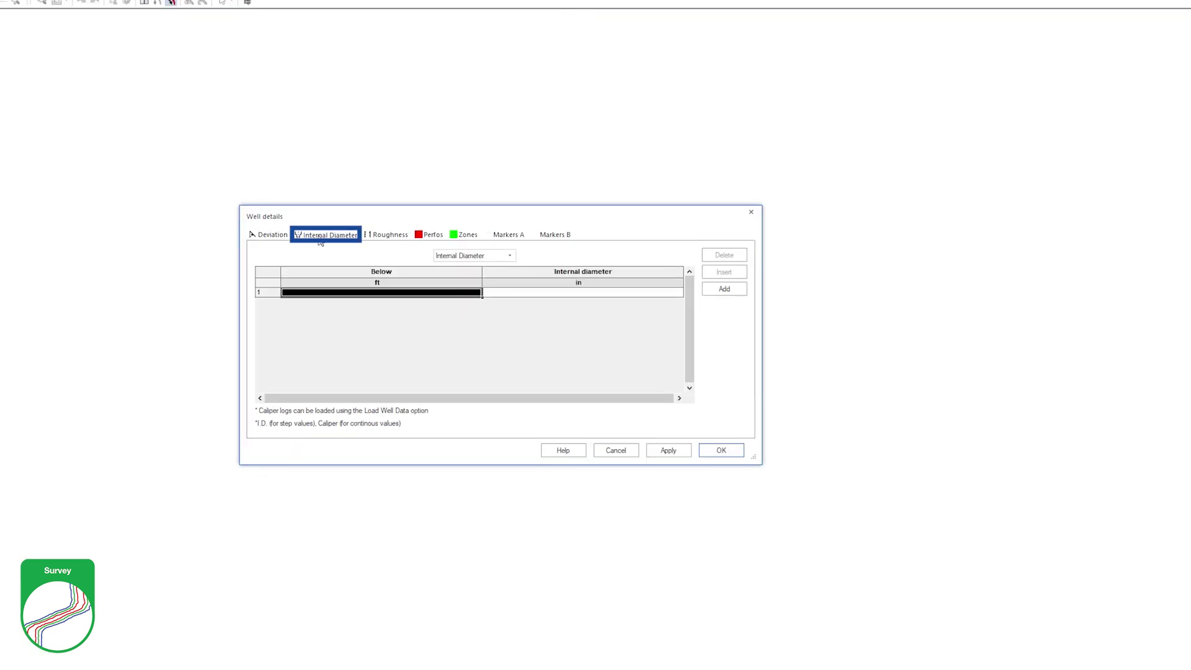
pyautogui.click(324, 293)
pyautogui.write('0')
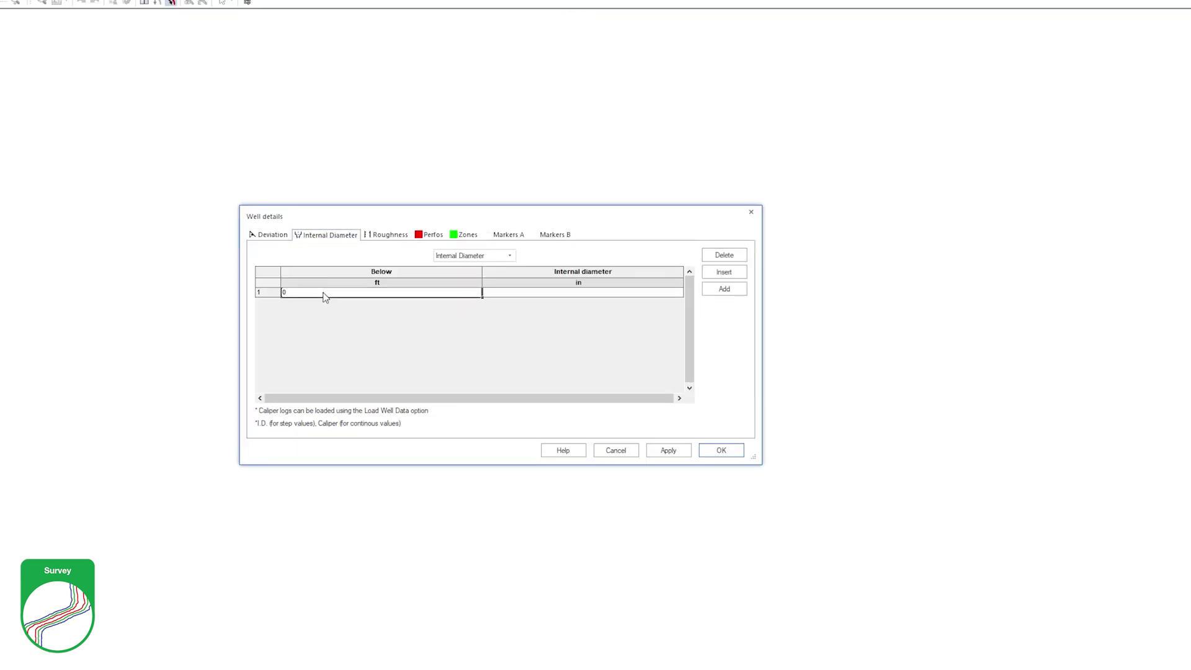
pyautogui.press('Tab')
pyautogui.write('6')
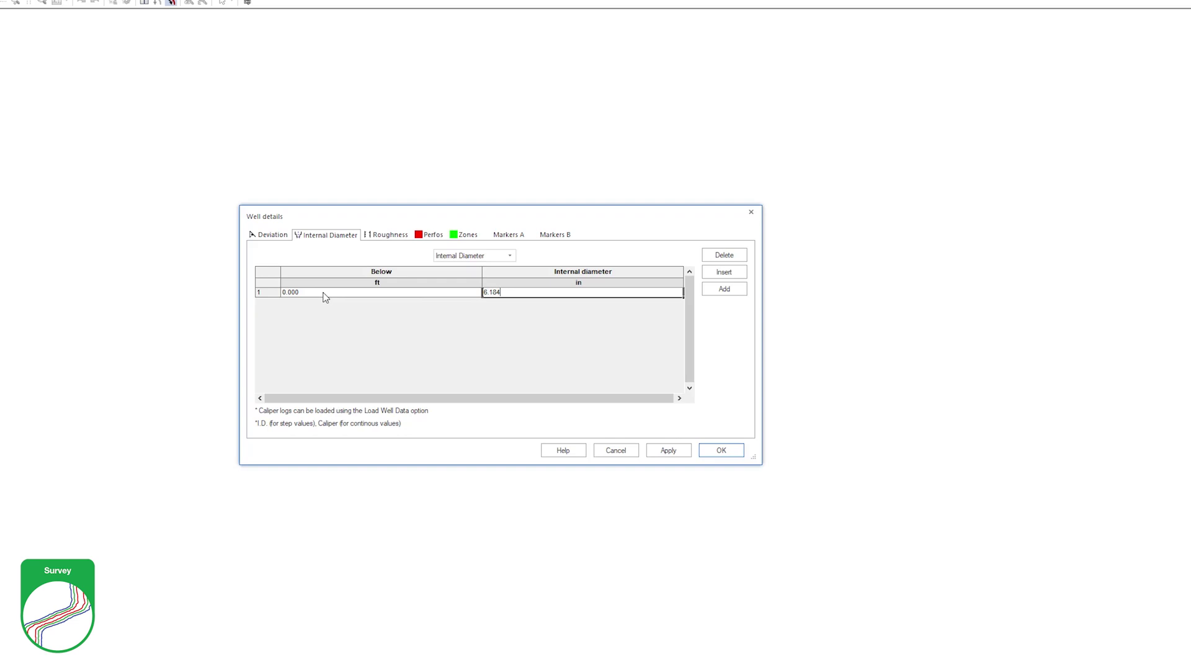
# - Add three perforation intervals with tops at 14900, 15008 and 15096 ft
pyautogui.click(430, 238)
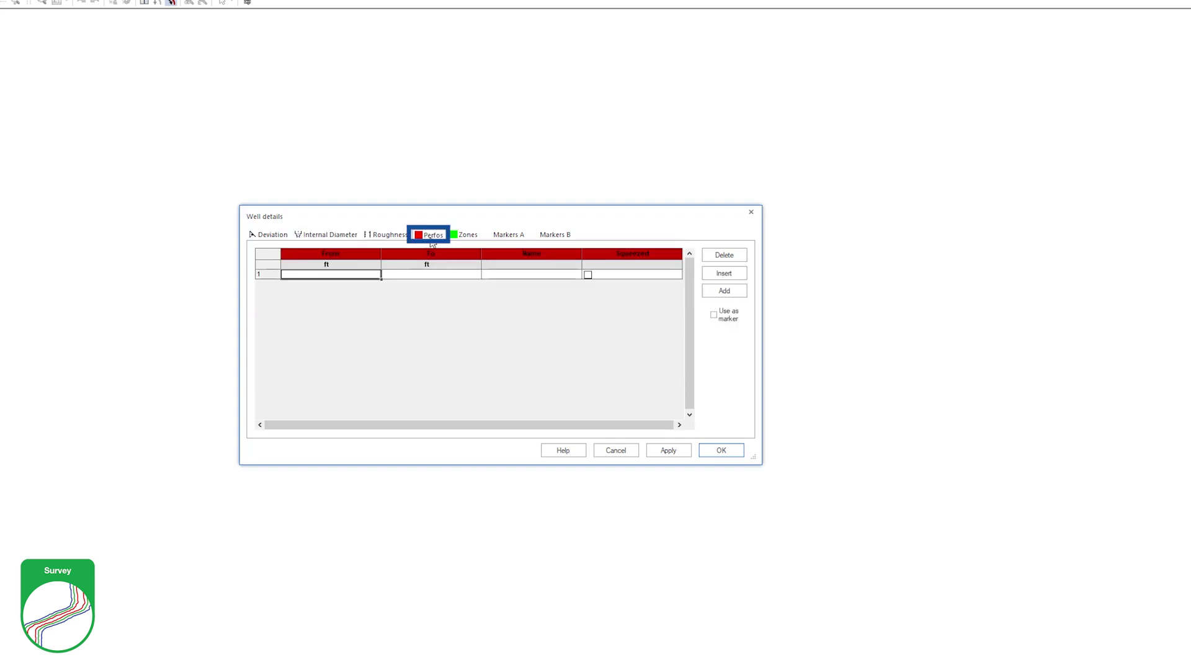
pyautogui.click(724, 291)
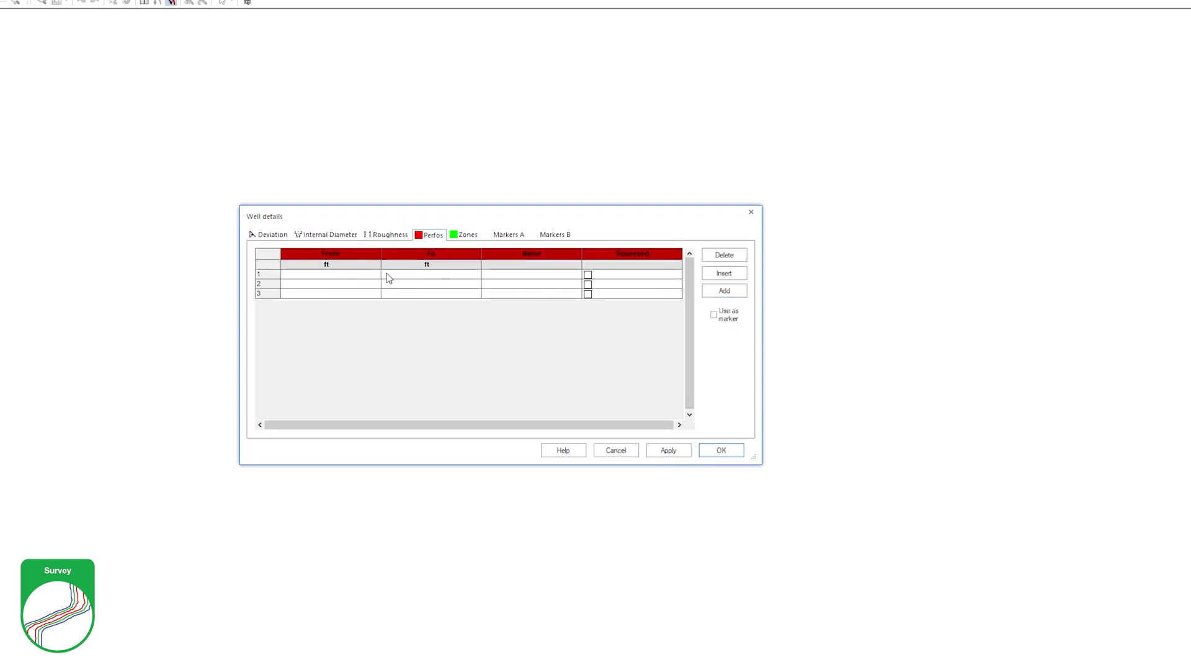
pyautogui.click(361, 277)
pyautogui.write('14900')
pyautogui.press('Tab')
pyautogui.write('14940')
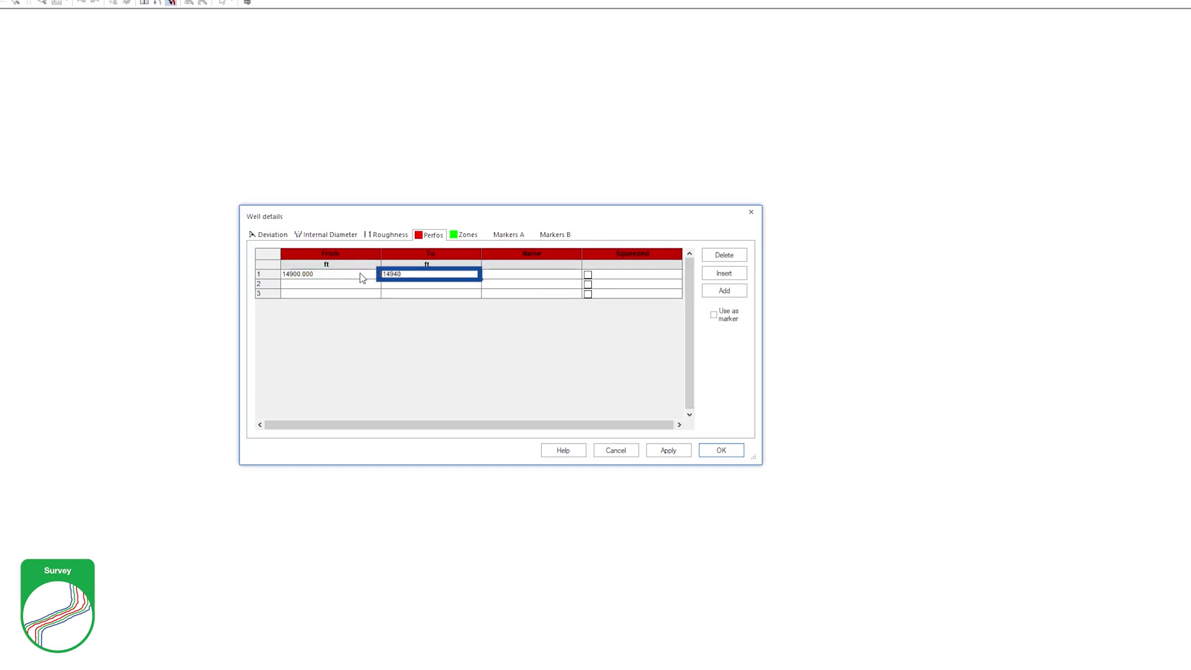
pyautogui.press('Return')
pyautogui.write('15008')
pyautogui.press('Tab')
pyautogui.write('15080')
pyautogui.press('Return')
pyautogui.write('15096')
pyautogui.press('Tab')
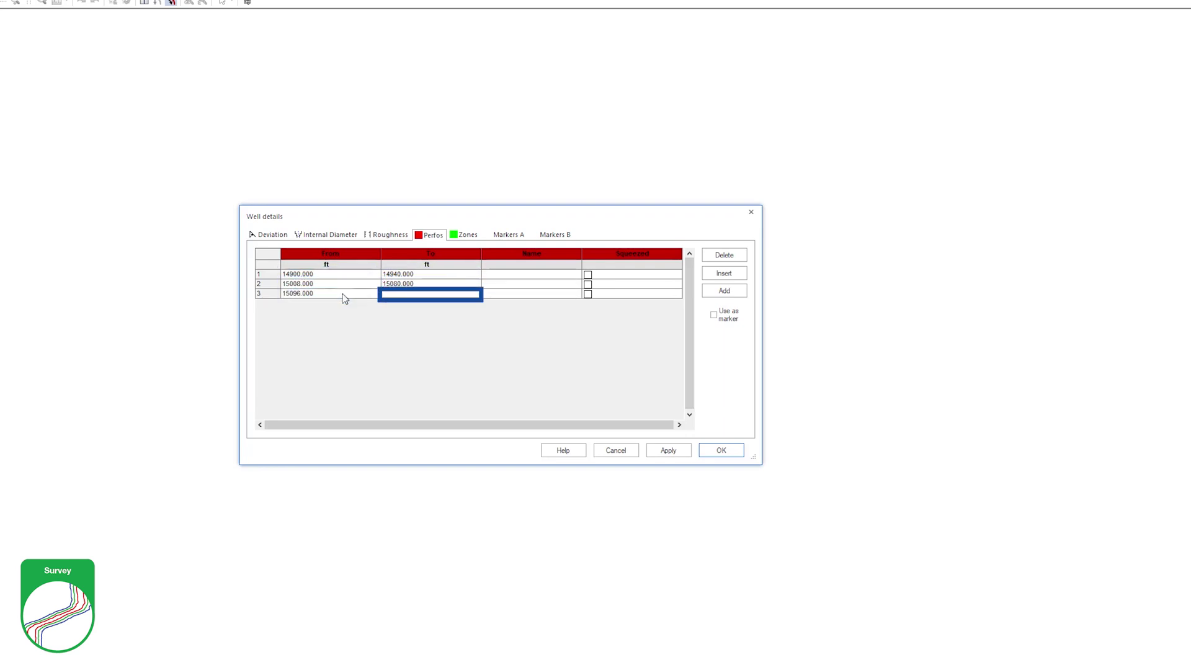
# - Save the well details and import 'CHLEX01 - General well data.las' with Gamma Ray mapping checked
pyautogui.click(713, 451)
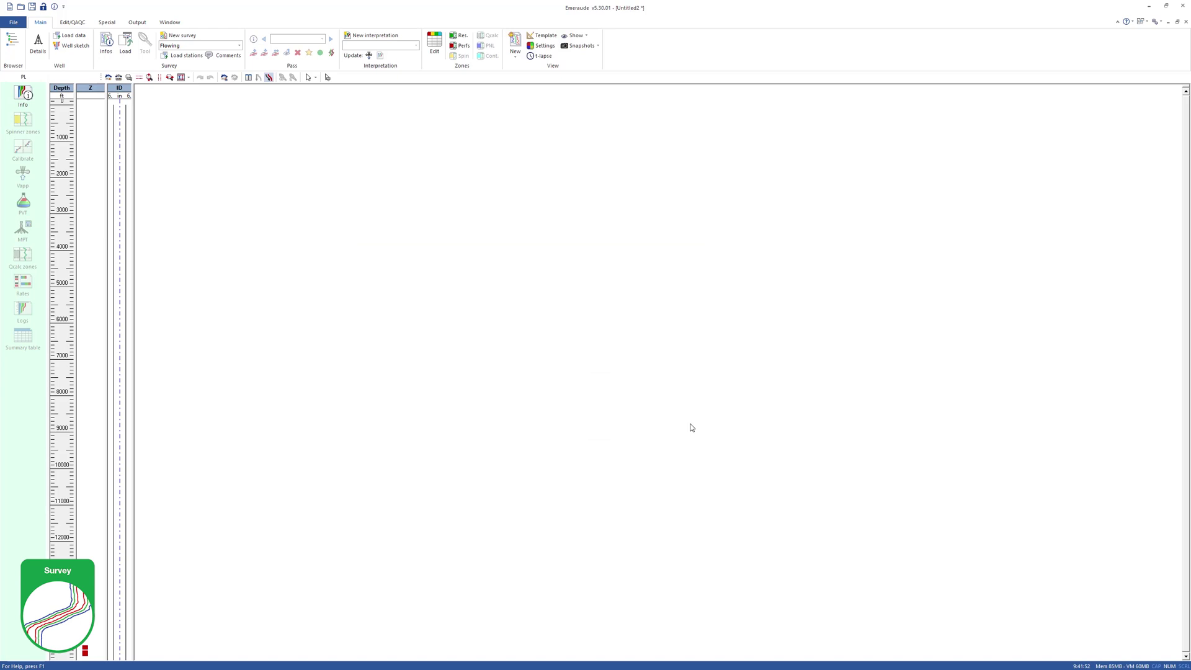
pyautogui.click(79, 37)
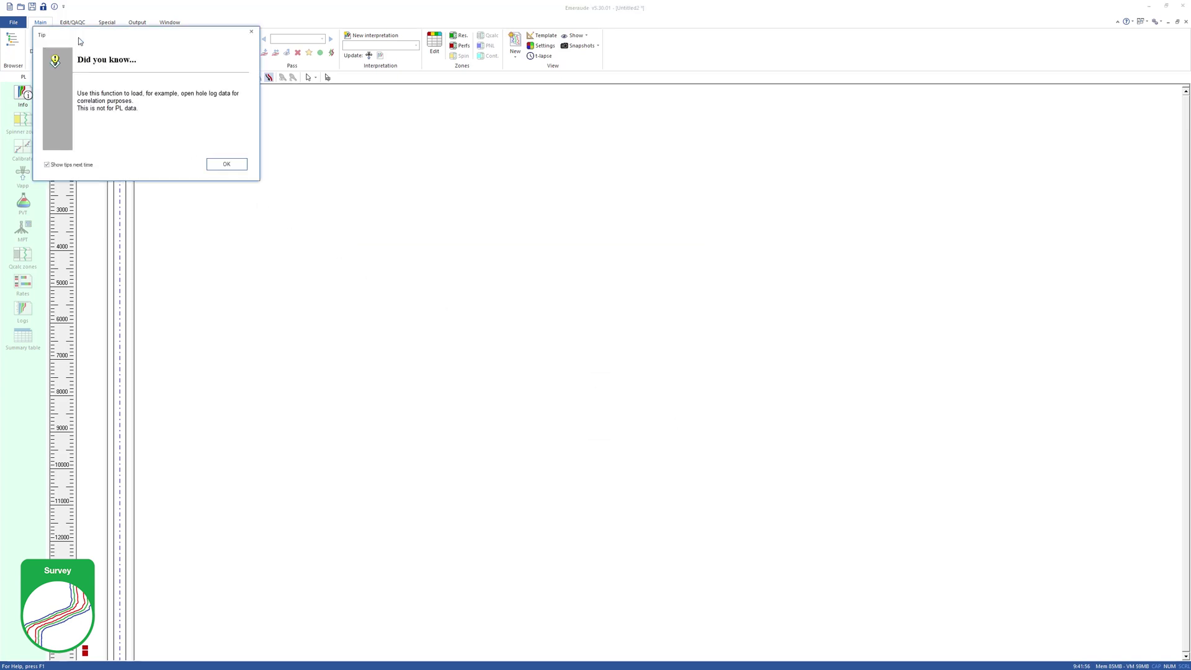
pyautogui.click(222, 164)
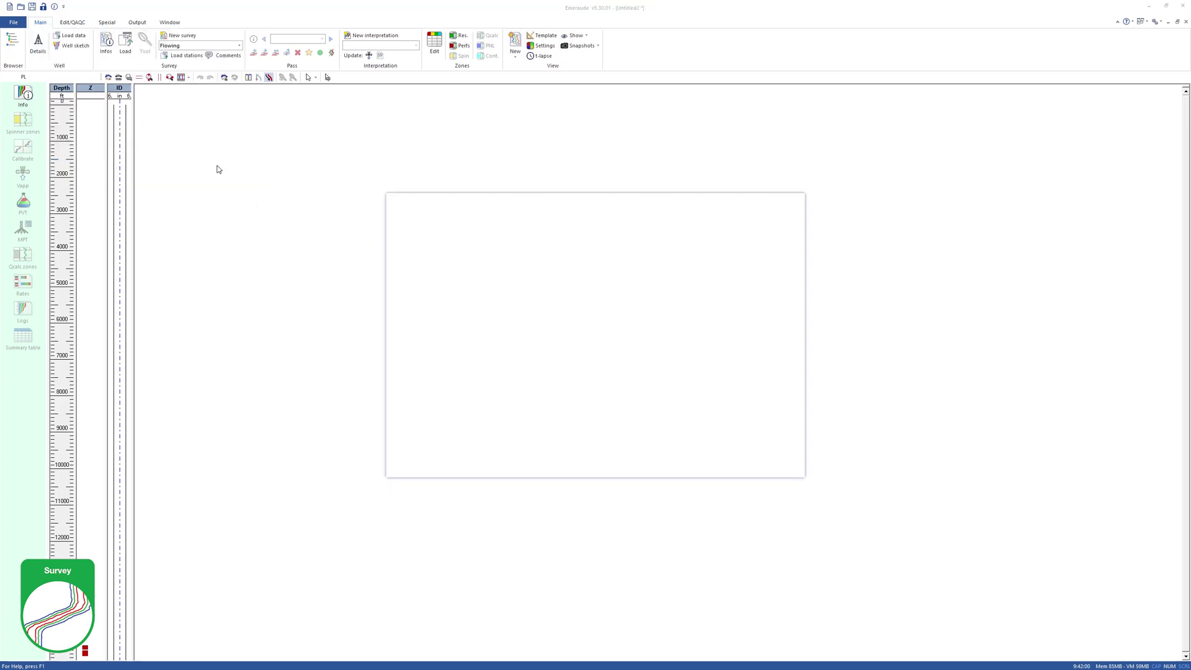
pyautogui.click(760, 232)
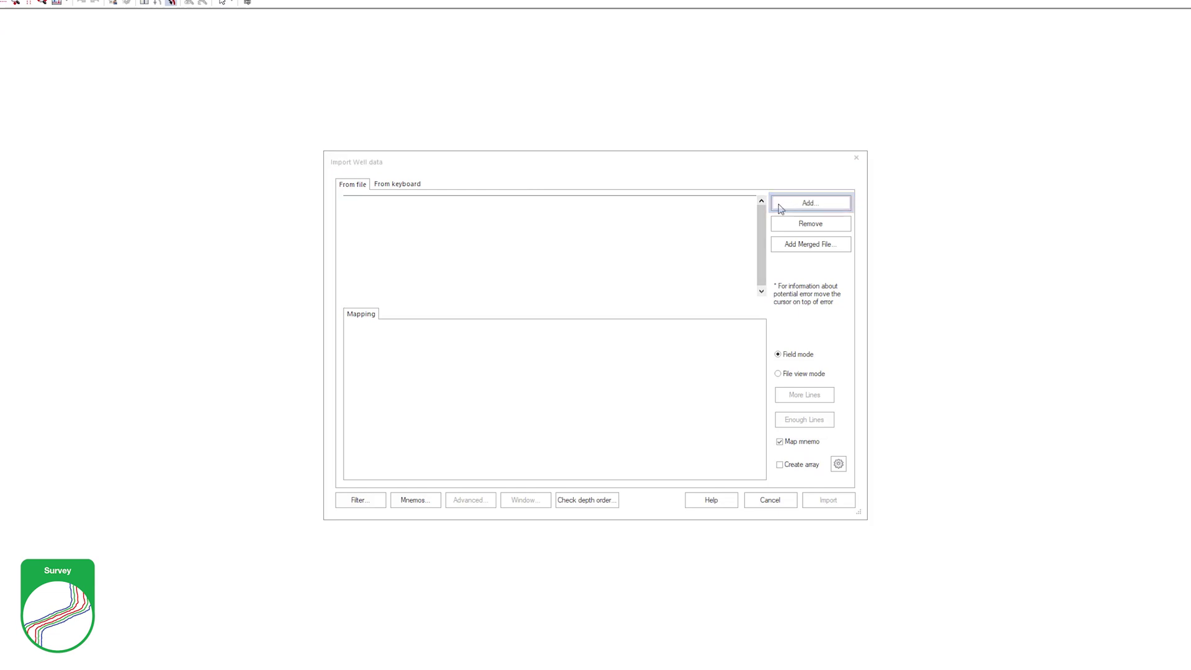
pyautogui.click(724, 304)
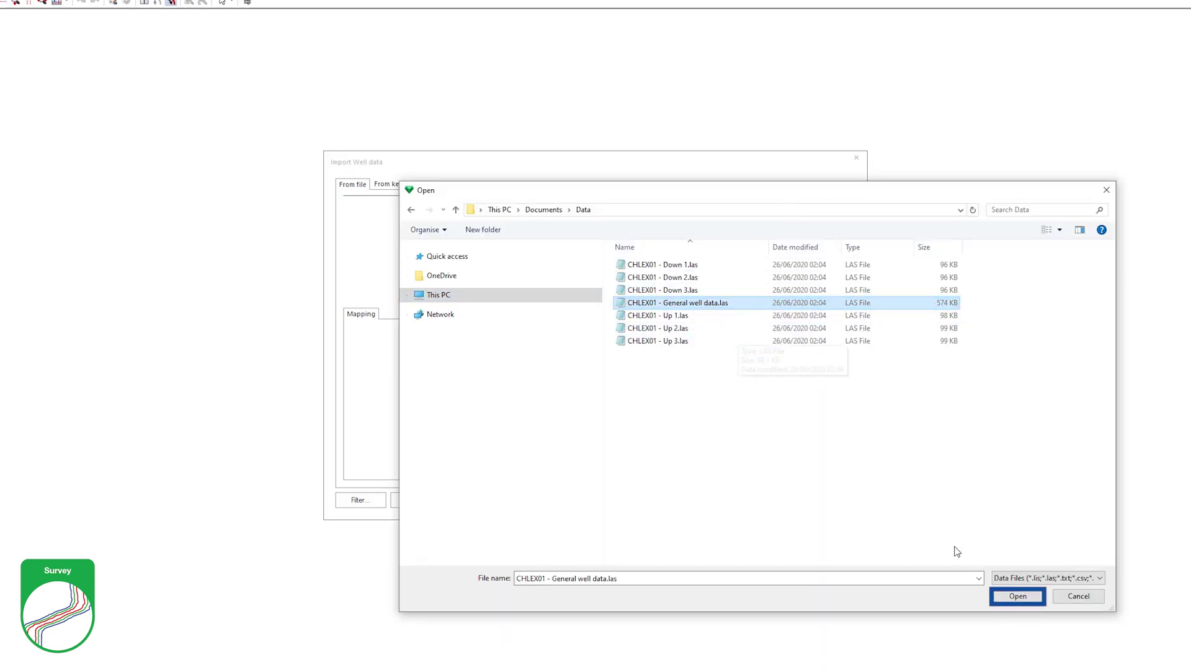
pyautogui.click(1006, 598)
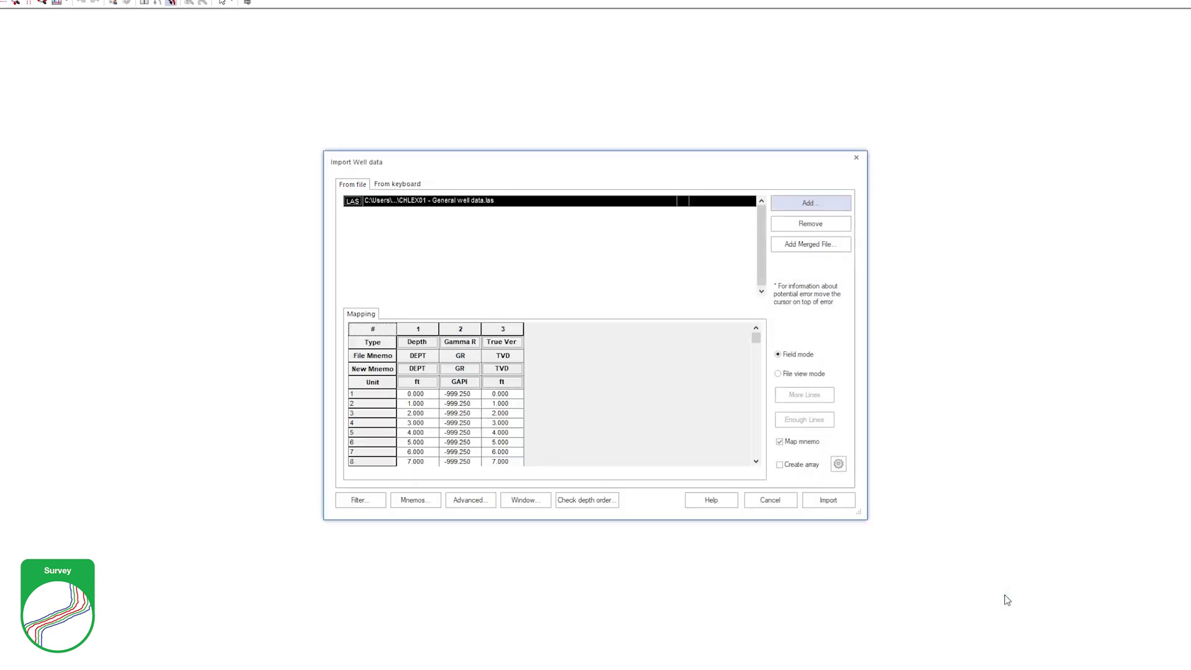
pyautogui.click(470, 345)
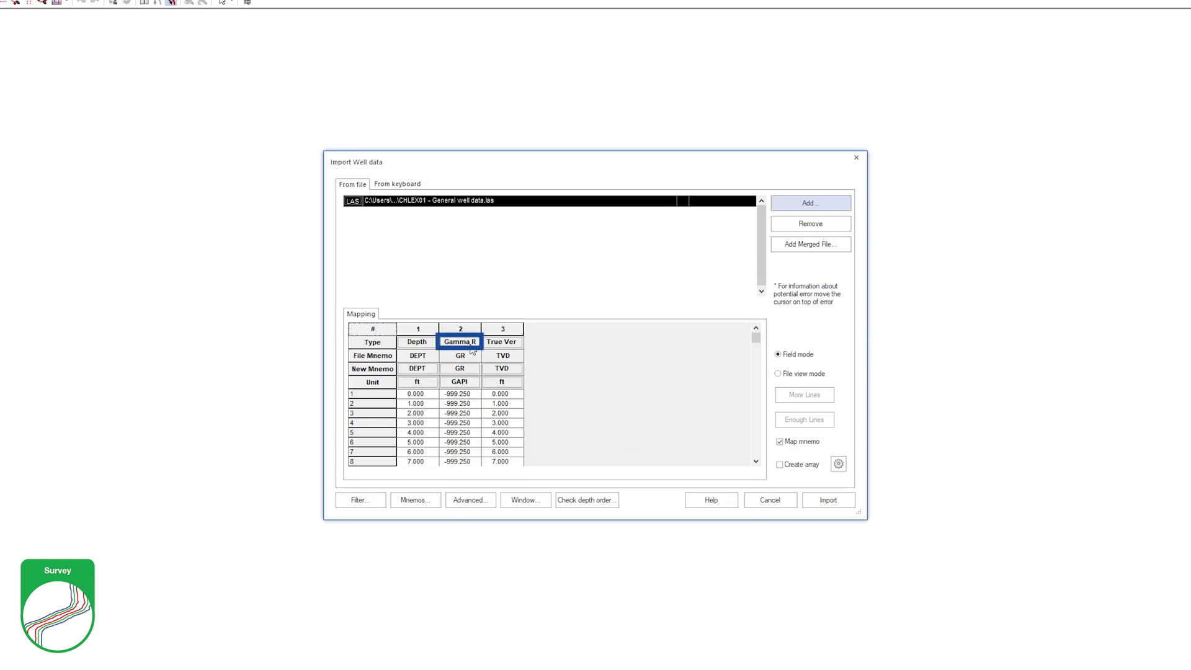
pyautogui.click(822, 500)
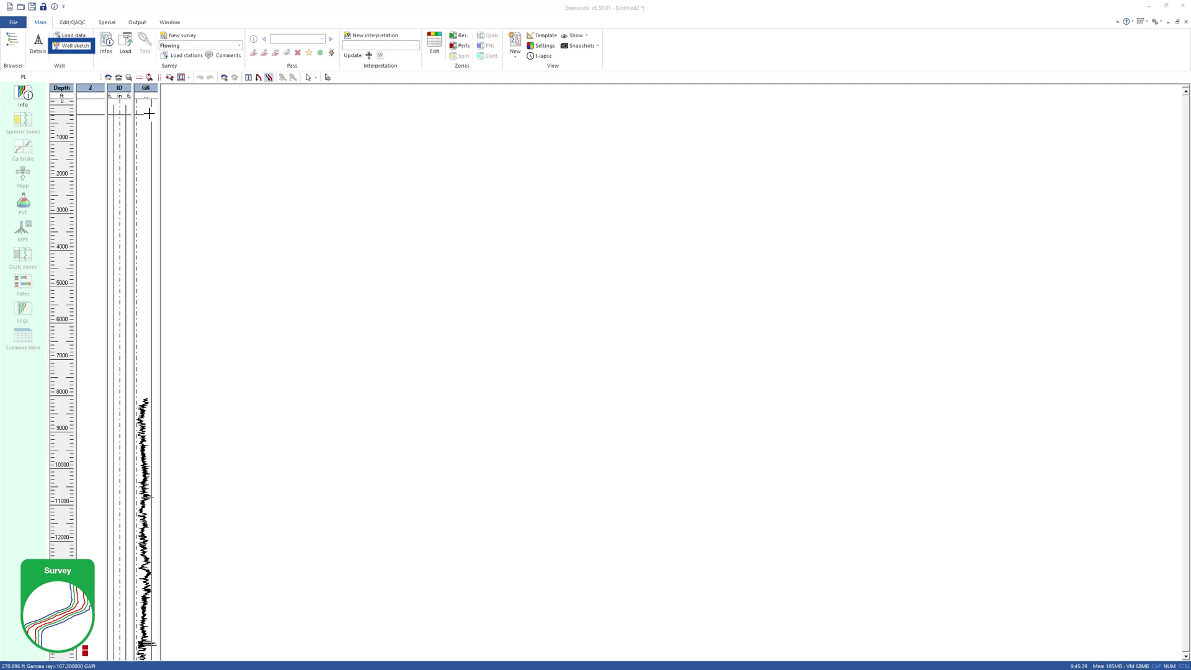
pyautogui.click(79, 48)
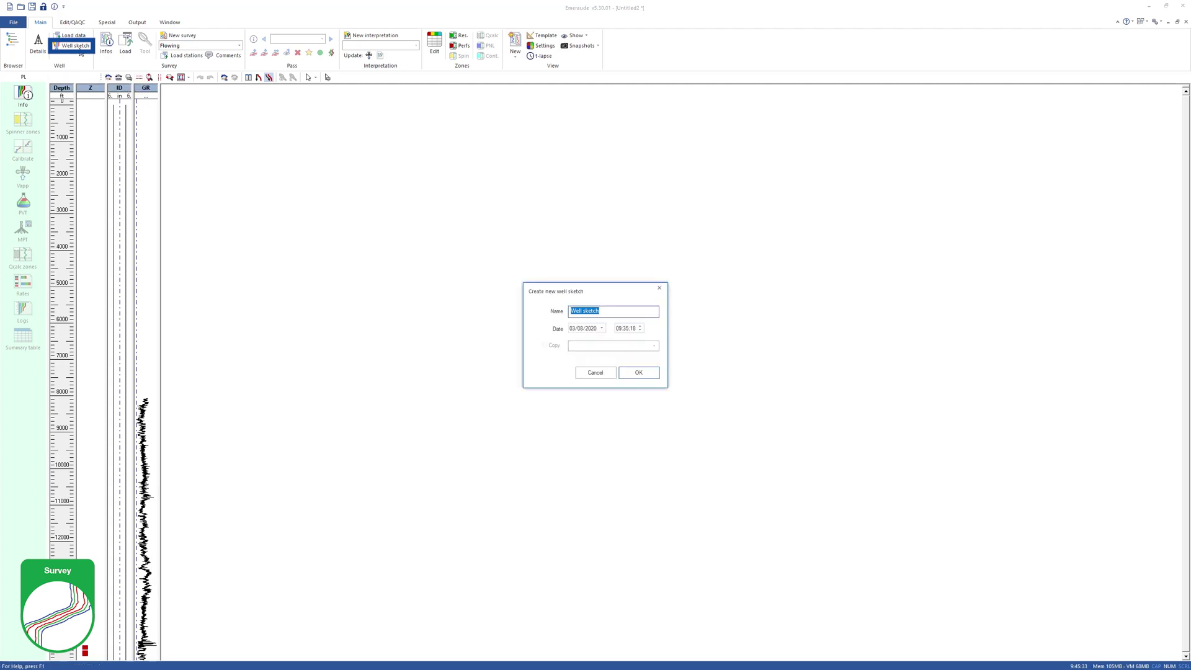
pyautogui.click(652, 384)
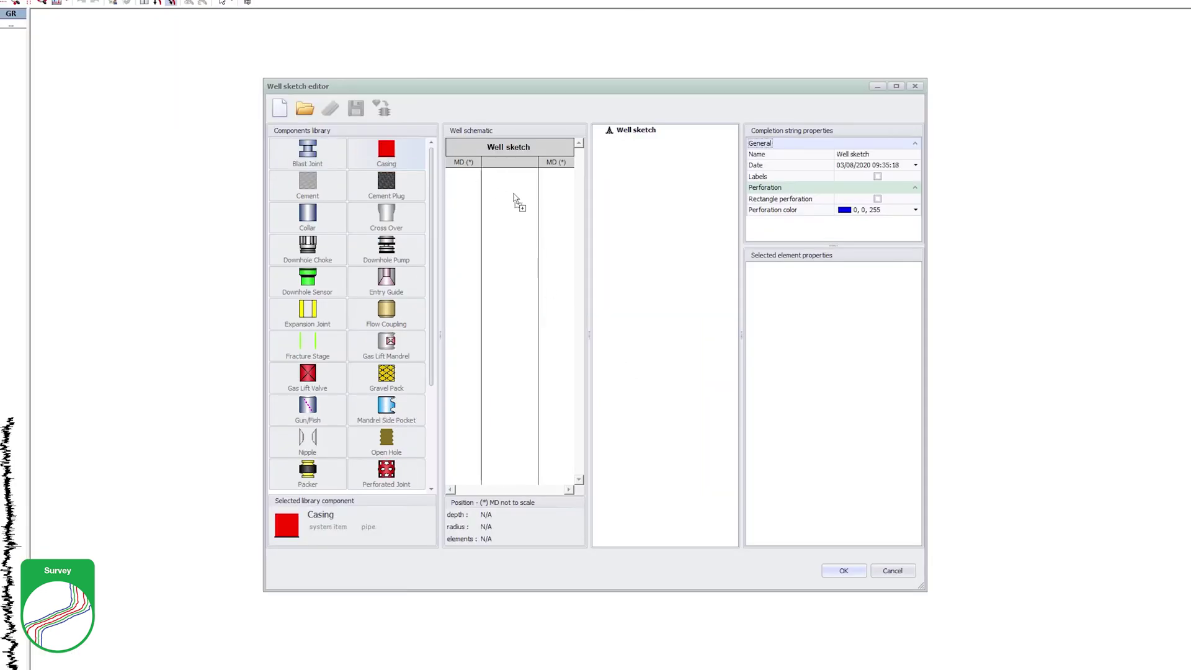
pyautogui.moveTo(405, 168); pyautogui.dragTo(515, 198)
pyautogui.click(680, 215)
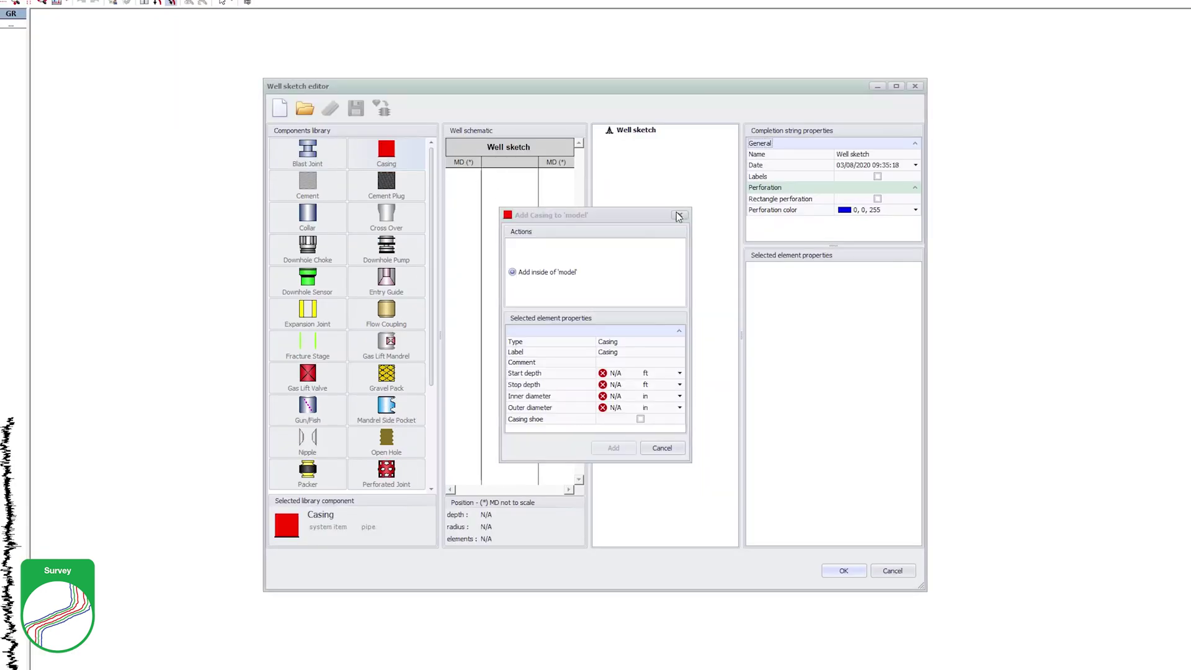
pyautogui.click(634, 130)
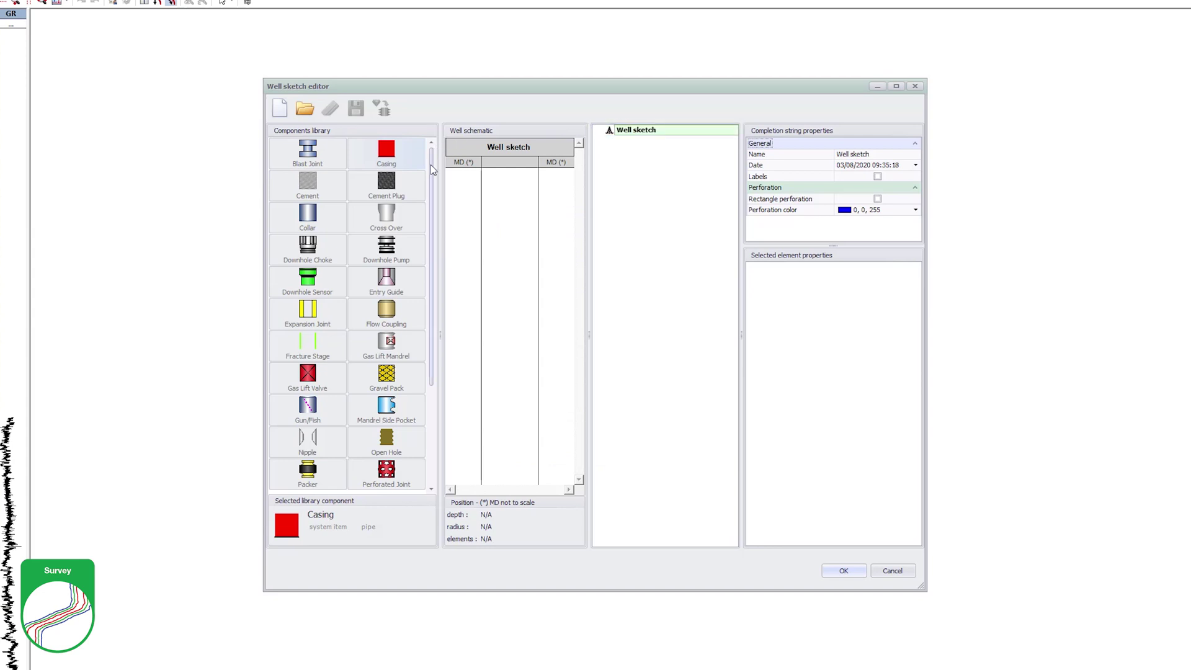
pyautogui.moveTo(431, 165); pyautogui.dragTo(443, 234)
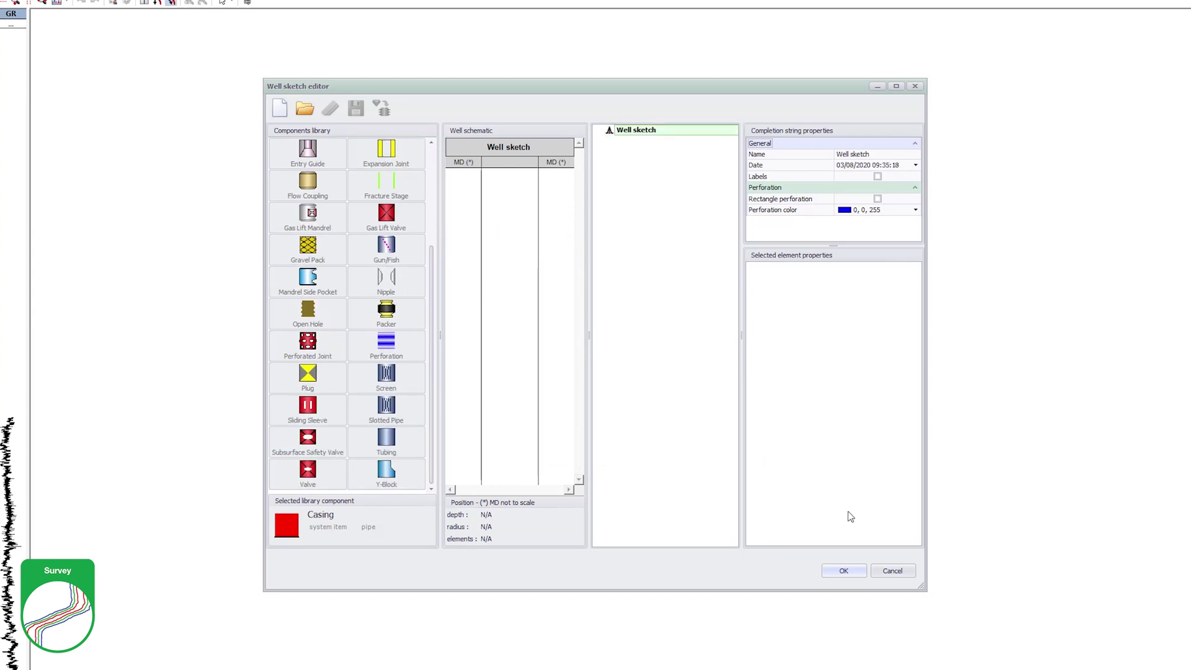
pyautogui.click(899, 569)
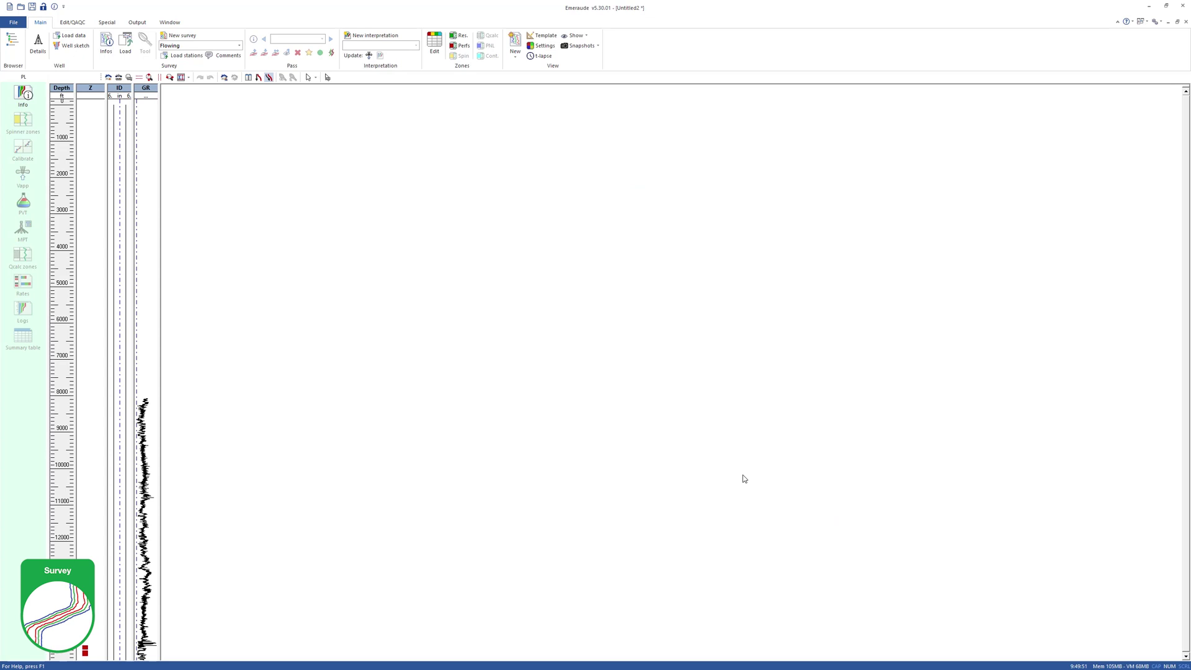
# - Import the six Down 1-3 and Up 1-3 pass LAS files into the survey
pyautogui.click(126, 44)
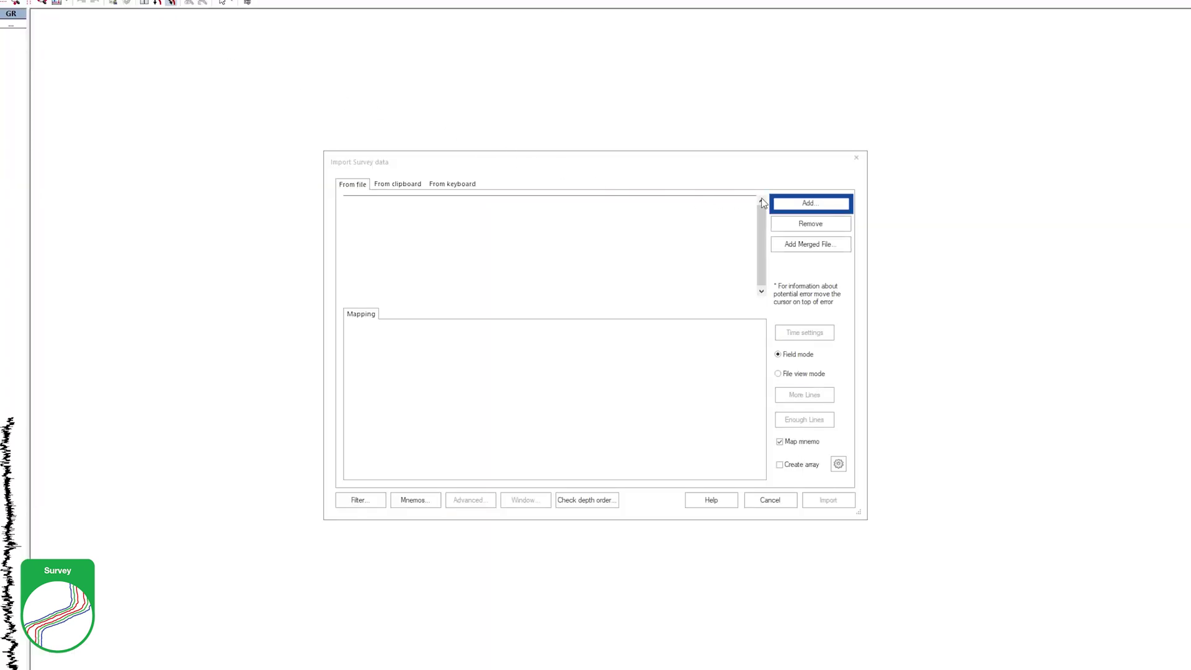
pyautogui.click(780, 206)
pyautogui.click(661, 264)
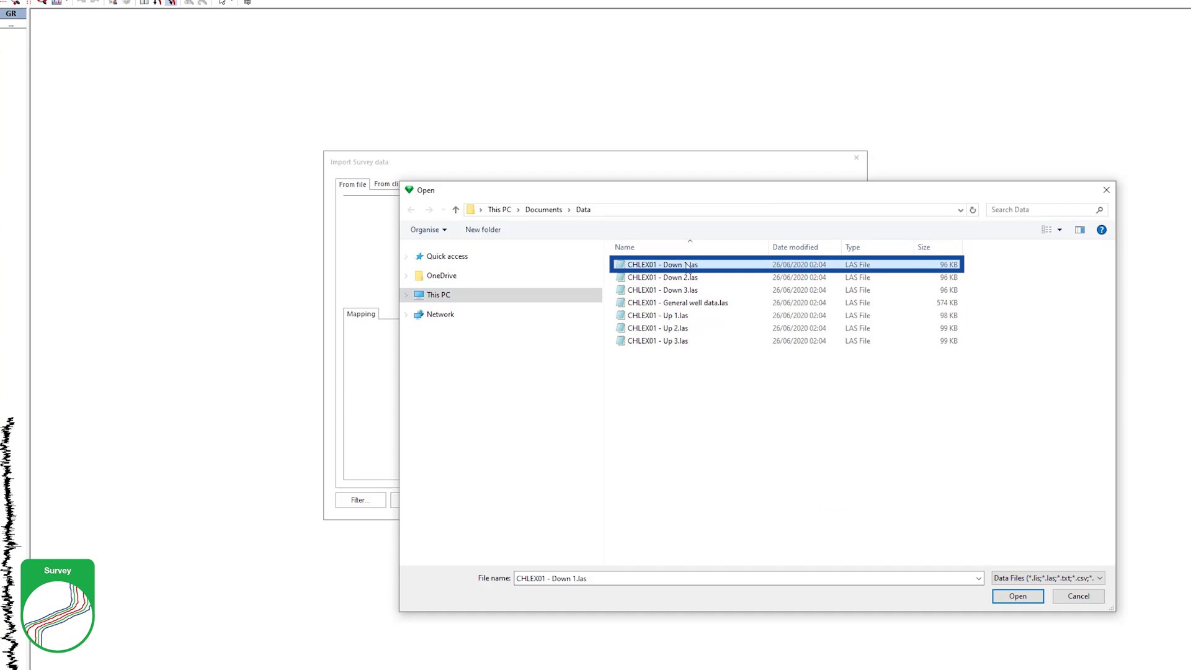
pyautogui.keyDown('ctrl'); pyautogui.click(687, 277); pyautogui.keyUp('ctrl')
pyautogui.keyDown('ctrl'); pyautogui.click(686, 290); pyautogui.keyUp('ctrl')
pyautogui.keyDown('ctrl'); pyautogui.click(686, 316); pyautogui.keyUp('ctrl')
pyautogui.keyDown('ctrl'); pyautogui.click(684, 327); pyautogui.keyUp('ctrl')
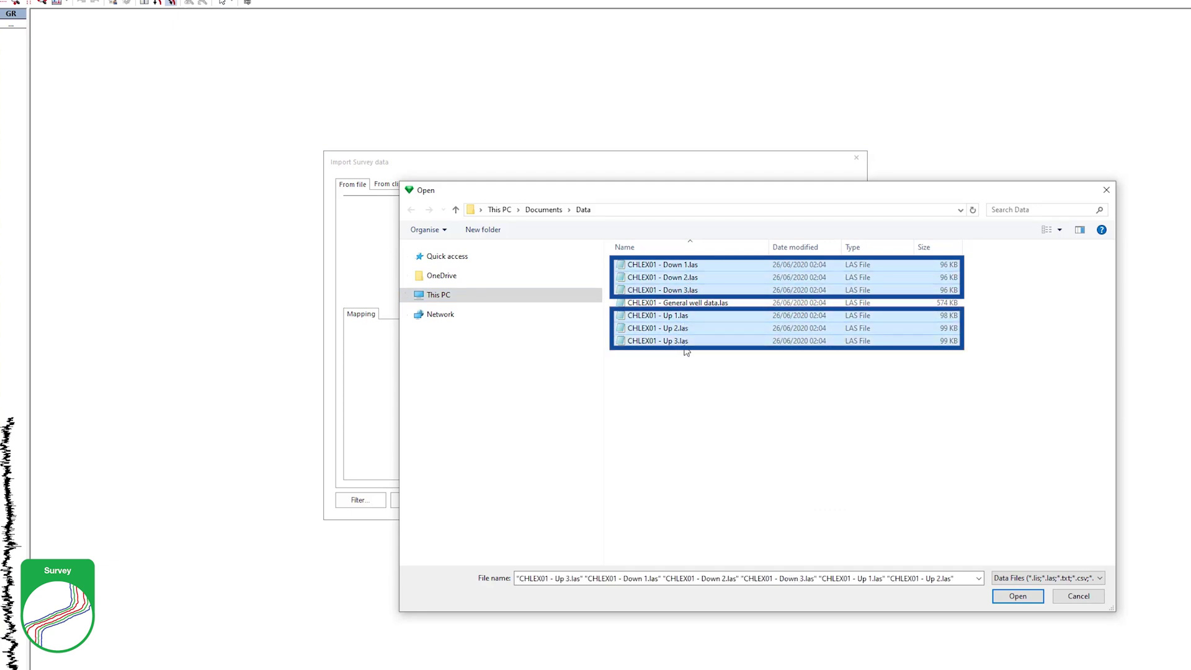
pyautogui.click(997, 598)
pyautogui.click(828, 502)
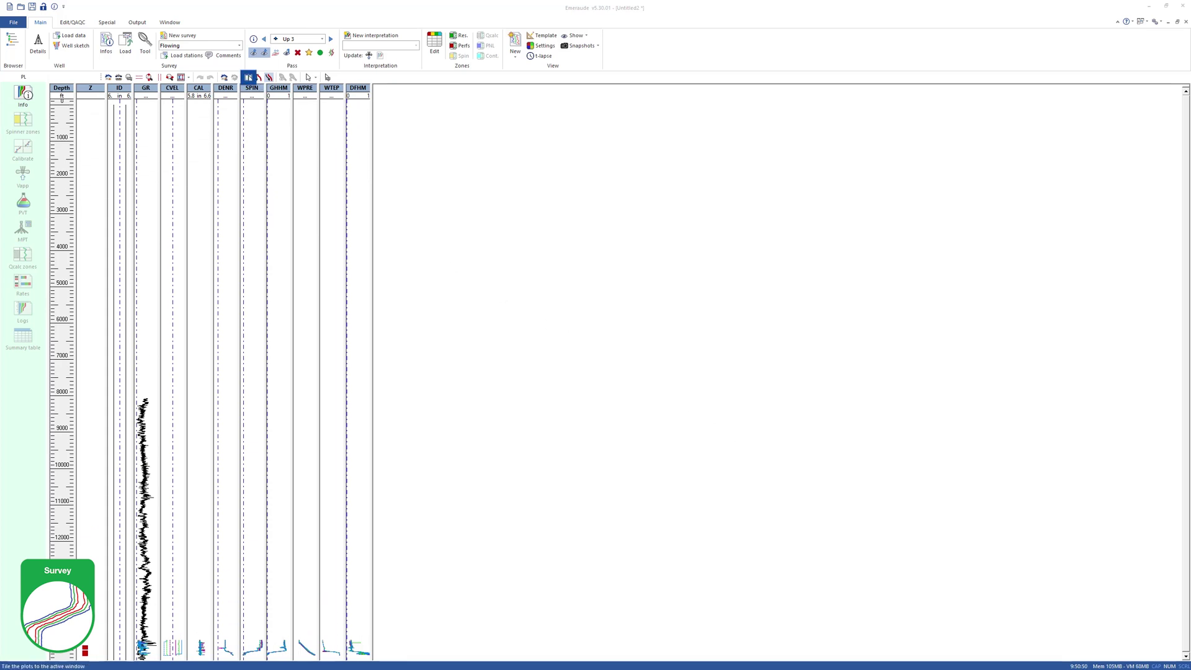
# - Make the total ~448 ft logged interval the default depth range and delete the ID track
pyautogui.click(252, 78)
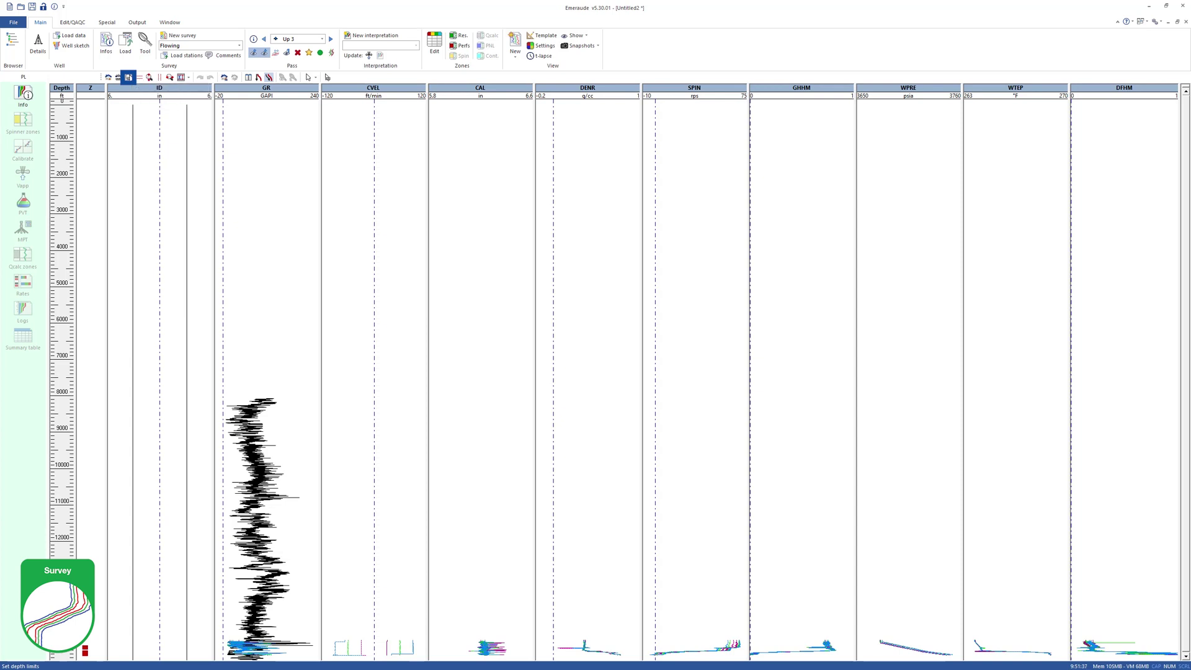
pyautogui.click(129, 77)
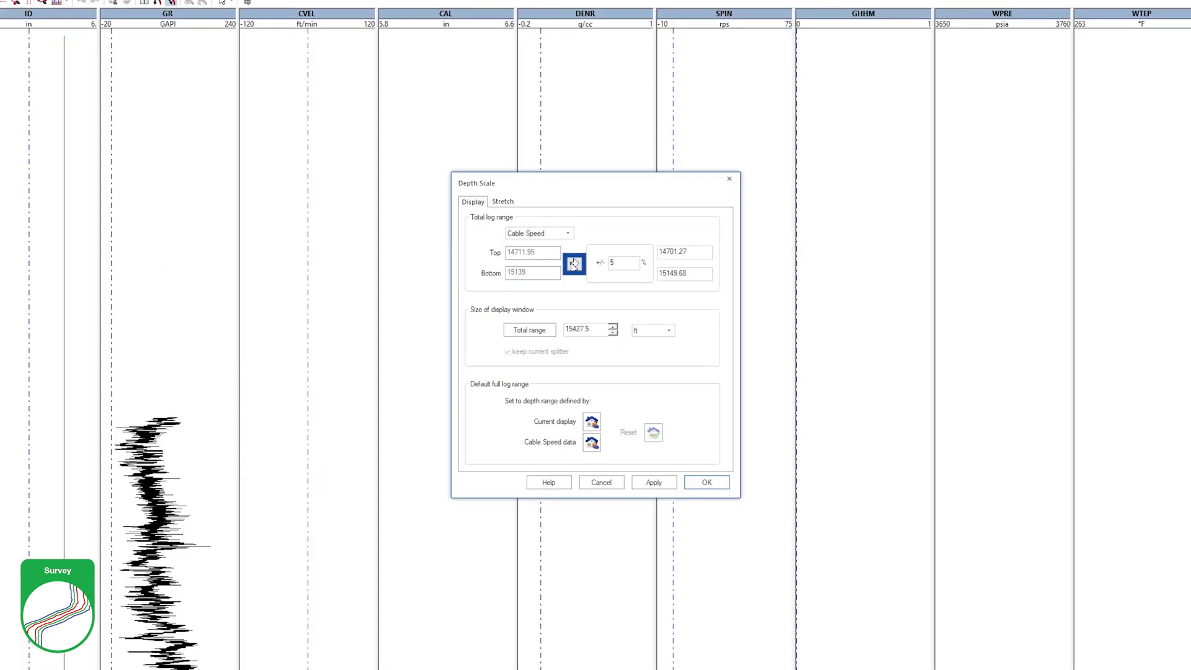
pyautogui.click(526, 332)
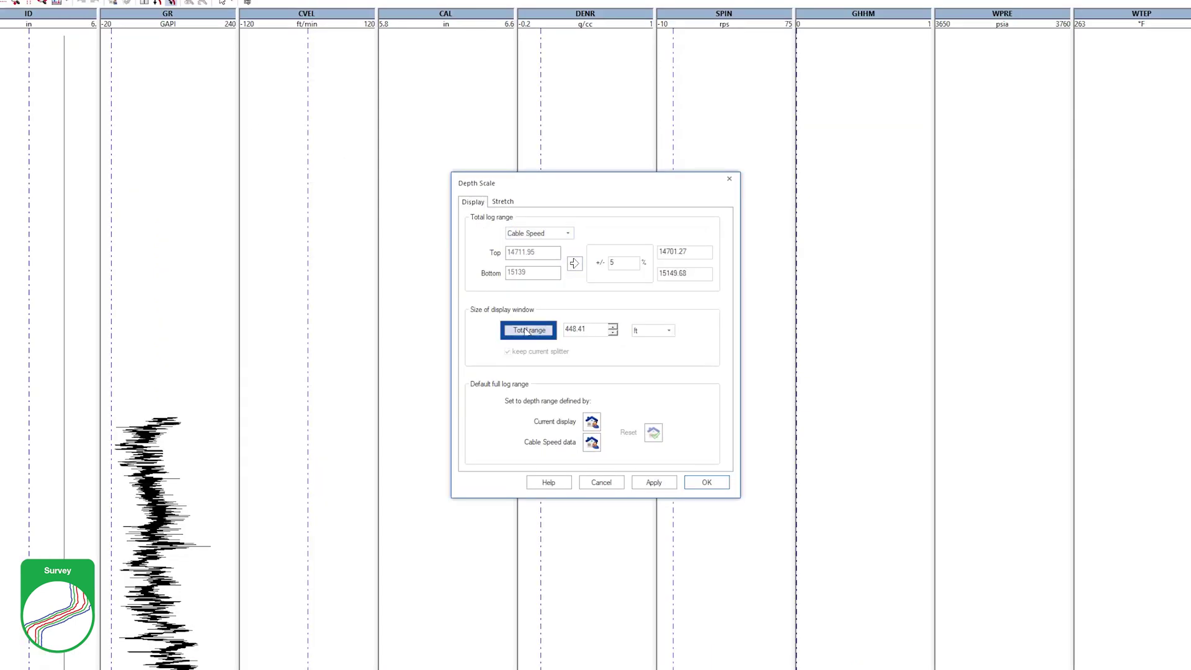
pyautogui.click(634, 449)
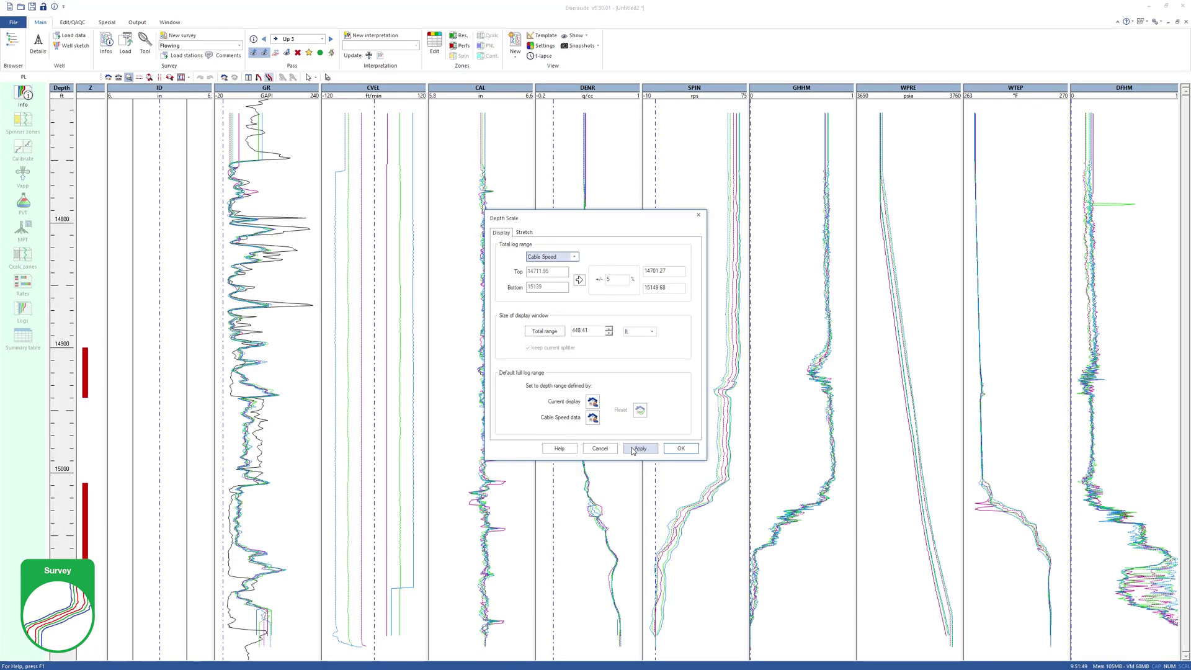
pyautogui.click(593, 403)
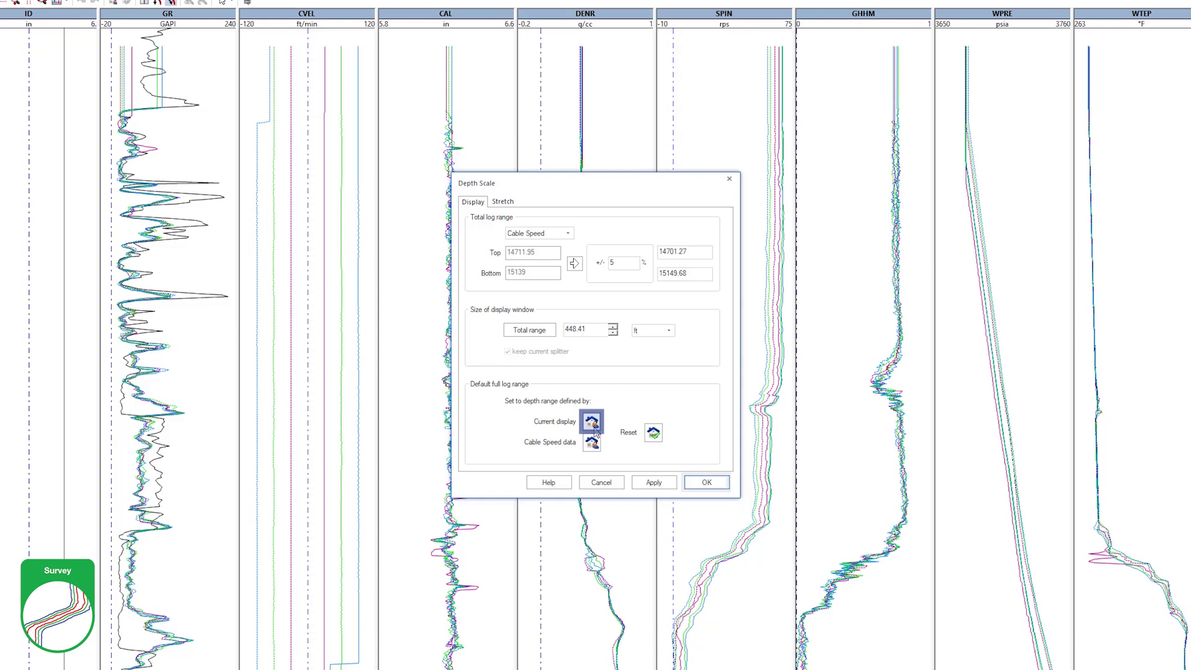
pyautogui.click(706, 482)
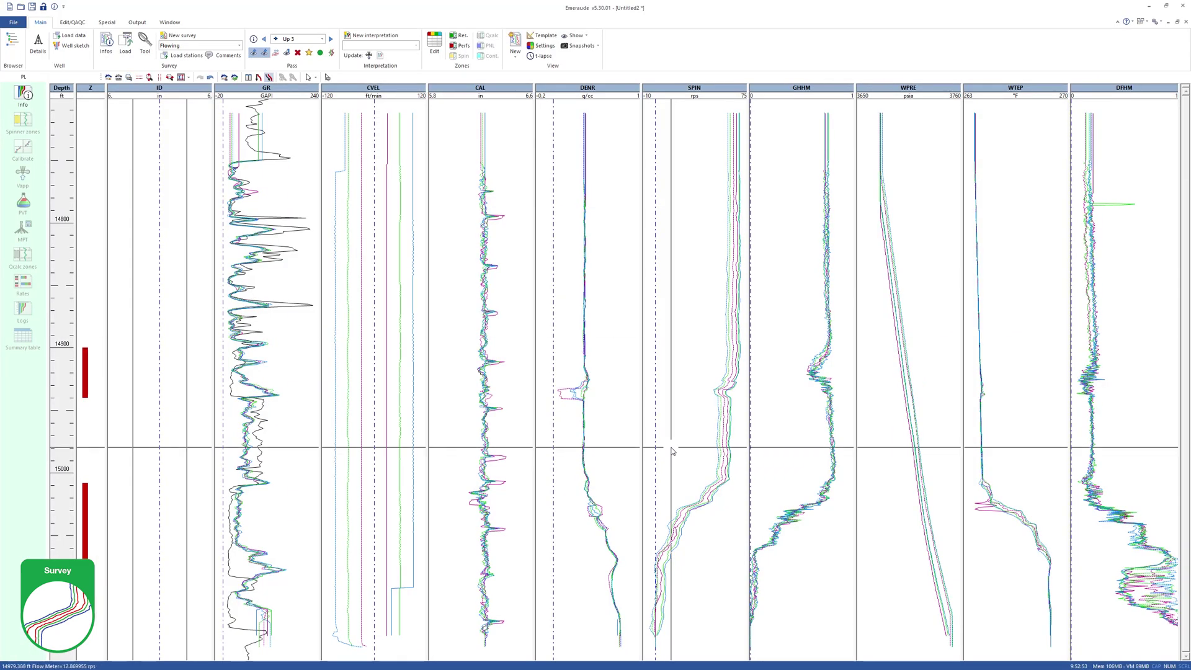
pyautogui.click(196, 101)
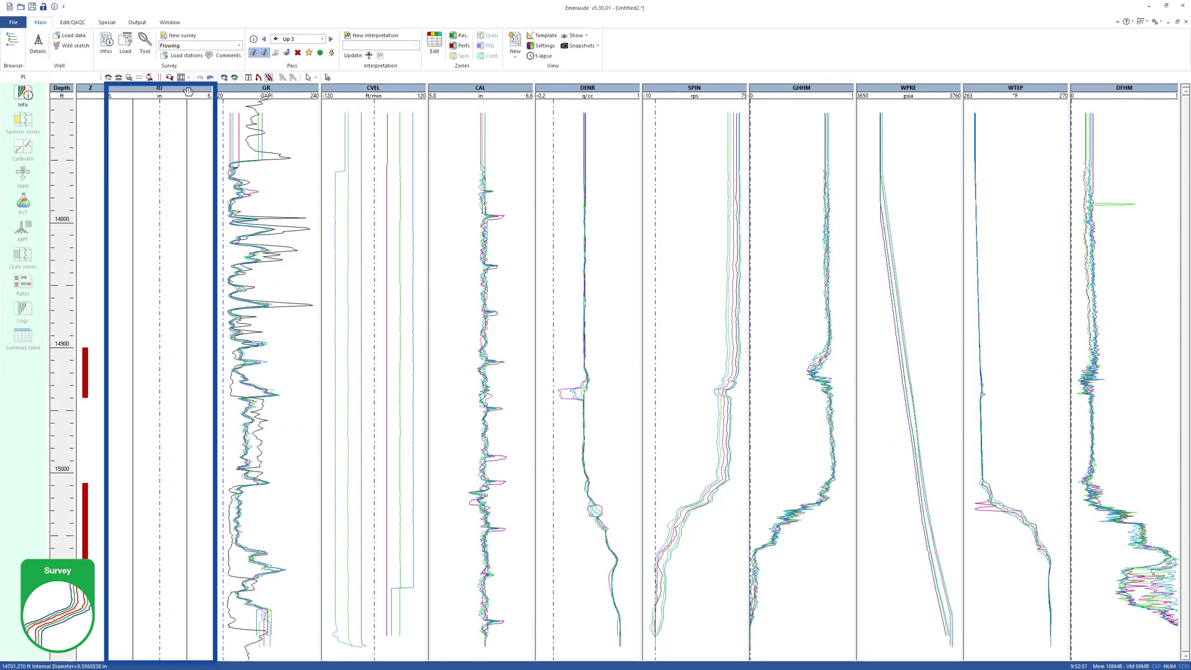
pyautogui.press('Delete')
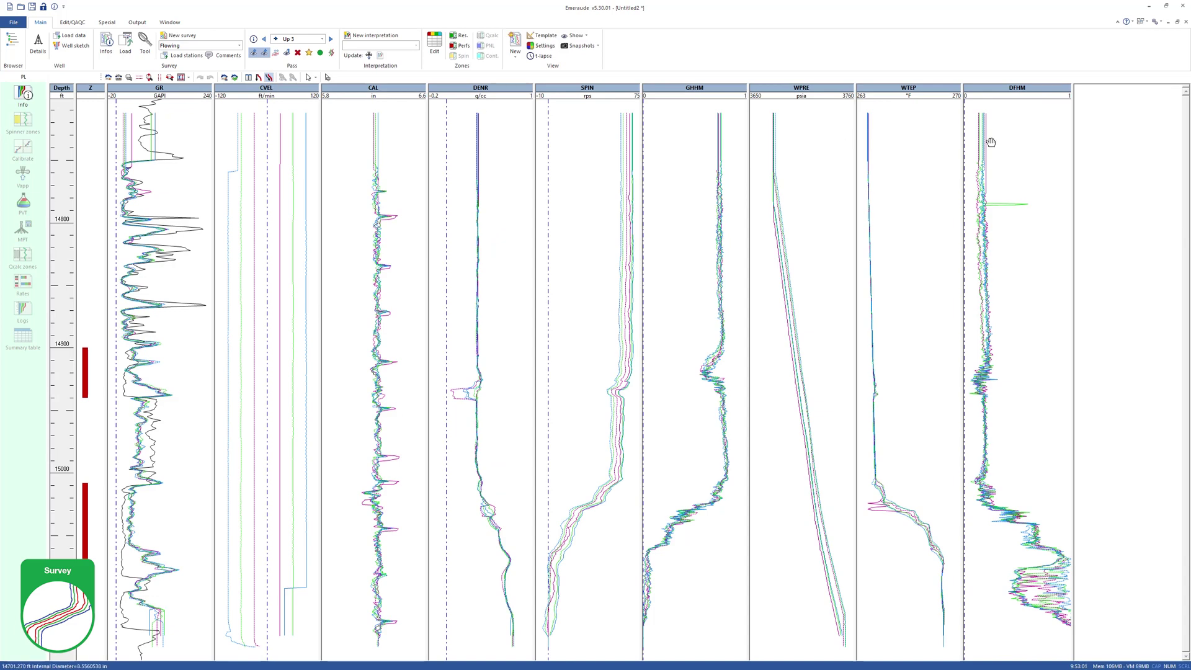
pyautogui.moveTo(991, 142); pyautogui.dragTo(1119, 149)
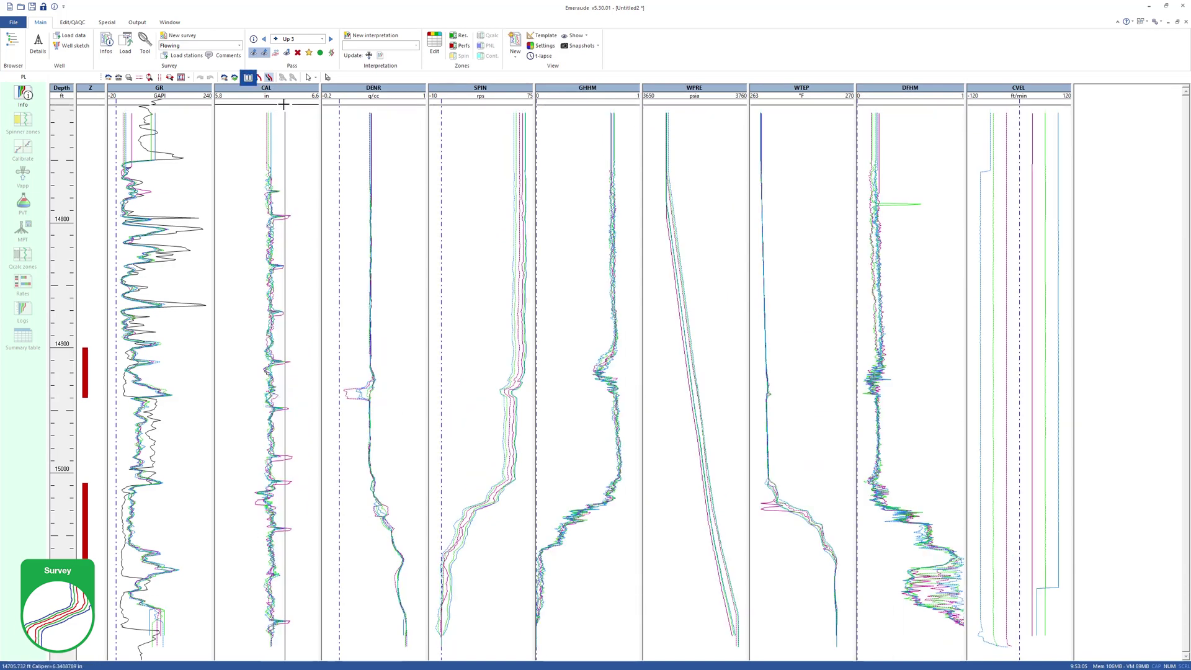
# - Tile the tracks to fill the window and save a survey snapshot named 'PL data'
pyautogui.click(249, 77)
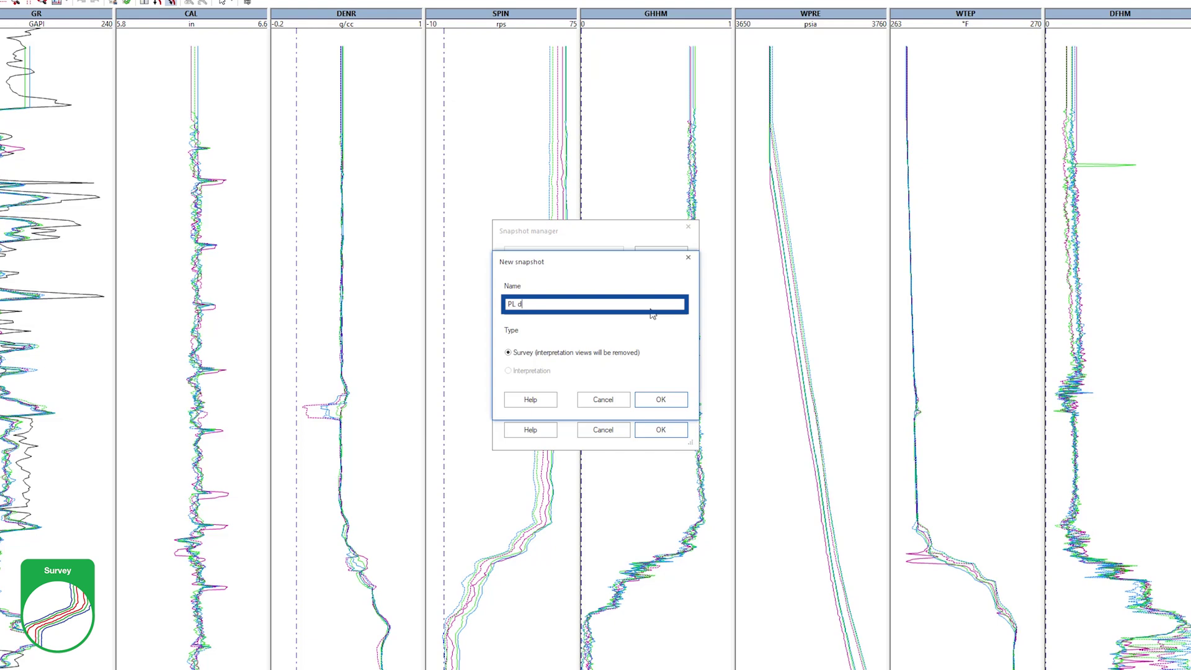
pyautogui.write('ata')
pyautogui.click(661, 399)
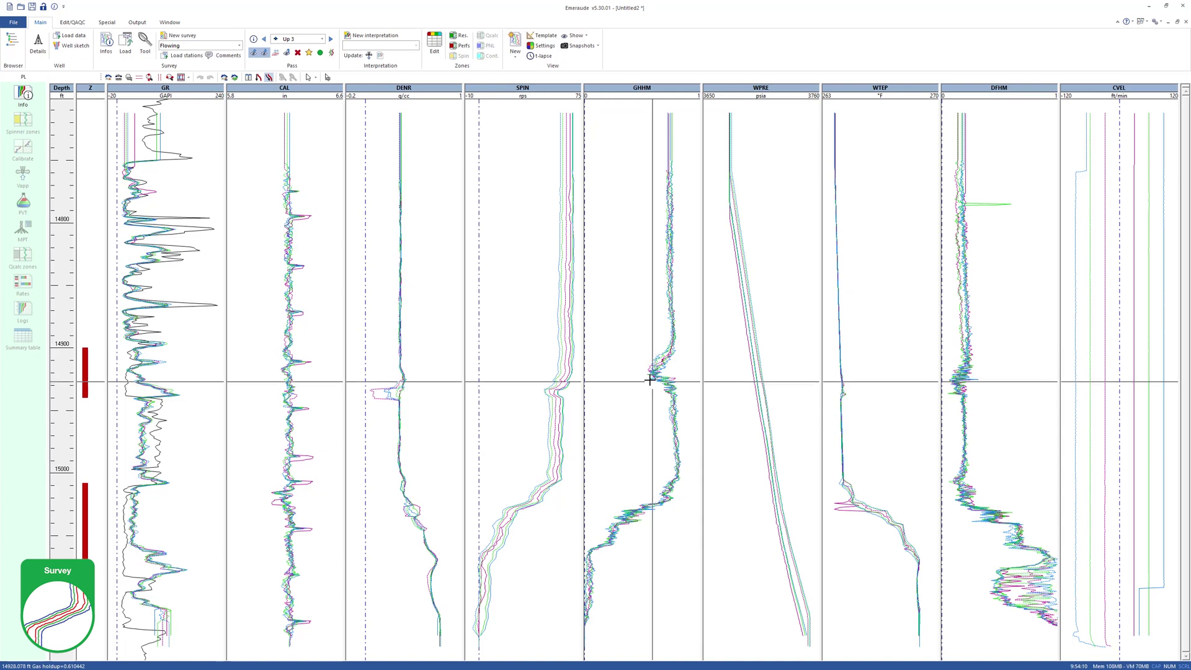
# - Smooth the GHHM gas holdup curves of all Log Data passes with a 3.28 ft average filter
pyautogui.click(75, 22)
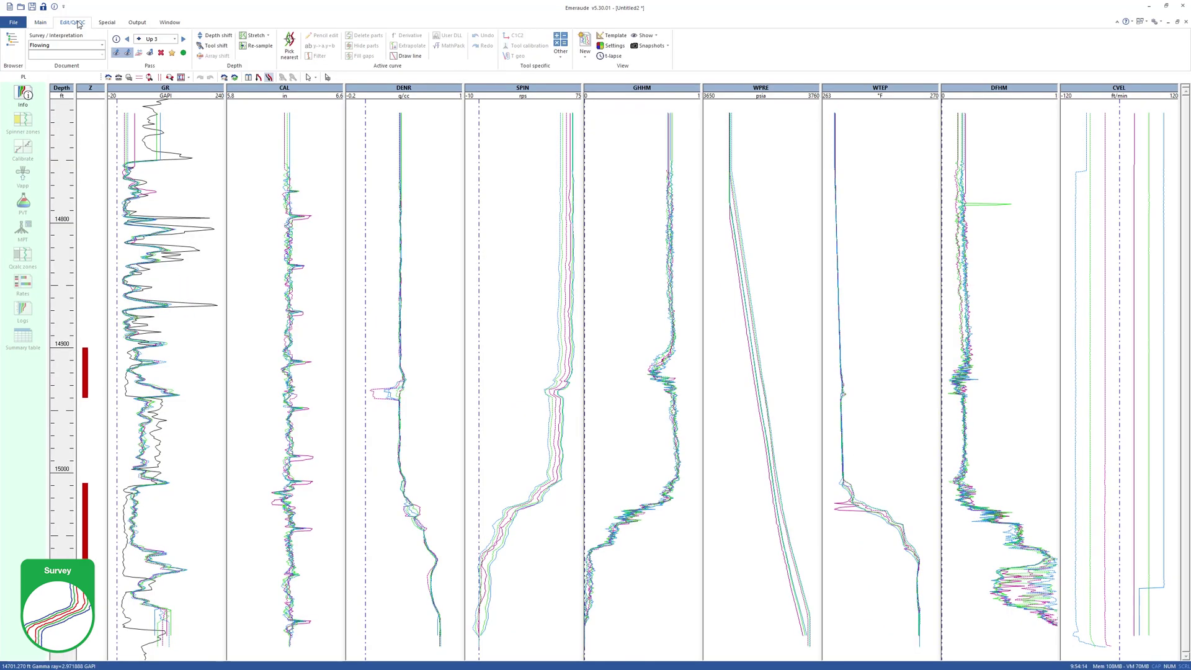
pyautogui.click(289, 48)
pyautogui.click(663, 251)
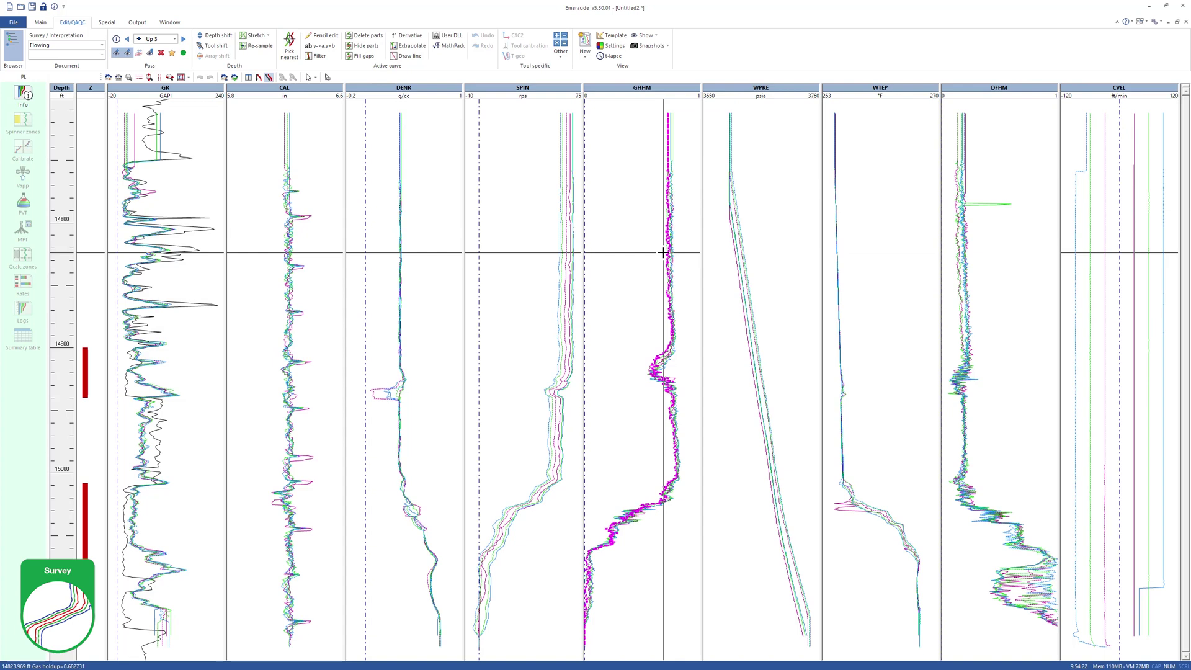
pyautogui.doubleClick(663, 251)
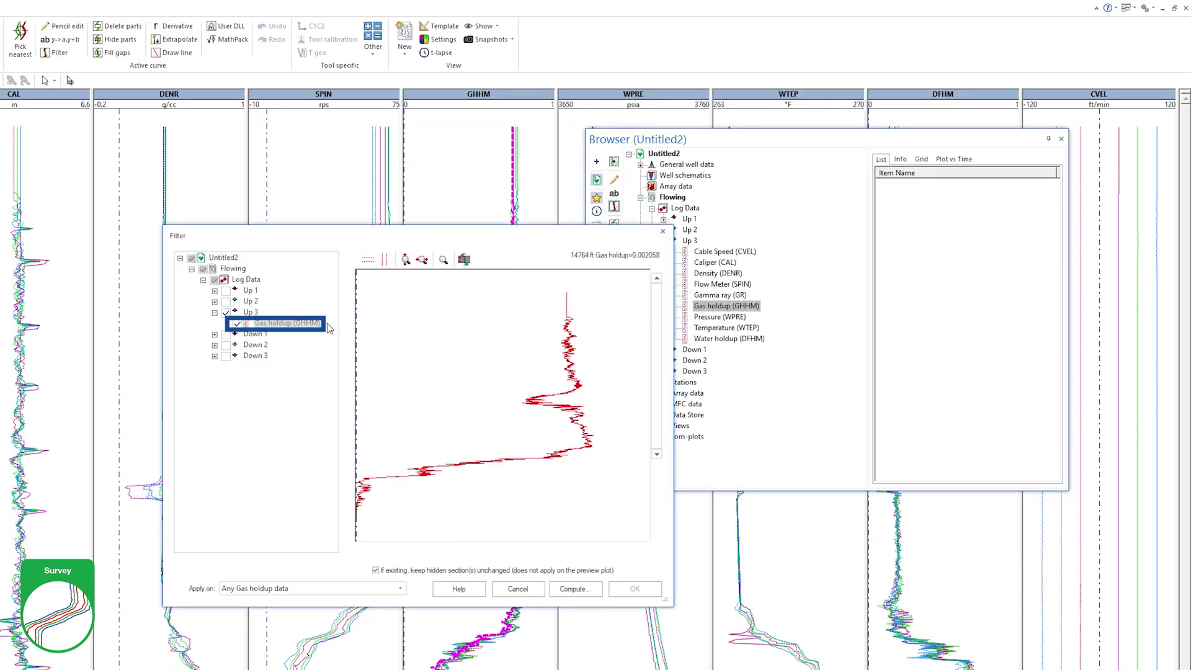
pyautogui.click(570, 591)
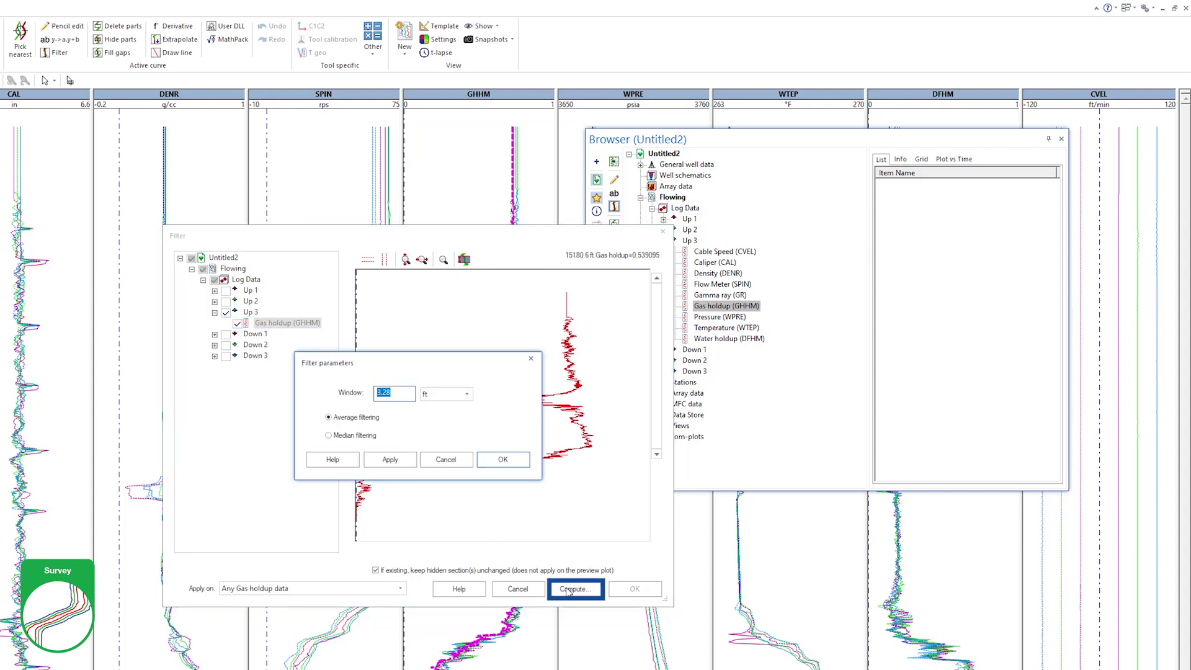
pyautogui.click(502, 459)
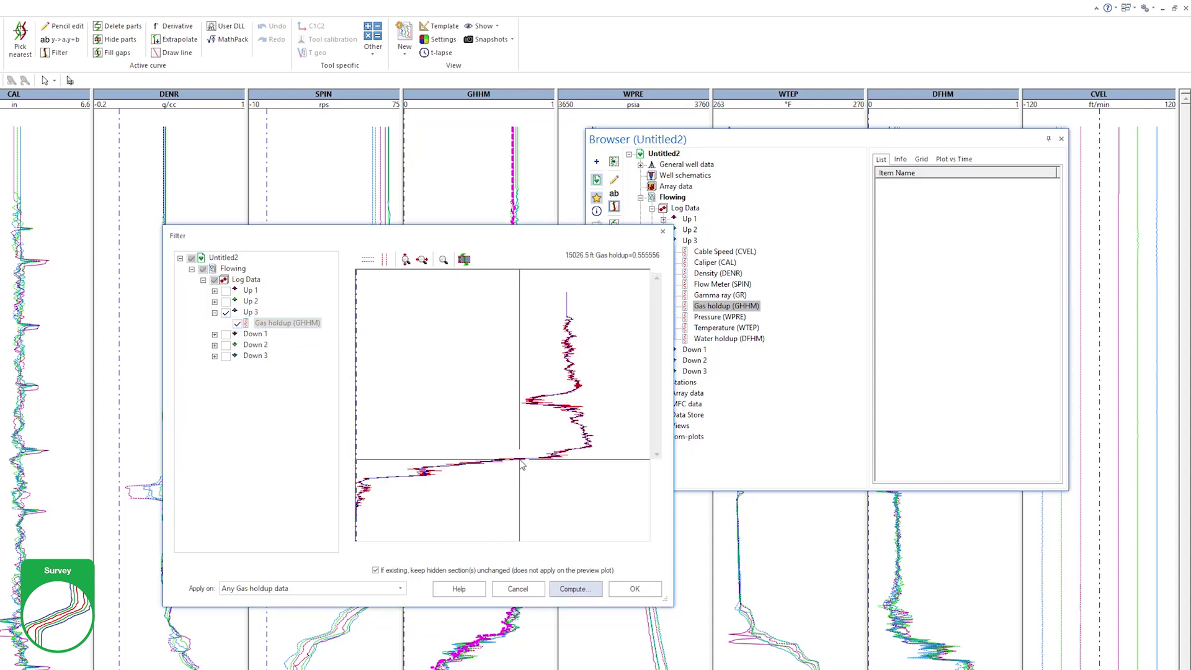
pyautogui.click(215, 280)
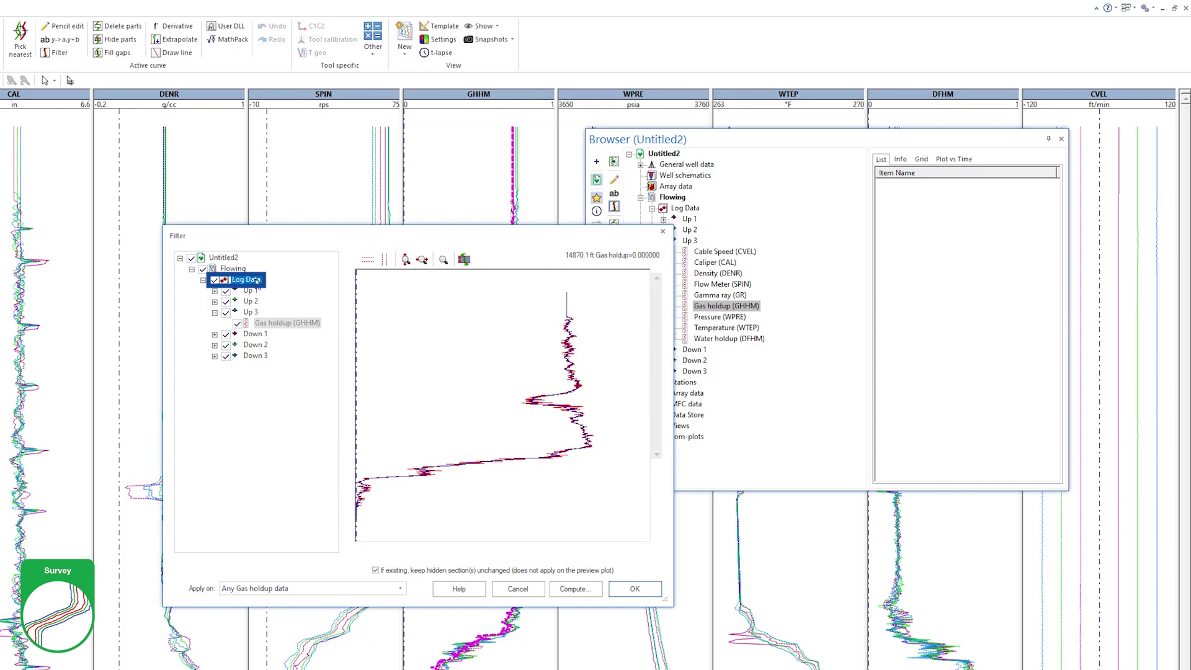
pyautogui.click(634, 588)
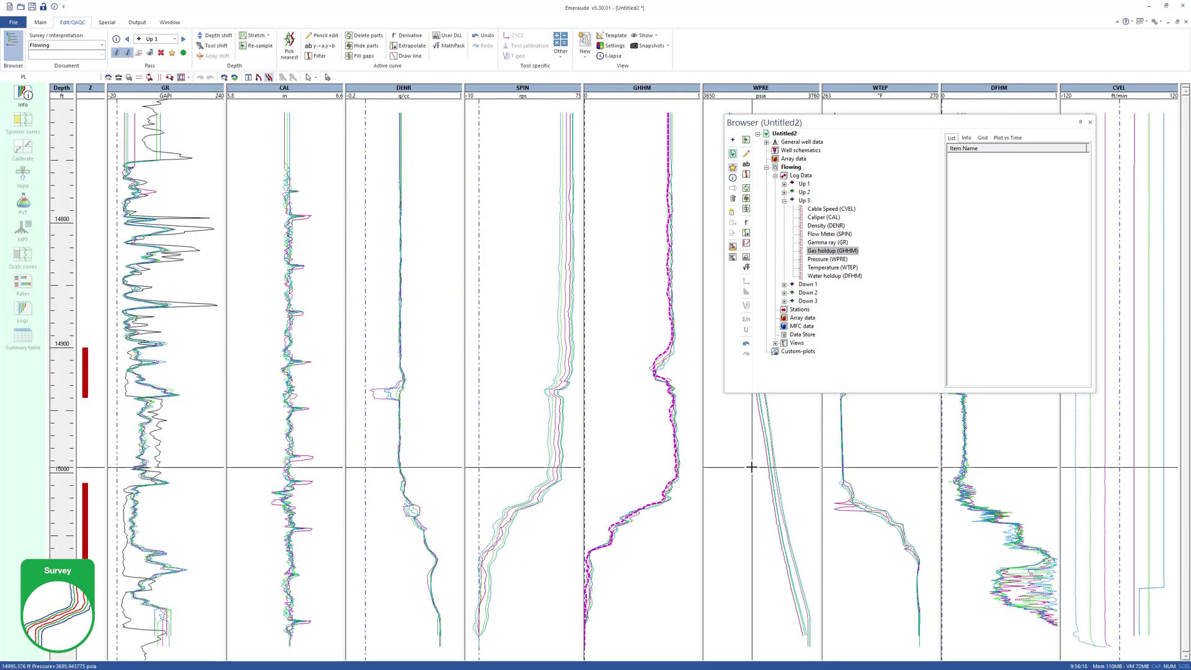
# - Maximise the GR track, depth-shift its gamma ray curve, then close the data browser
pyautogui.click(213, 100)
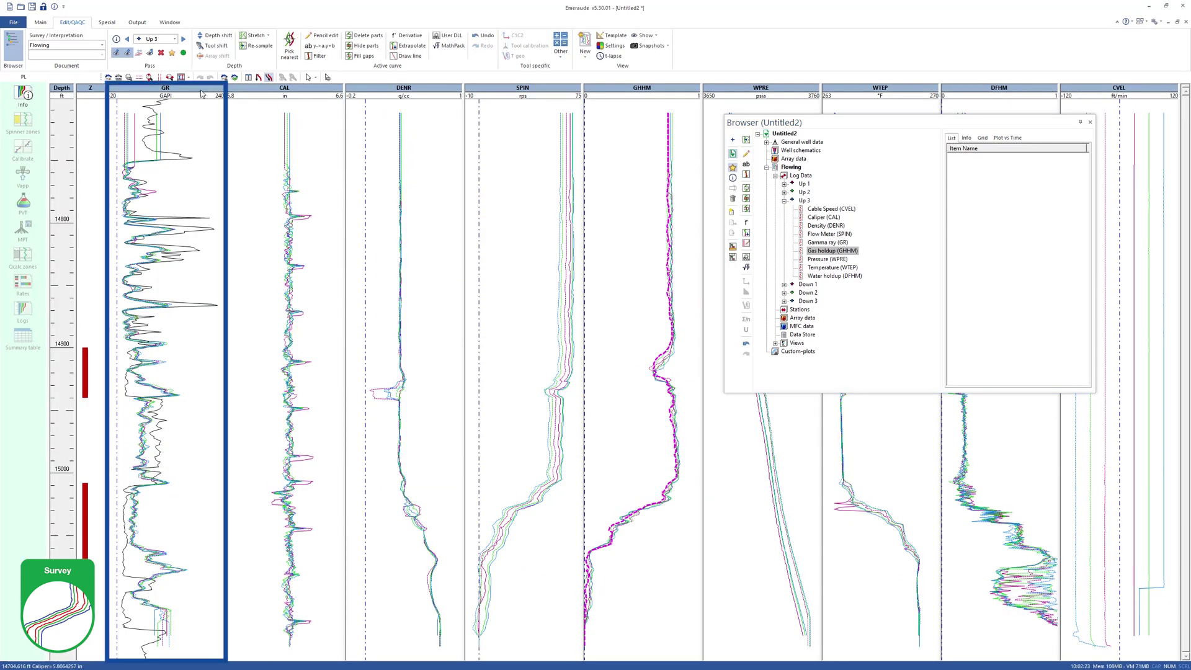
pyautogui.doubleClick(203, 93)
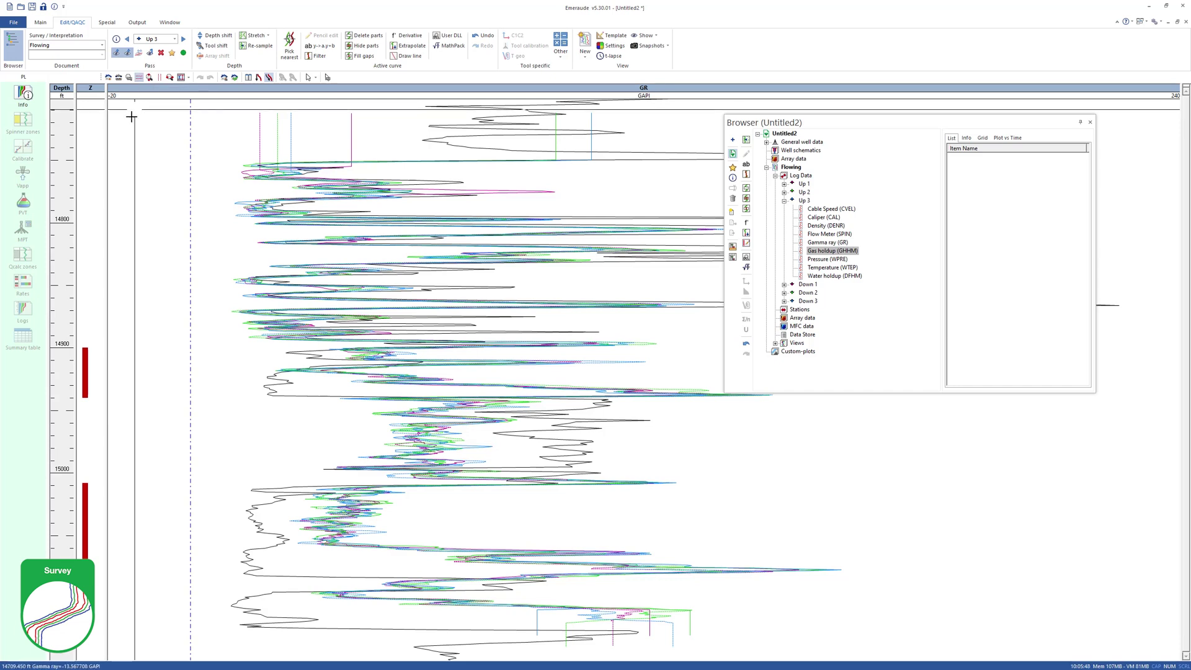
pyautogui.moveTo(118, 197); pyautogui.dragTo(117, 297)
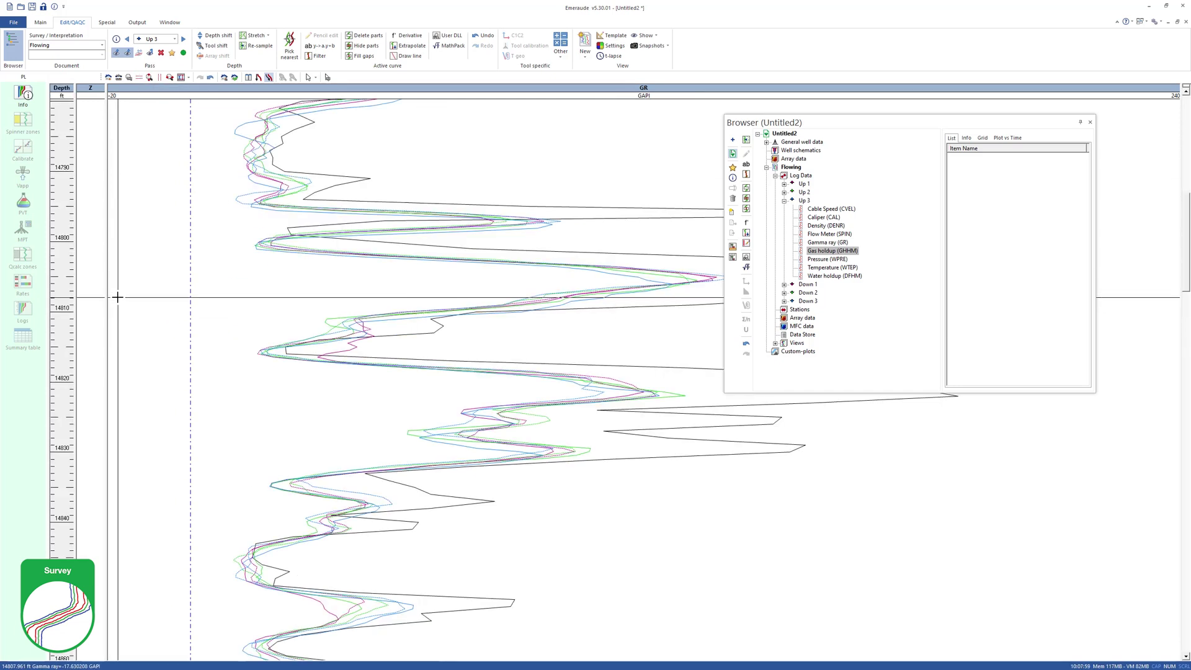
pyautogui.click(216, 36)
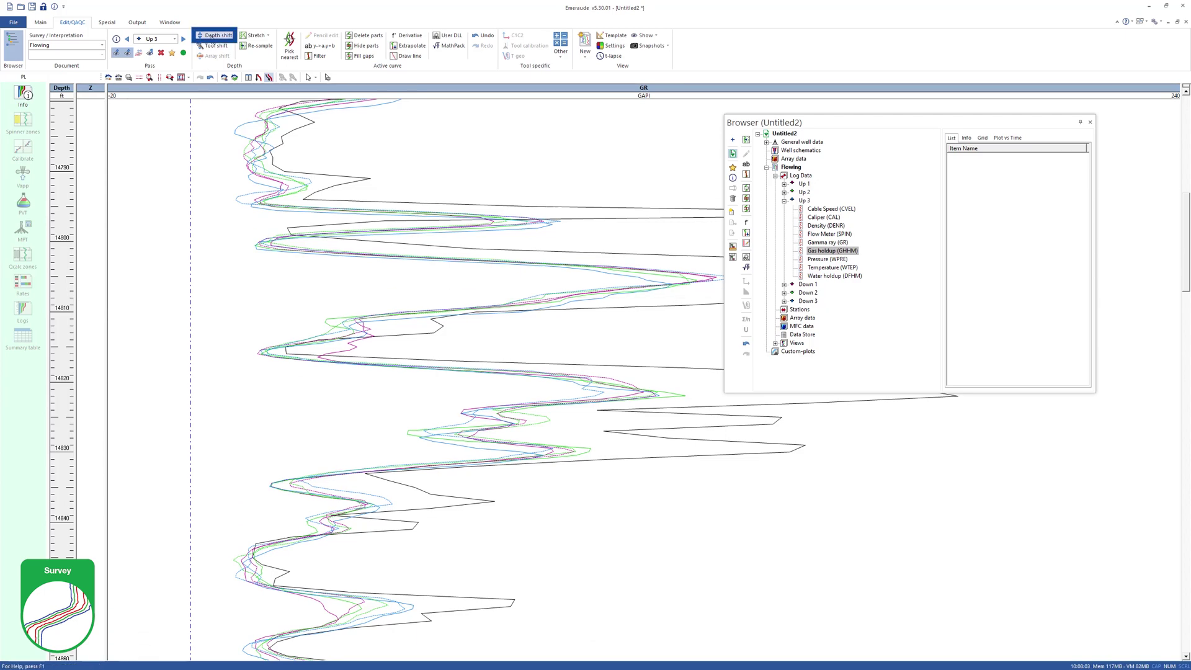
pyautogui.moveTo(220, 194); pyautogui.dragTo(223, 206)
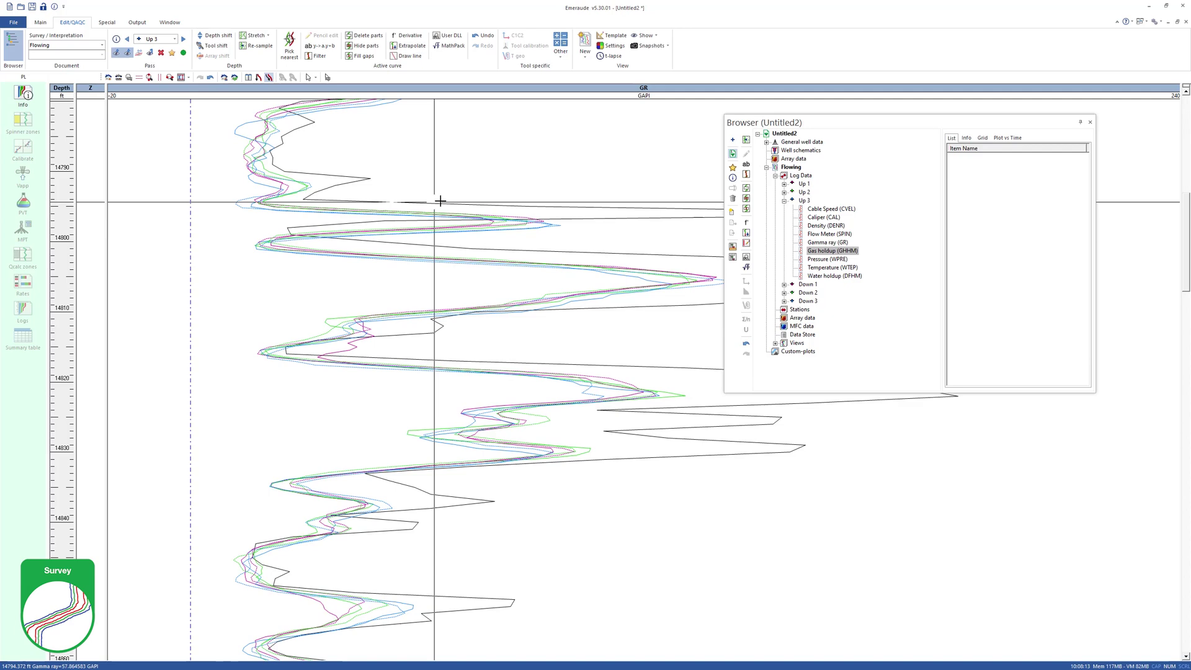
pyautogui.click(1089, 123)
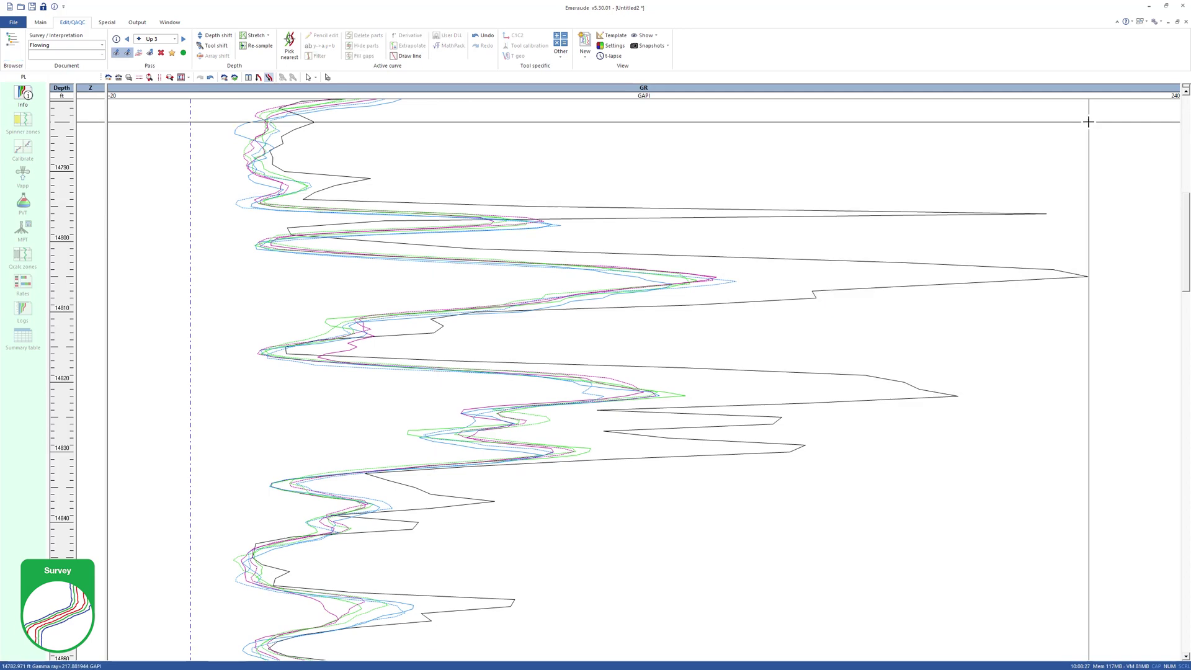
pyautogui.click(40, 22)
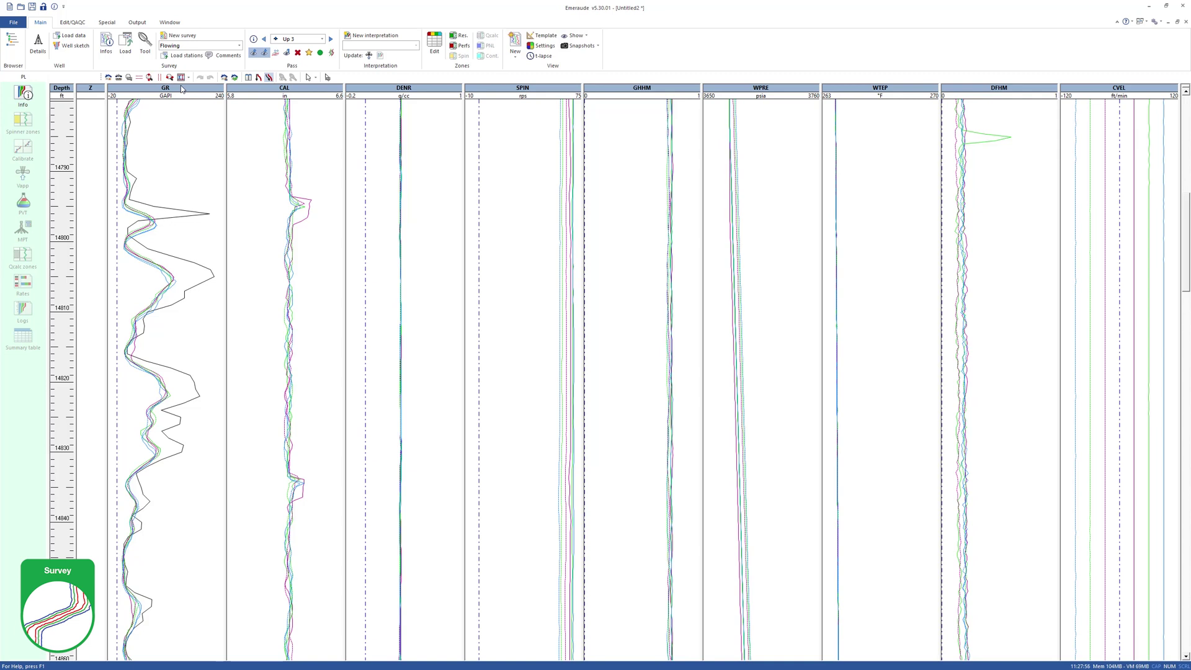
# - Reset the zoom, set the spinner blade diameter to 3.5 in, and start a new interpretation
pyautogui.click(108, 77)
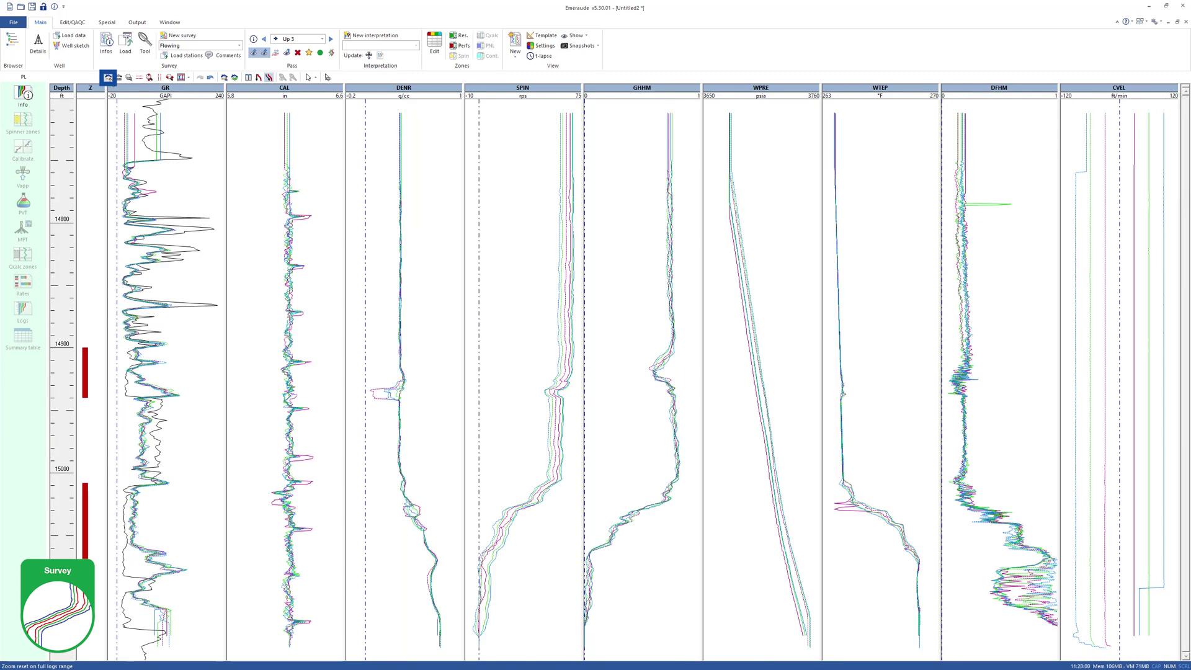
pyautogui.click(144, 42)
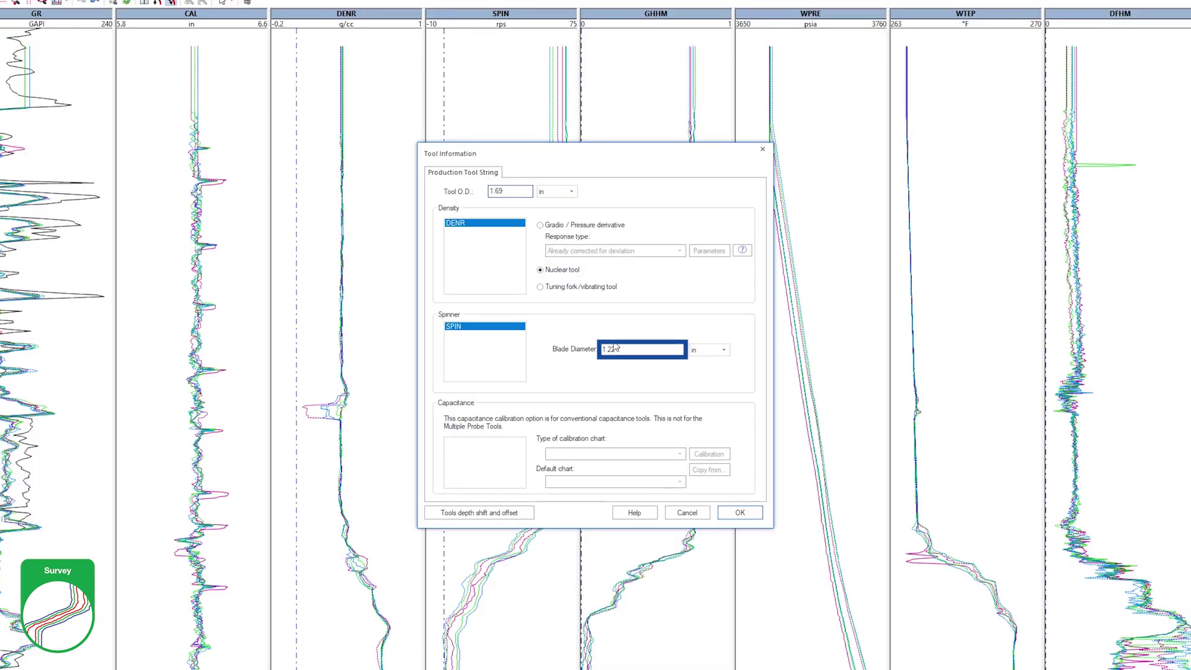
pyautogui.write('3.5')
pyautogui.click(739, 512)
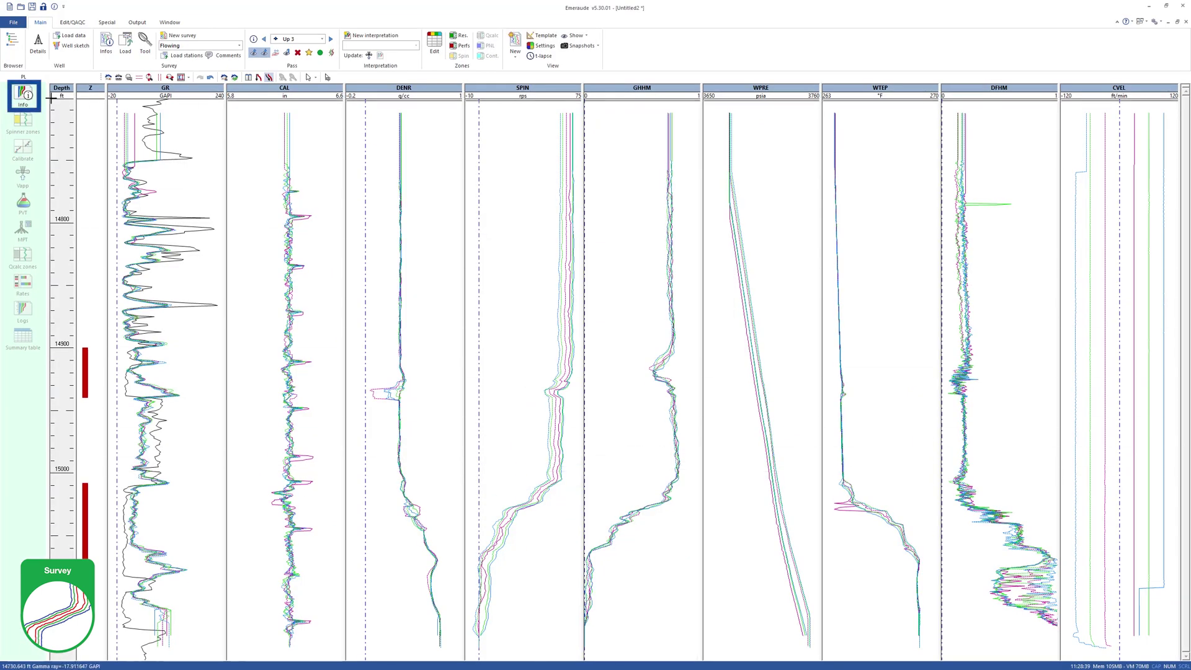
pyautogui.click(26, 93)
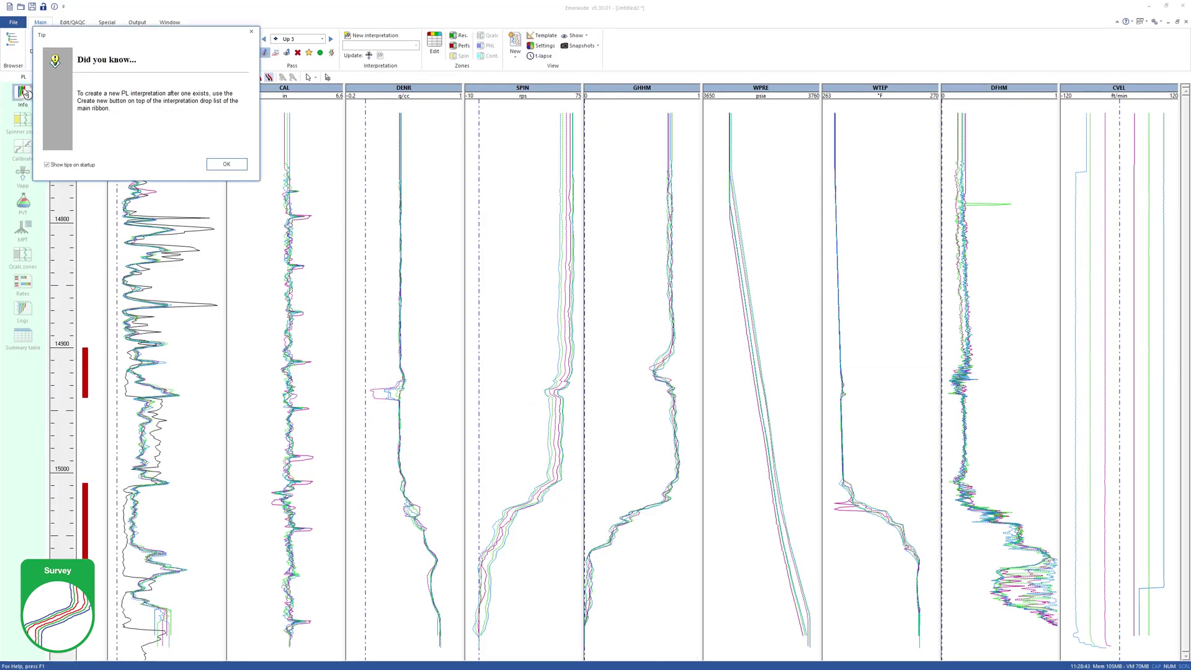
# - Dismiss the interpretation tip to create Interpretation #1 and reach its settings
pyautogui.click(213, 164)
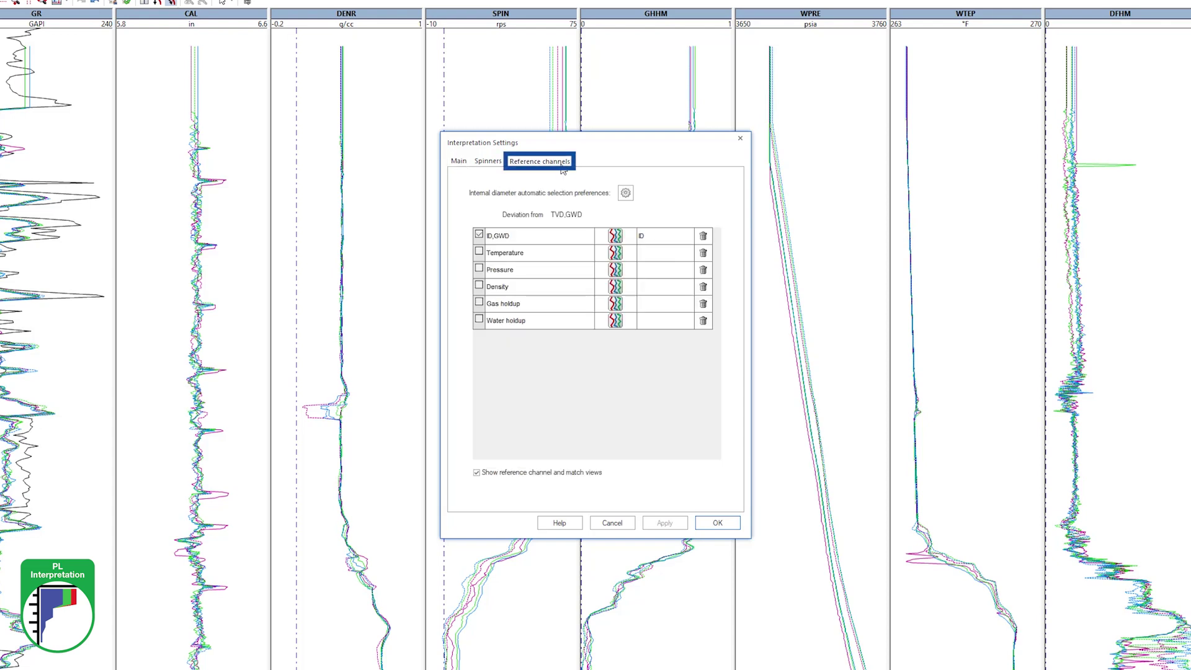
# - Average the temperature reference channel, including the Down 1 pass
pyautogui.click(615, 254)
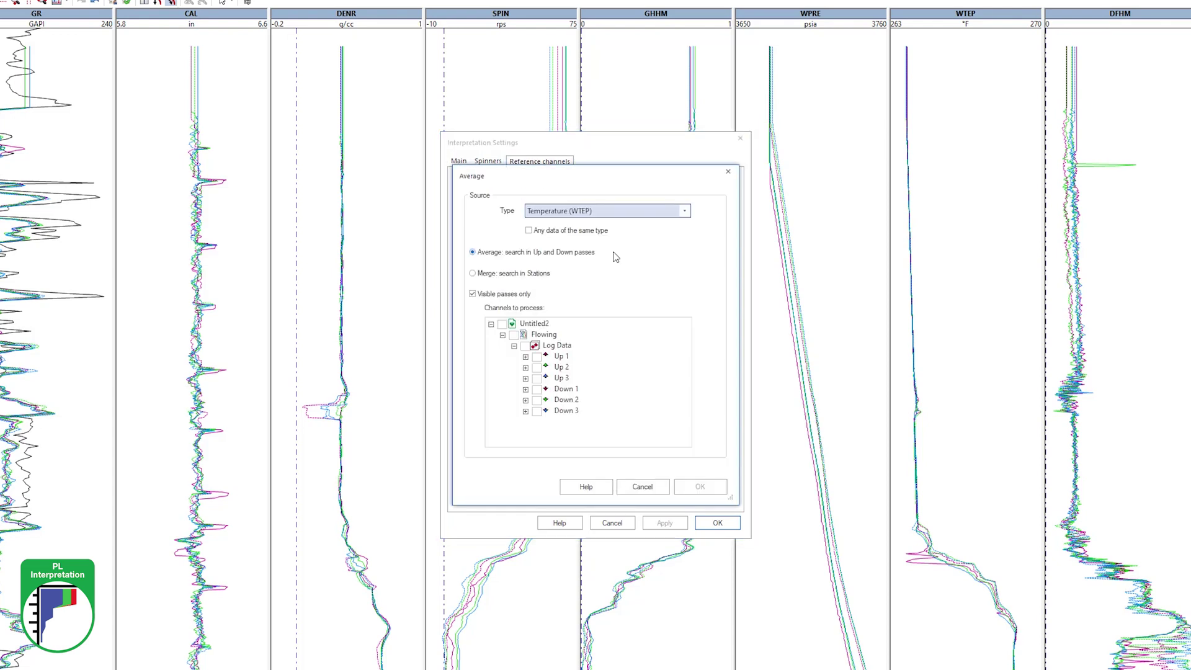
pyautogui.click(536, 388)
pyautogui.click(683, 491)
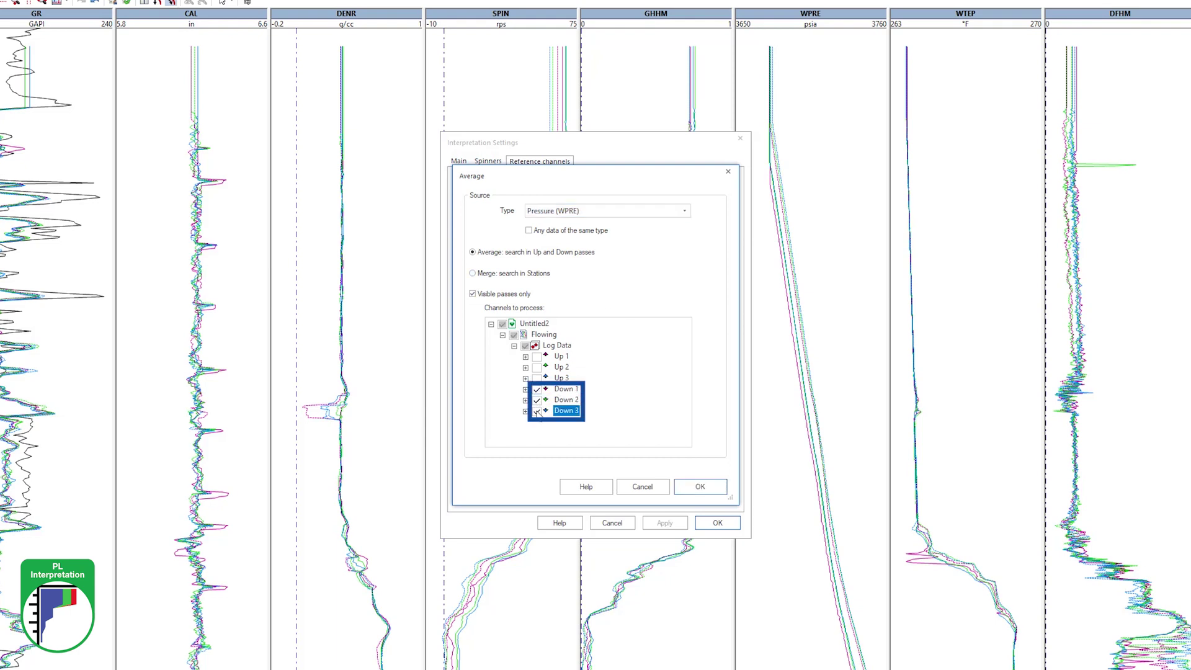
# - Confirm down-pass averaging for pressure and average density over all passes
pyautogui.click(688, 490)
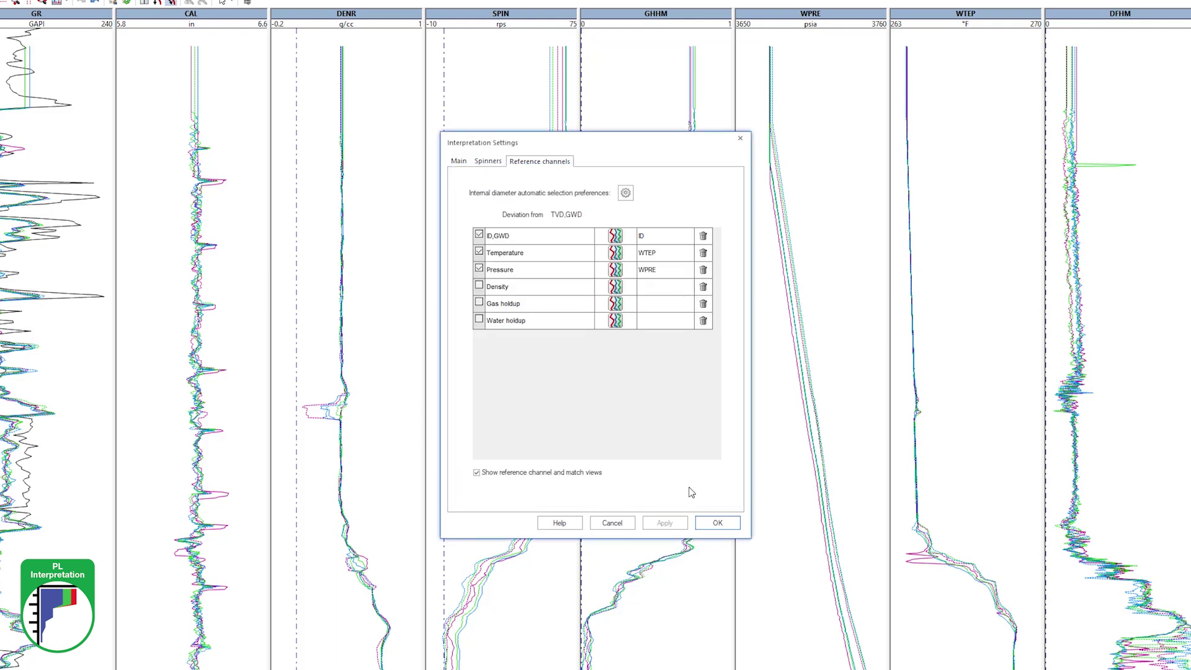
pyautogui.click(617, 288)
pyautogui.click(527, 345)
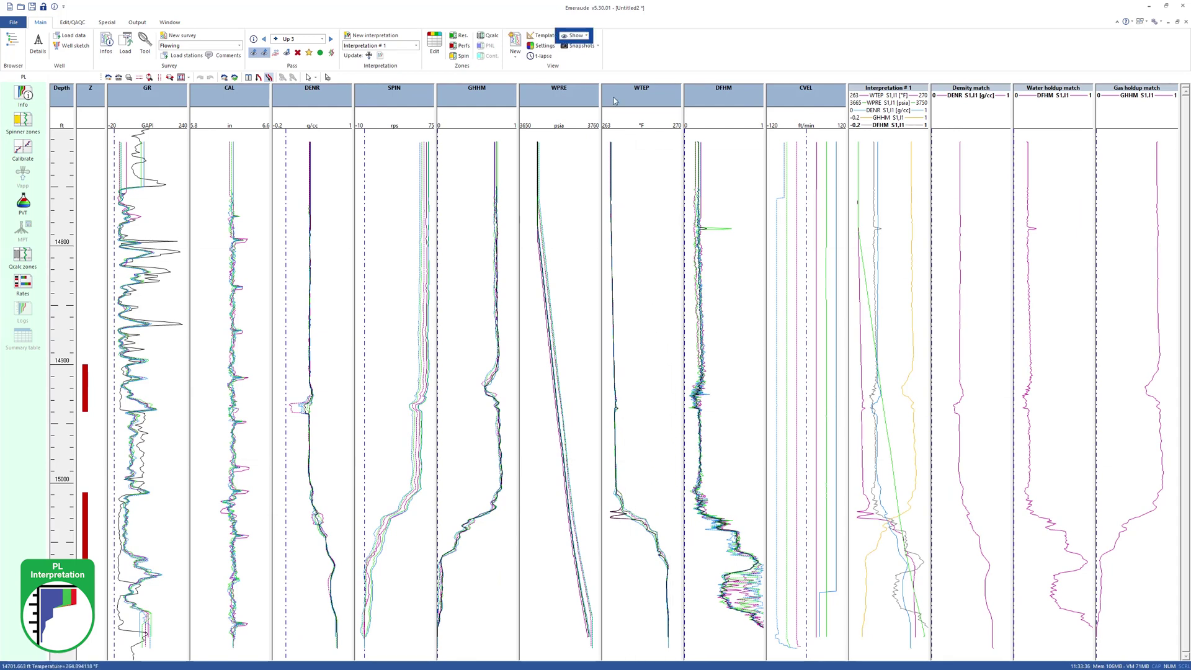
# - Hide the gamma ray, caliper, density, holdup, pressure and temperature views
pyautogui.click(574, 36)
pyautogui.click(633, 200)
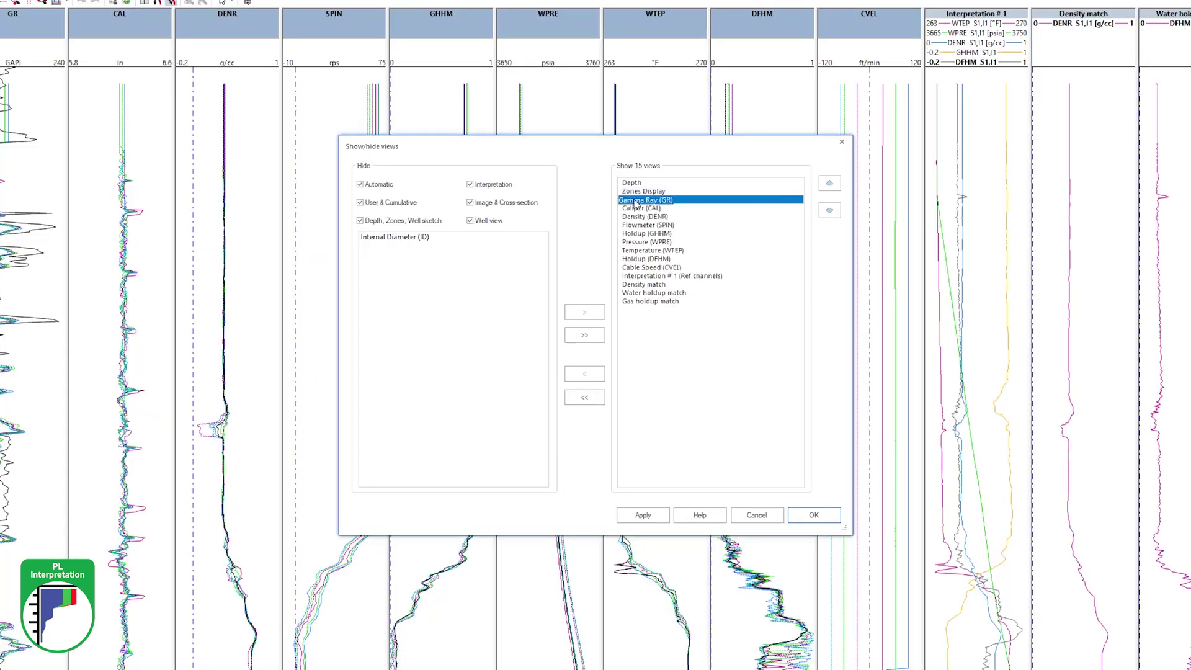
pyautogui.click(584, 373)
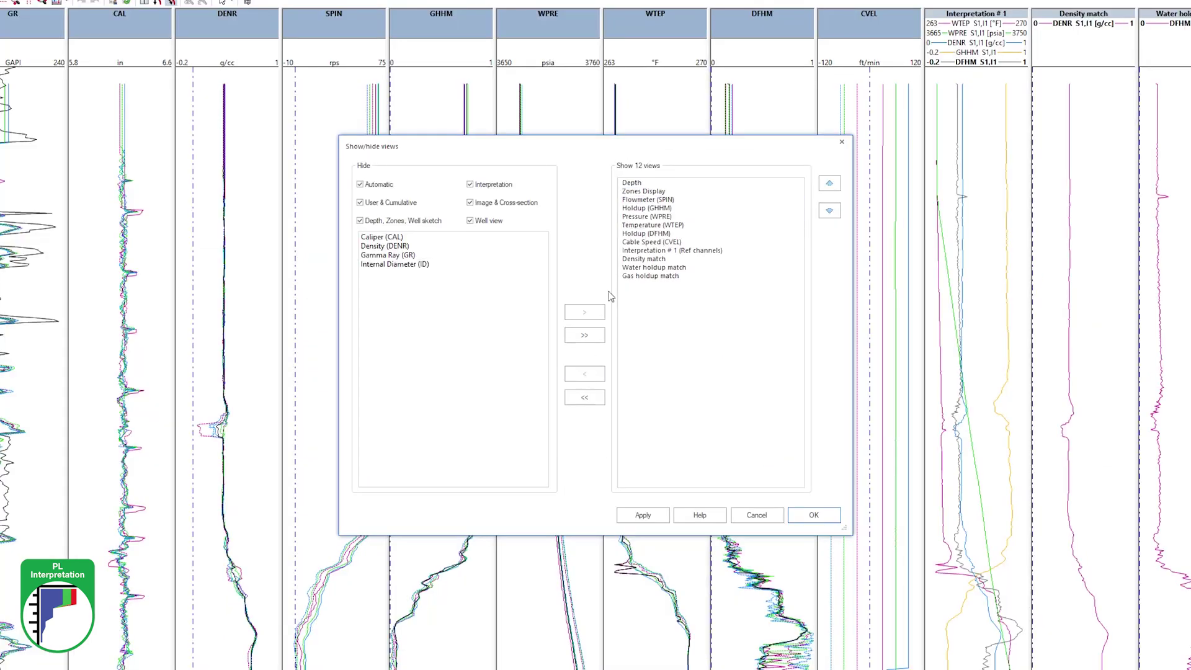
pyautogui.click(642, 214)
pyautogui.click(585, 373)
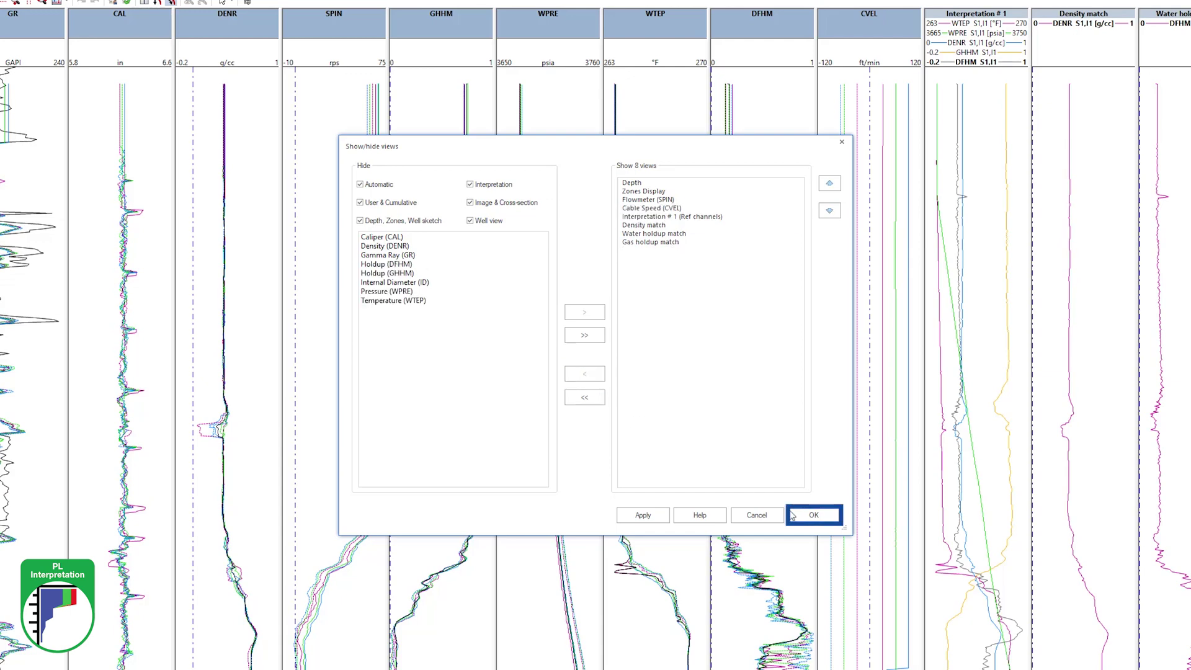
pyautogui.click(792, 516)
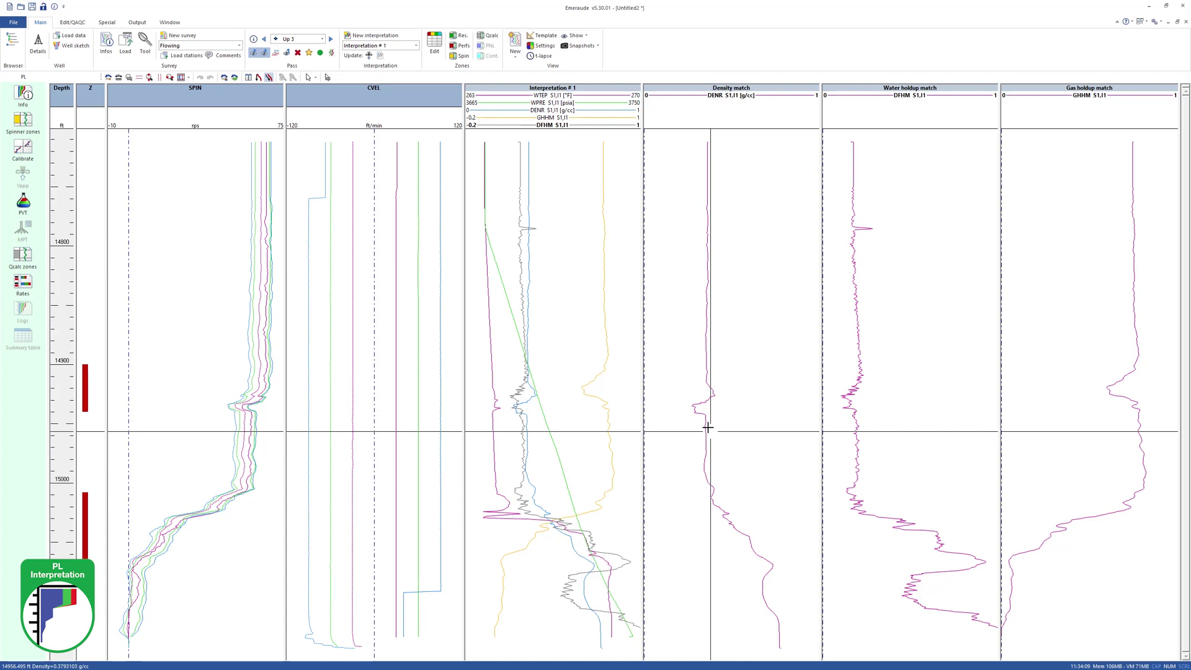
# - Mark two spinner zones, one around 14805–14828 ft and one lower in the well
pyautogui.click(461, 56)
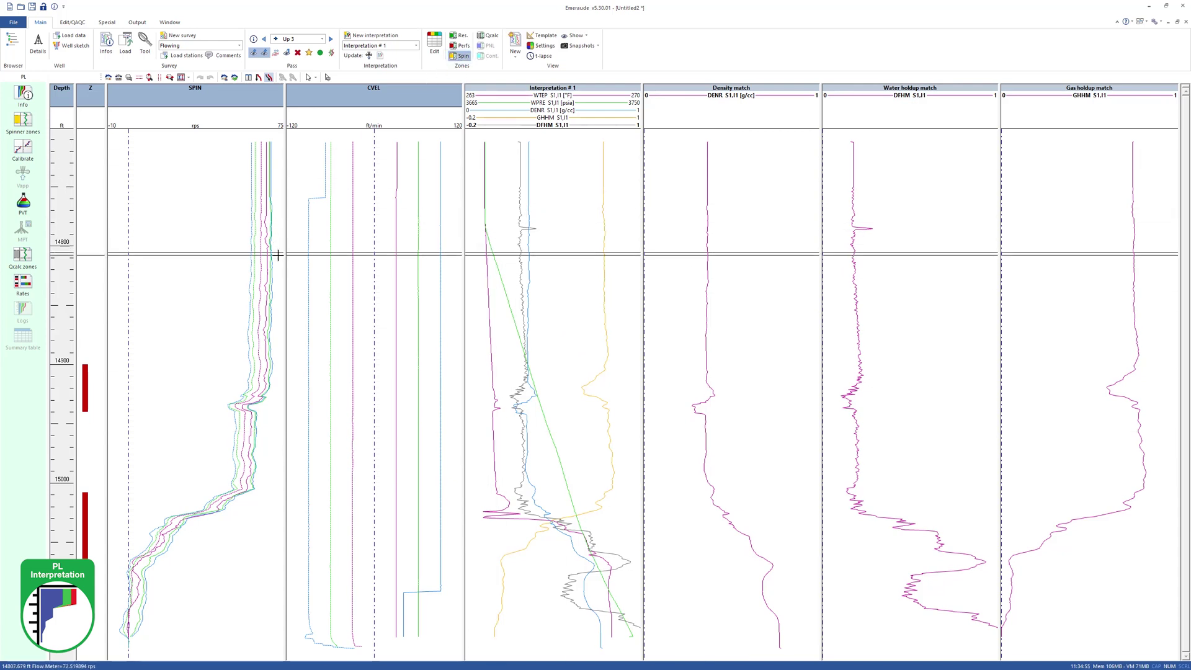
pyautogui.moveTo(276, 251); pyautogui.dragTo(276, 276)
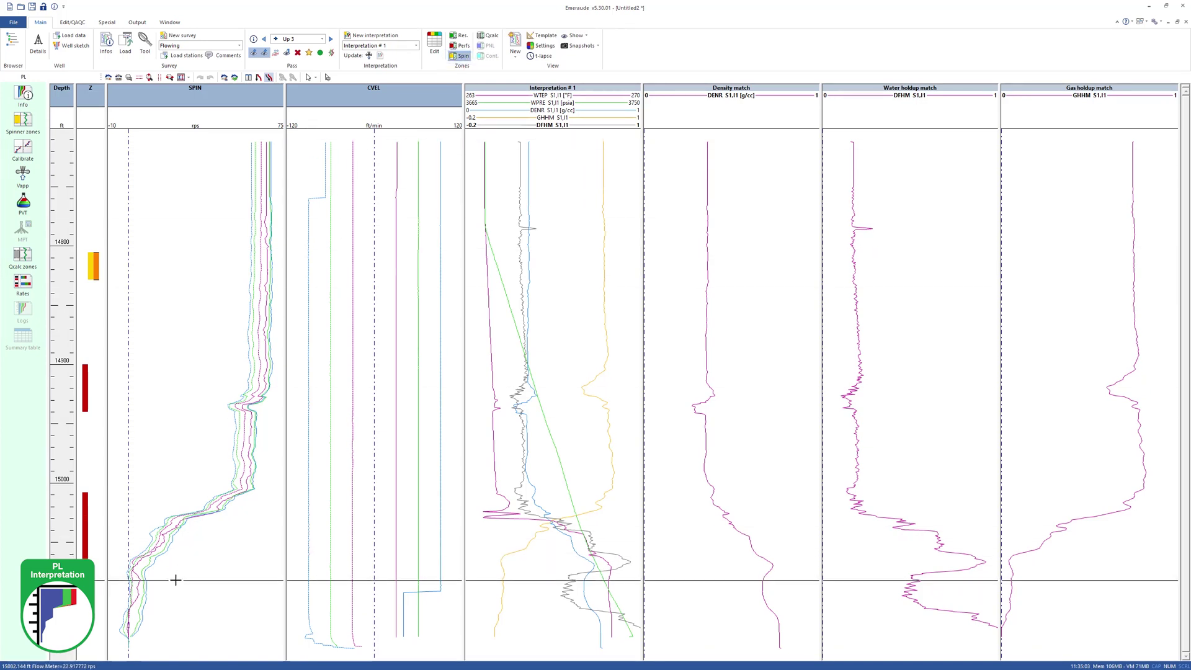
pyautogui.moveTo(174, 579); pyautogui.dragTo(171, 591)
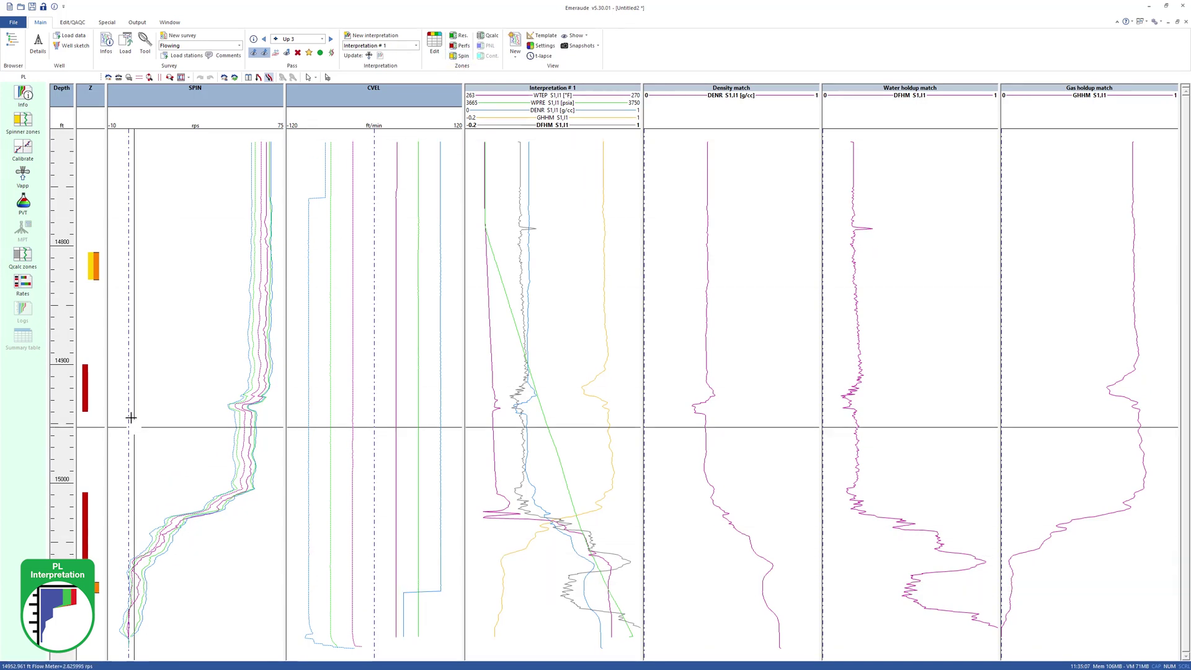
# - Open the spinner calibration in an enlarged window with the crossplot zoomed near the origin
pyautogui.click(22, 147)
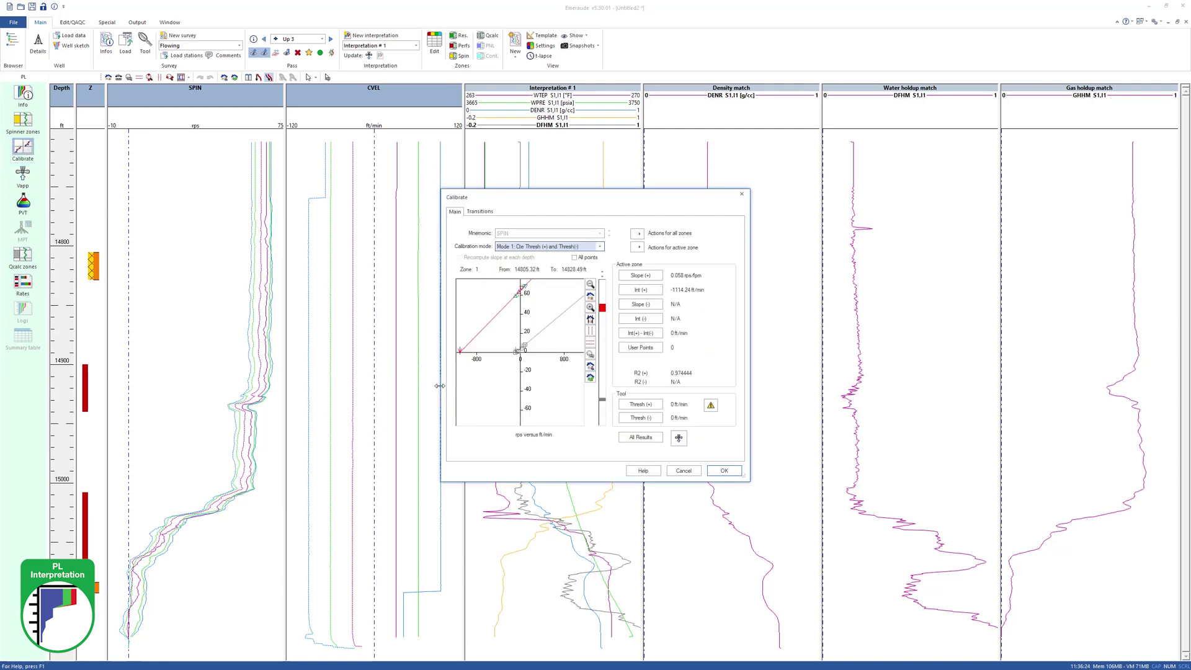
pyautogui.moveTo(442, 385); pyautogui.dragTo(299, 386)
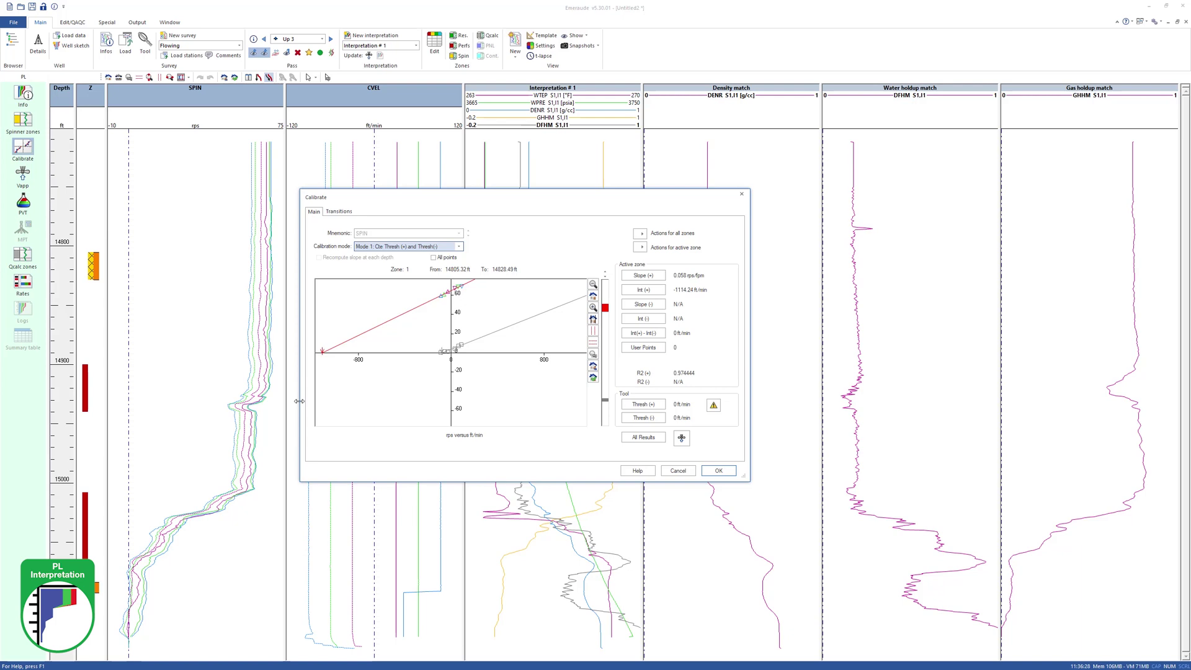
pyautogui.moveTo(299, 479); pyautogui.dragTo(247, 558)
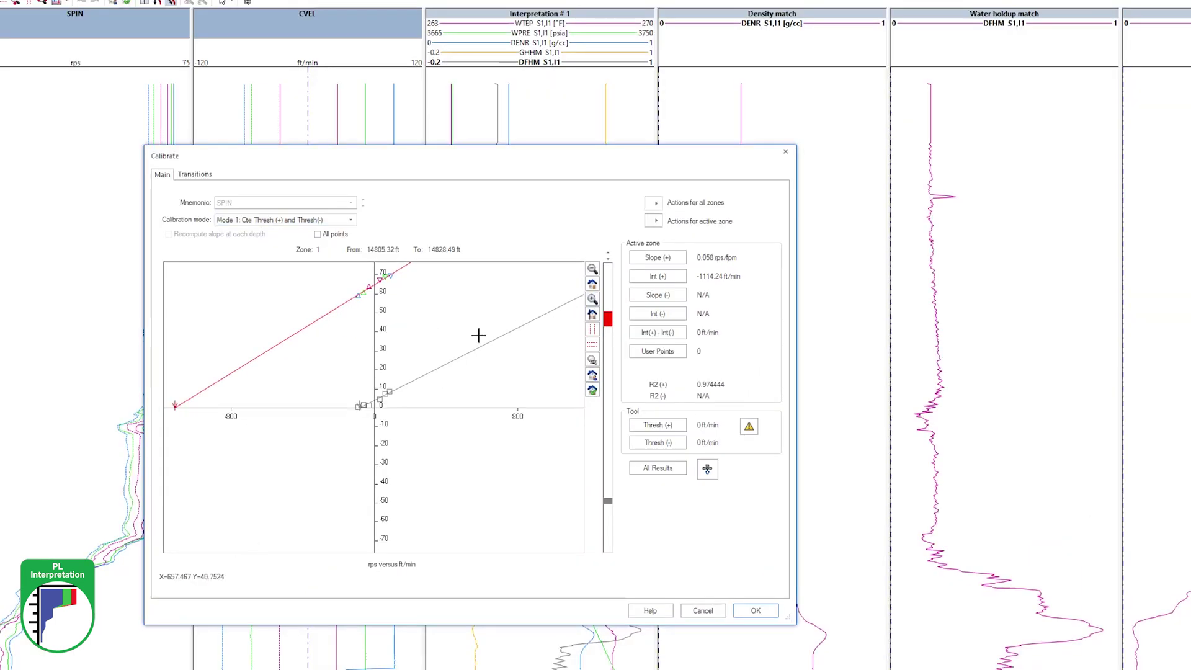
pyautogui.moveTo(335, 373); pyautogui.dragTo(409, 434)
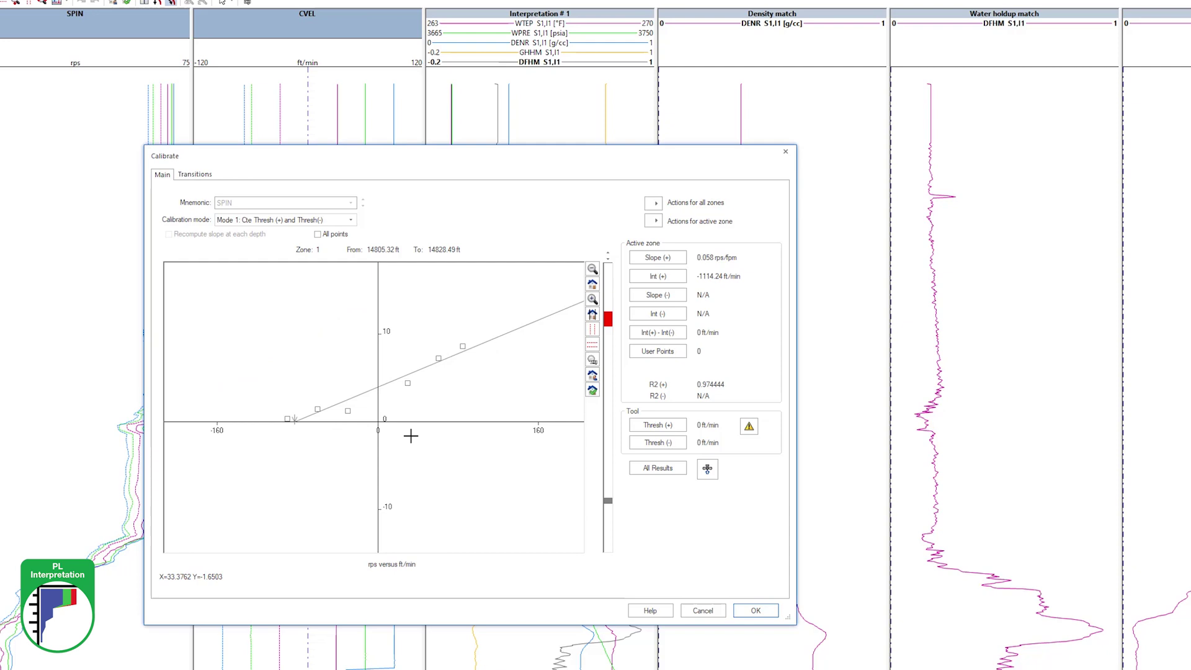
# - For zone 2, include one data point in the regression and exclude the leftmost point
pyautogui.click(607, 500)
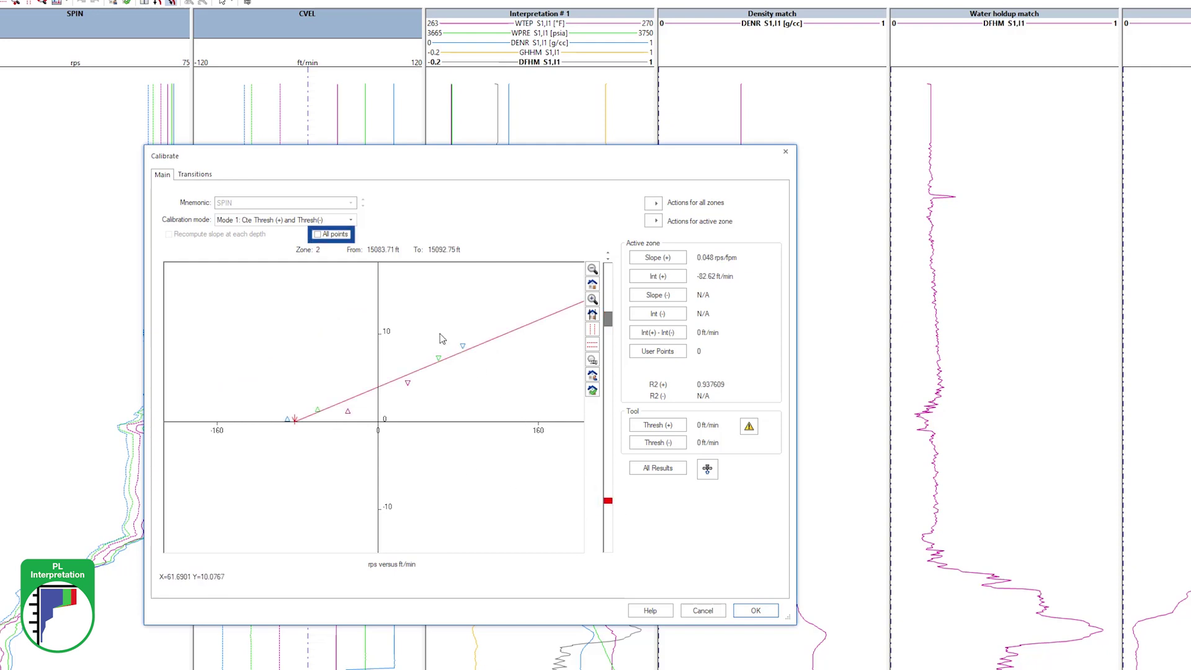
pyautogui.click(318, 234)
pyautogui.click(317, 235)
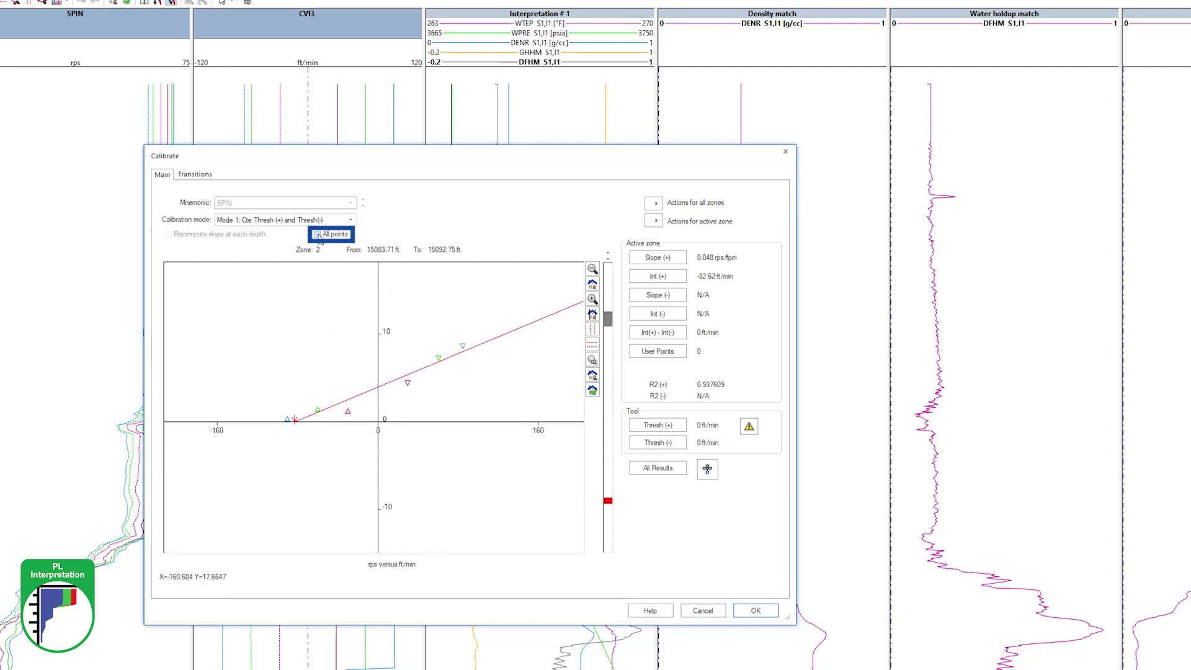
pyautogui.rightClick(349, 416)
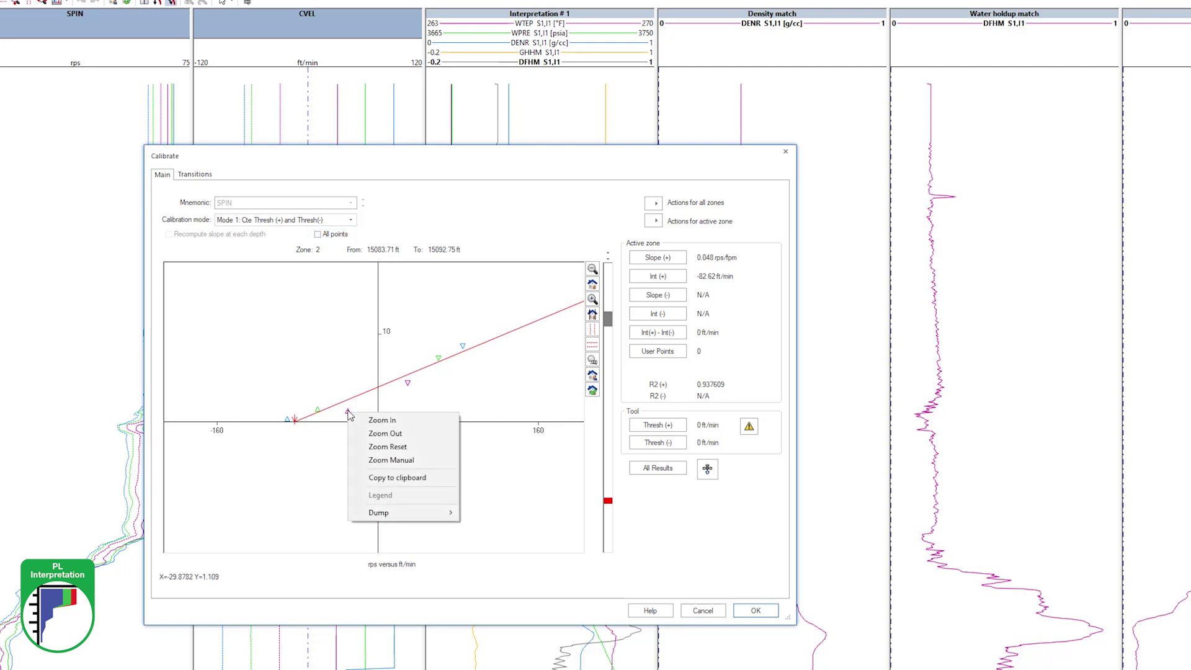
pyautogui.click(350, 414)
pyautogui.click(408, 400)
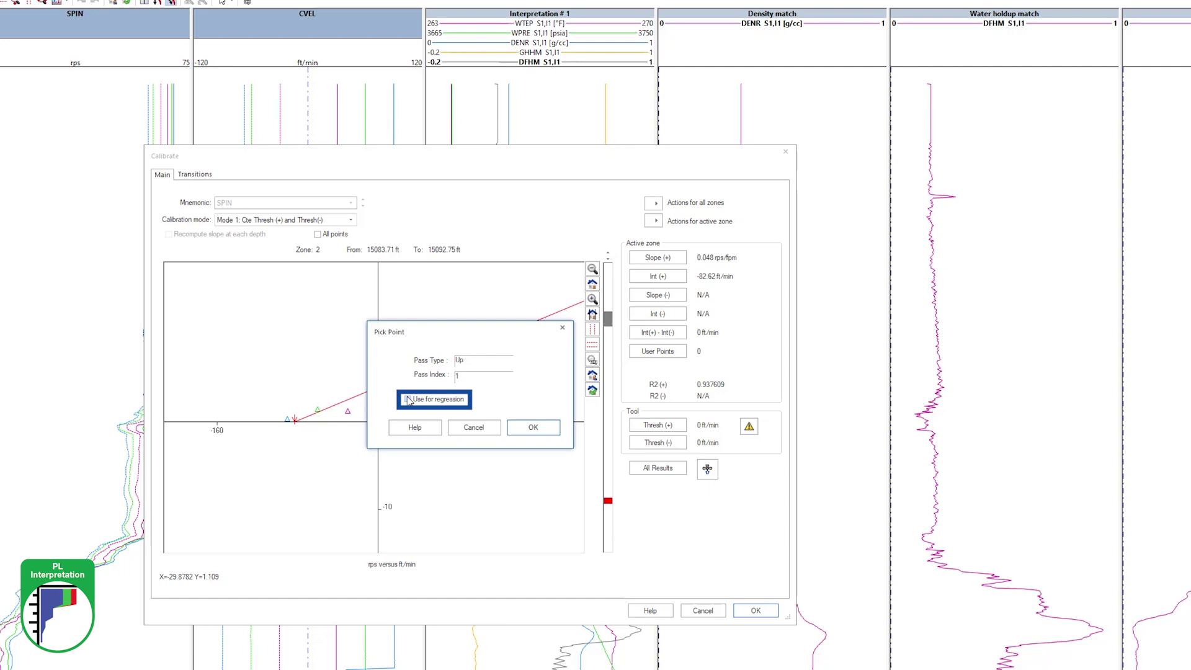
pyautogui.click(533, 427)
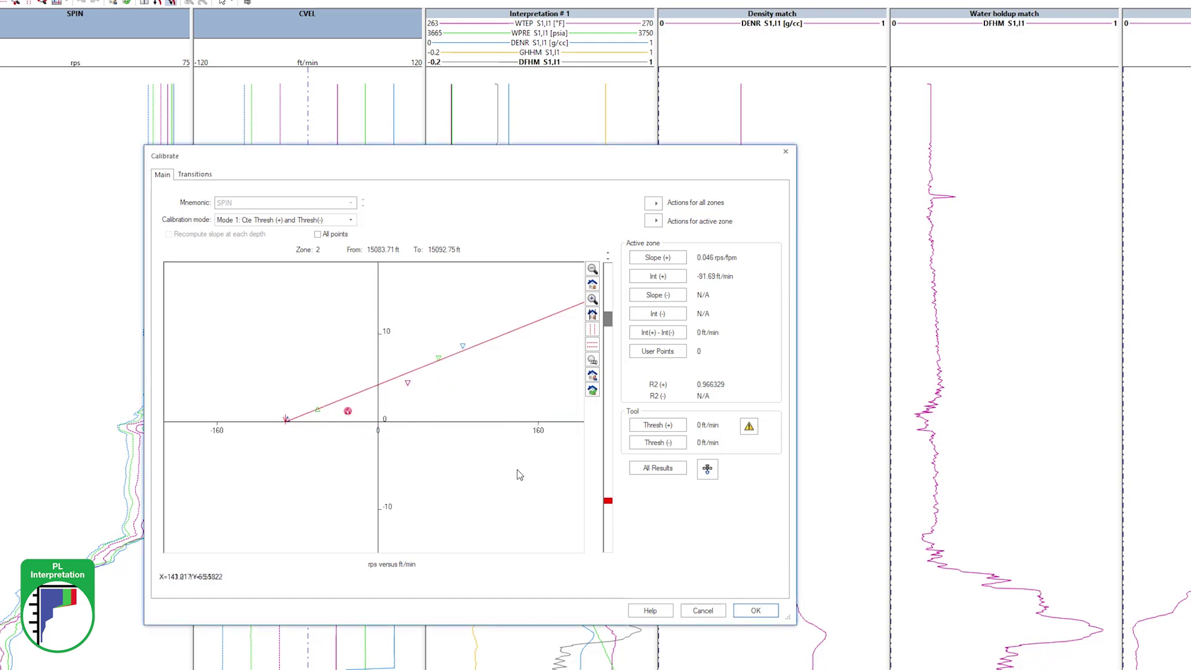
pyautogui.click(285, 420)
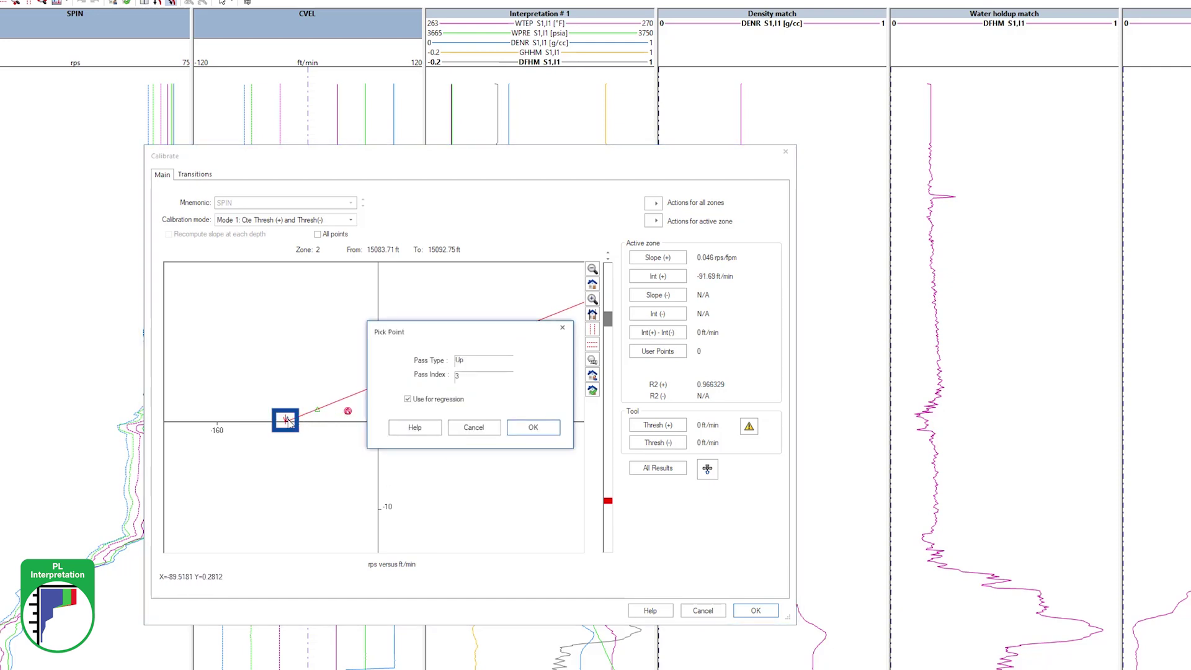
pyautogui.click(407, 398)
pyautogui.click(520, 432)
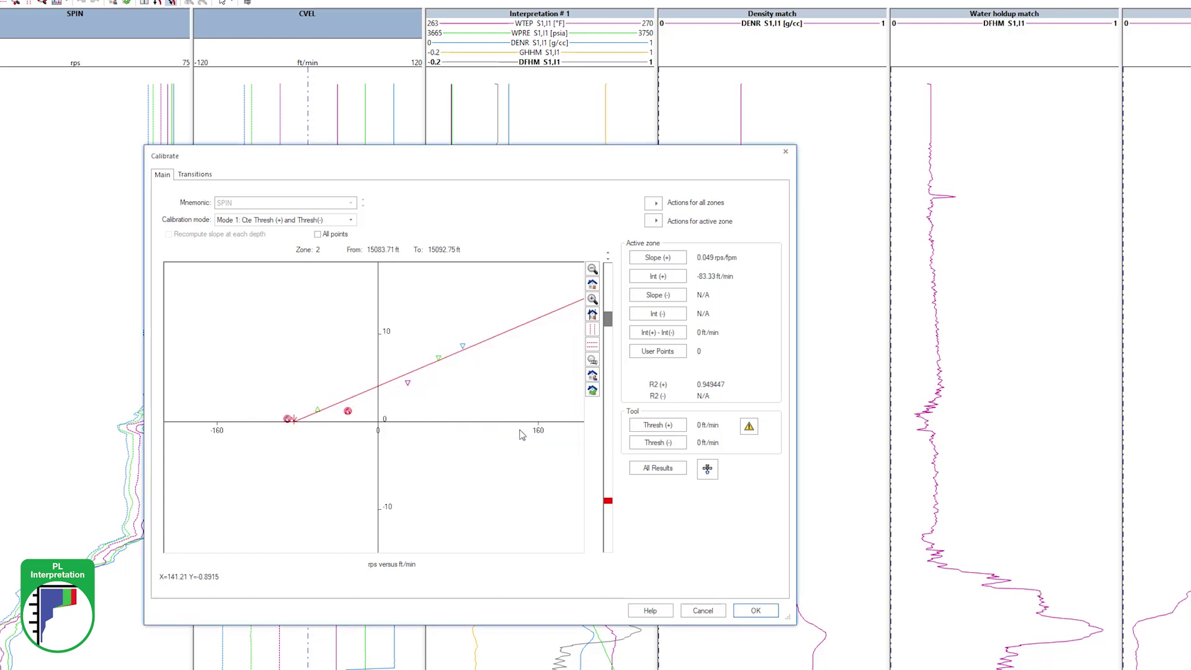
# - Set the spinner thresholds to +3 and −3 ft/min
pyautogui.click(657, 425)
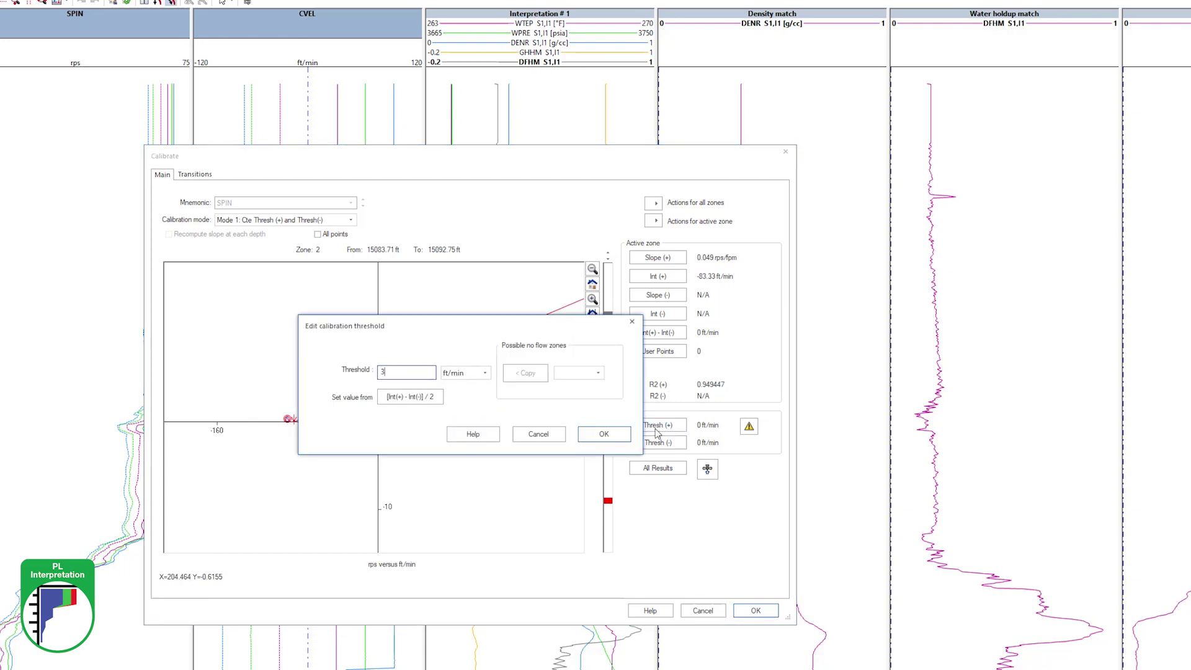
pyautogui.click(602, 433)
pyautogui.click(642, 444)
pyautogui.write('-3')
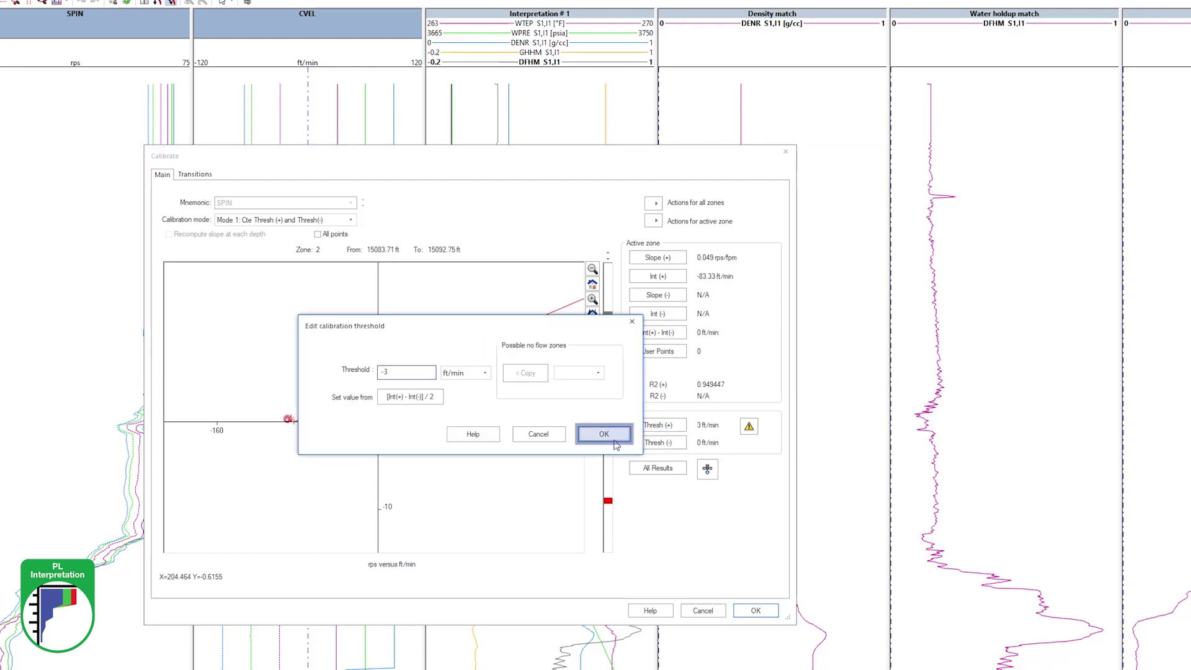
pyautogui.click(621, 439)
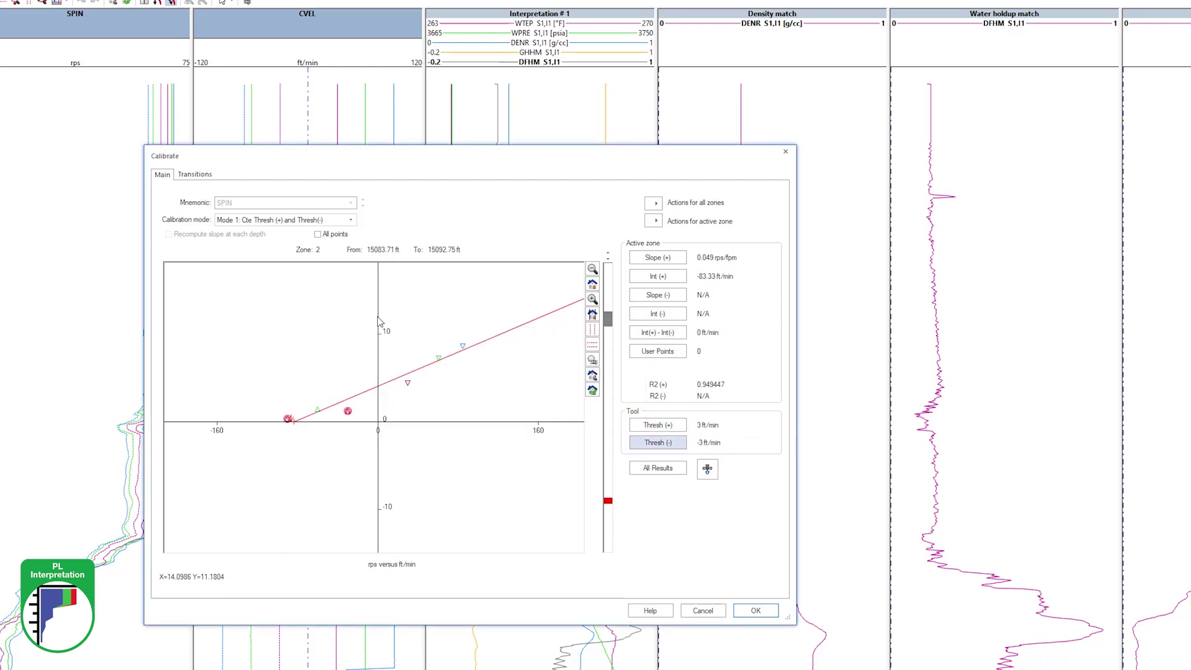
# - Make zone transitions free, applying zone 1 to 15000 ft and zone 2 from 15080 ft
pyautogui.click(196, 175)
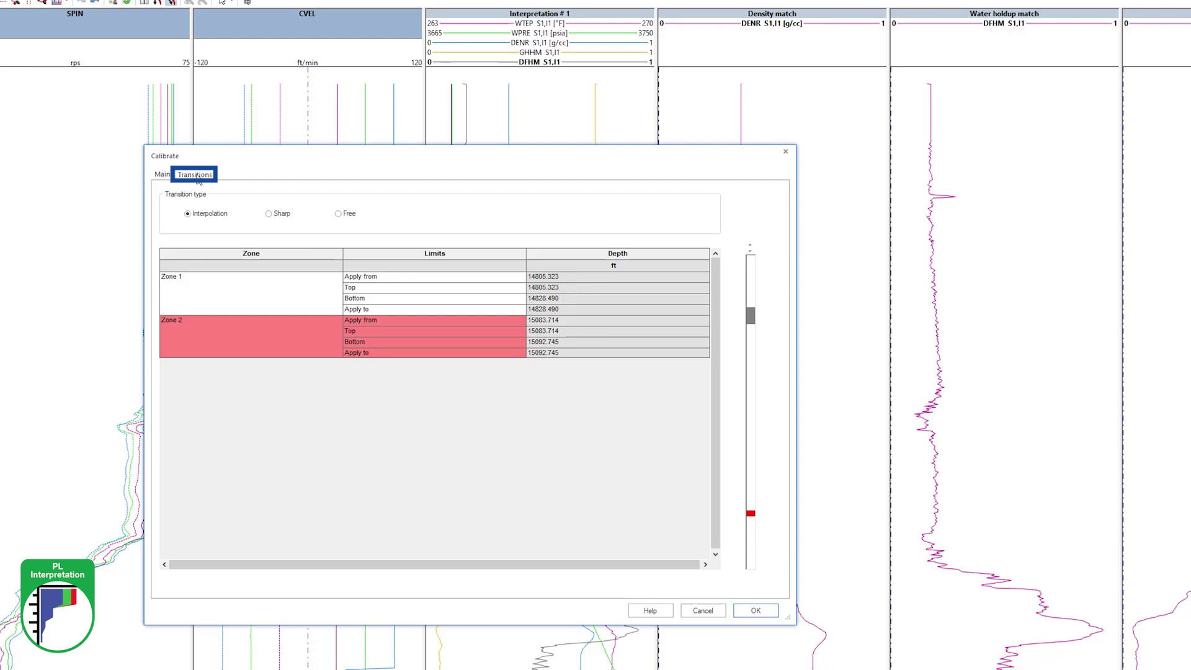
pyautogui.click(340, 214)
pyautogui.click(570, 311)
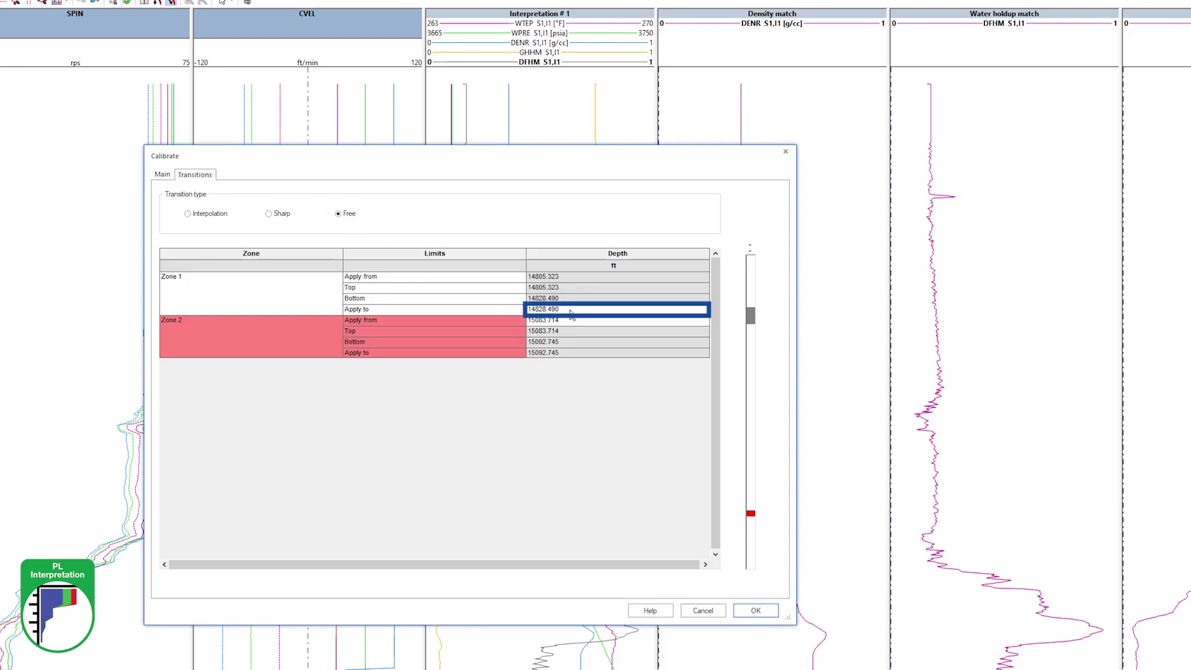
pyautogui.write('15000.000')
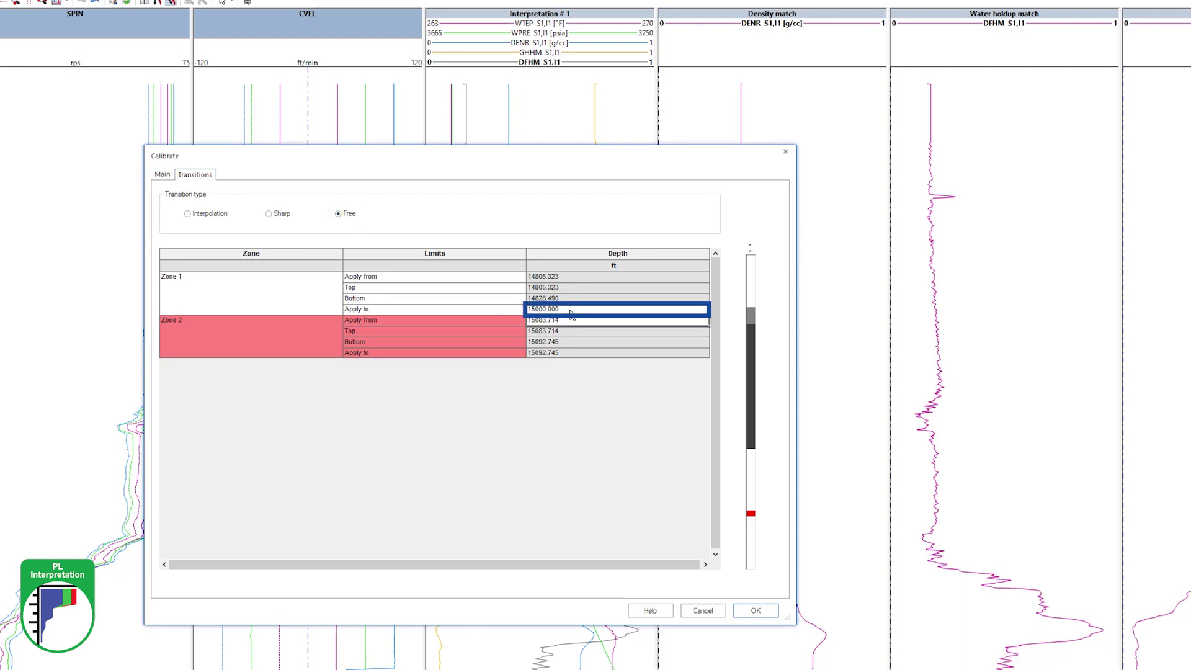
pyautogui.click(571, 322)
pyautogui.moveTo(542, 320); pyautogui.dragTo(559, 322)
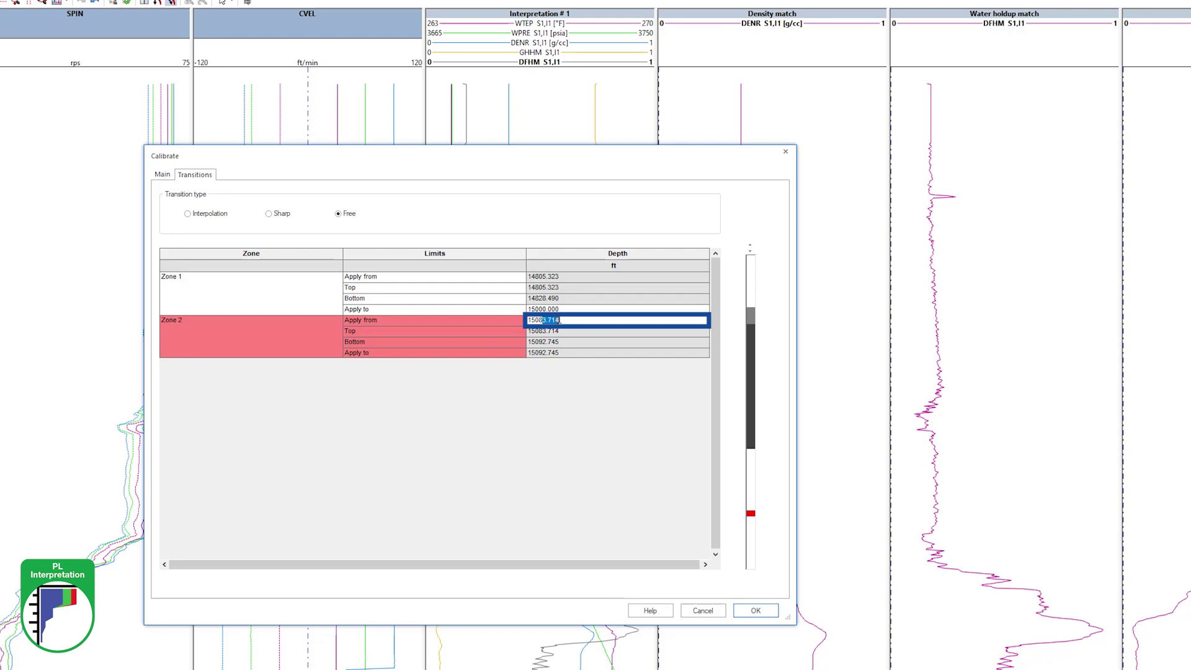
pyautogui.write('080')
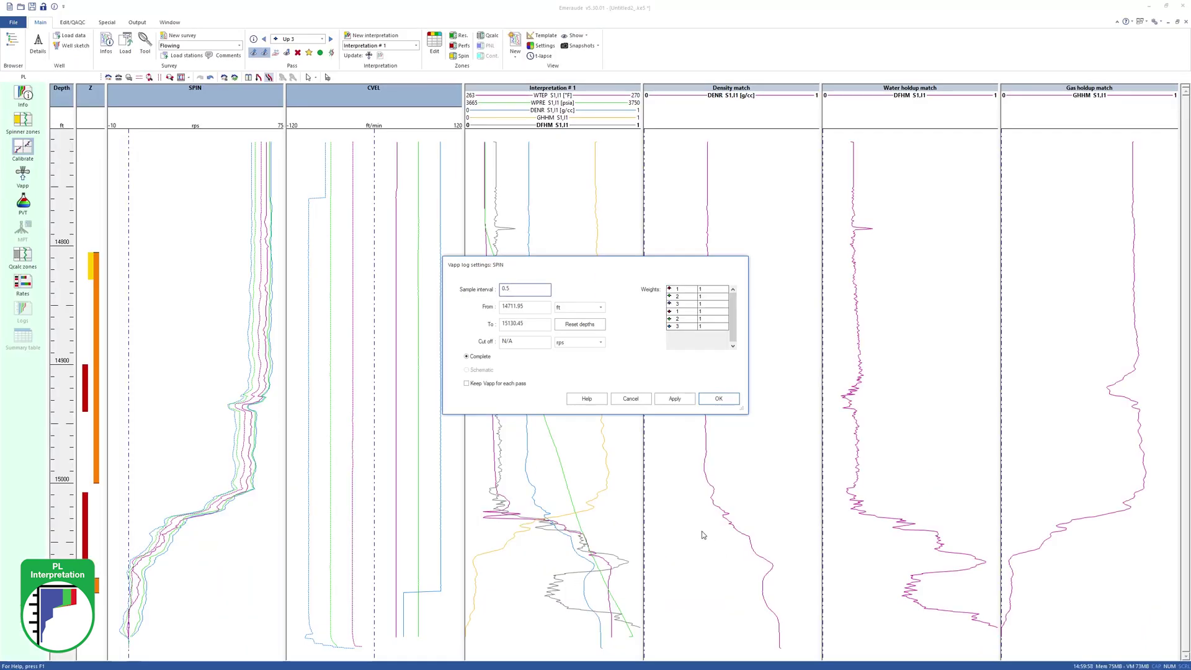
pyautogui.click(516, 341)
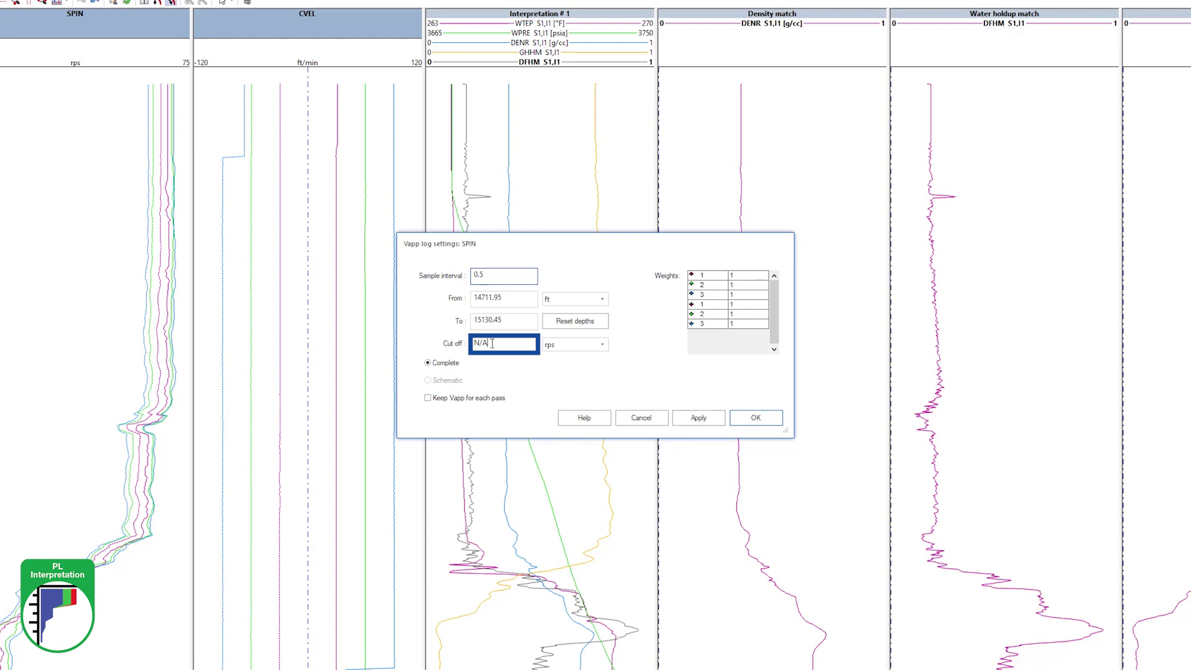
# - Replace the SPIN Vapp cut-off with 0.5 and apply the settings
pyautogui.doubleClick(491, 344)
pyautogui.write('0.5')
pyautogui.click(429, 399)
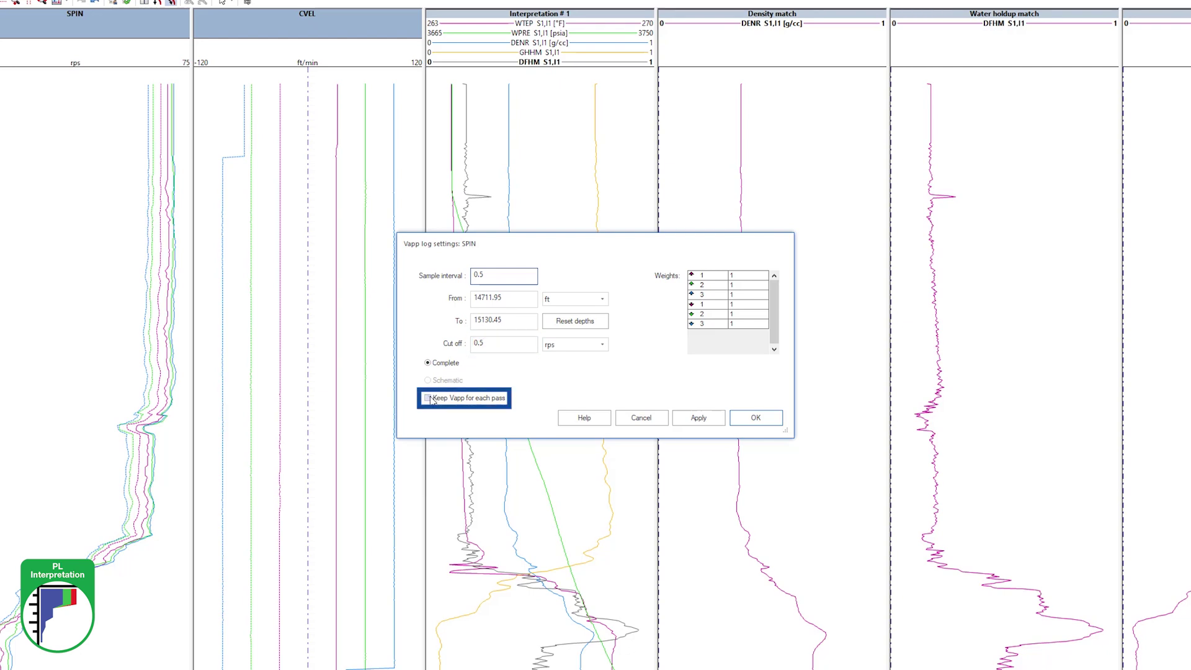
pyautogui.click(756, 416)
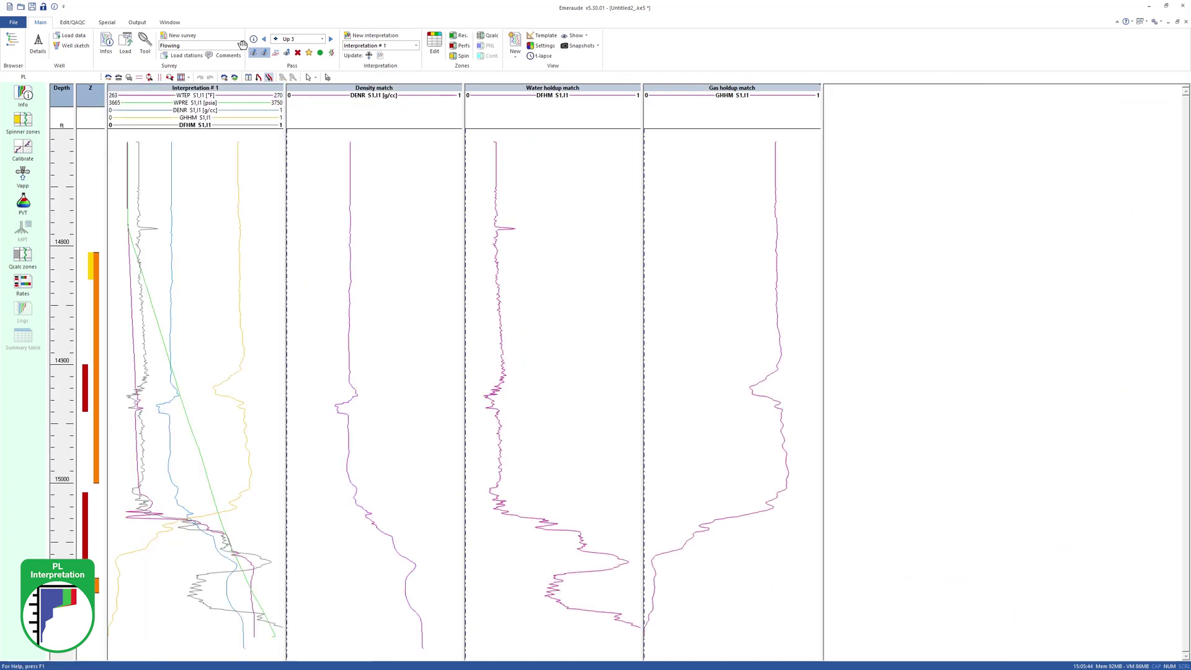
# - Add the Velocity match view to the shown log views
pyautogui.click(572, 38)
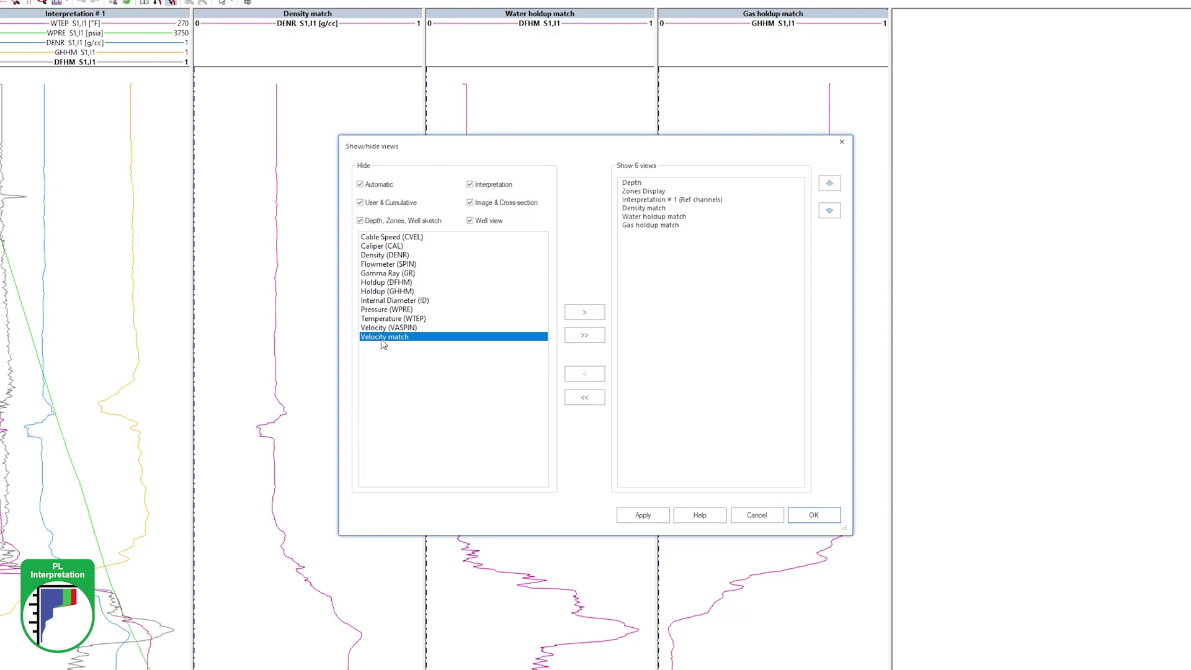
pyautogui.click(585, 312)
pyautogui.click(813, 514)
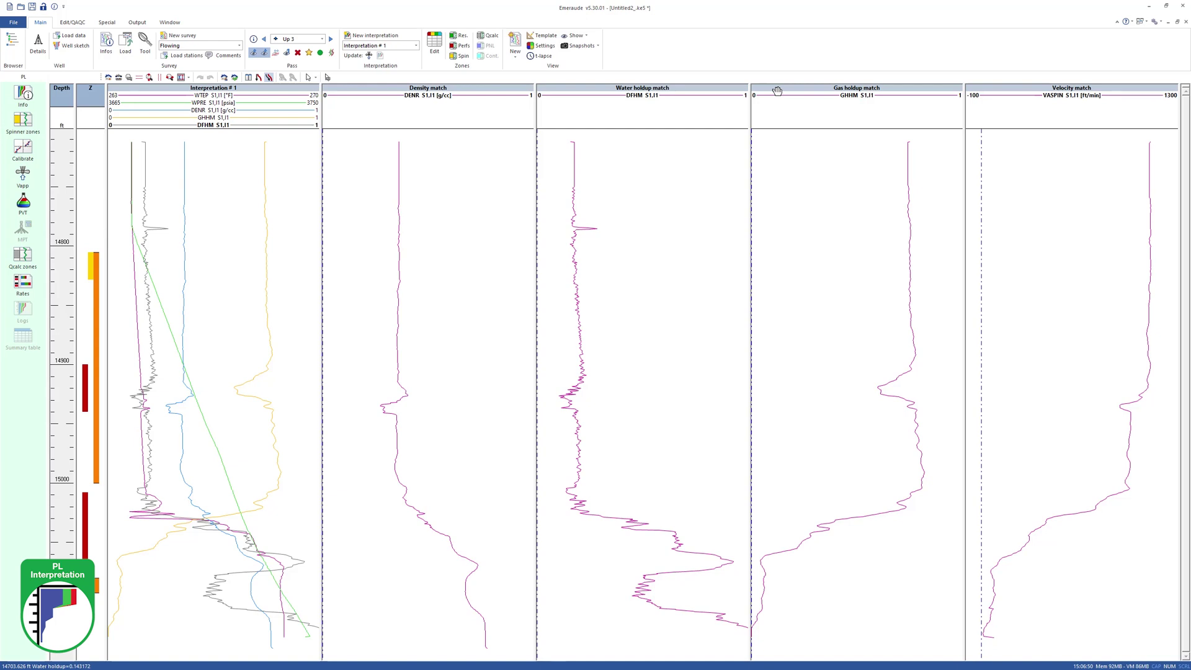
# - Include water in the PVT fluid and set solution GOR to 1100 scf/stb
pyautogui.click(23, 203)
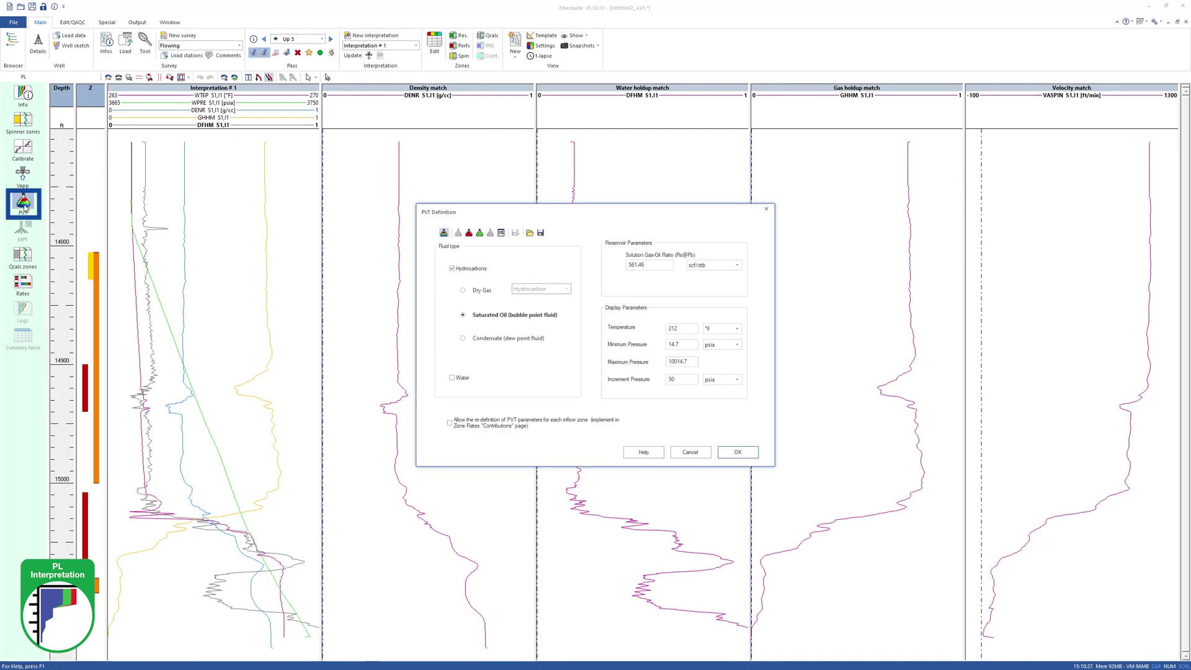
pyautogui.click(452, 377)
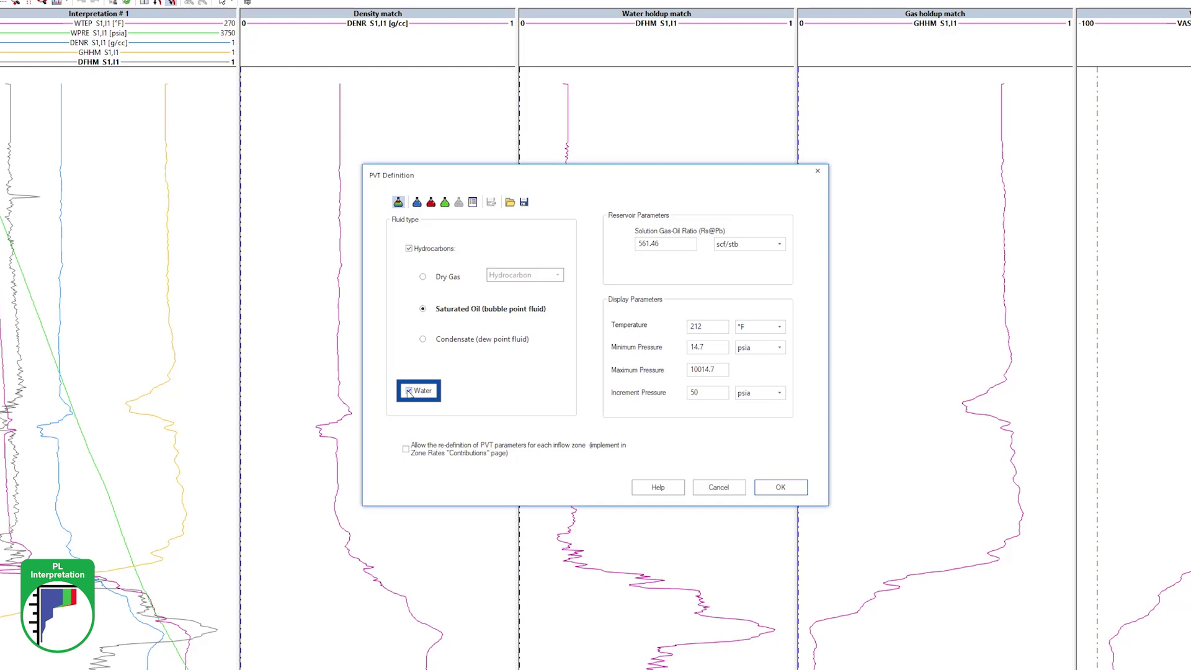
pyautogui.doubleClick(626, 245)
pyautogui.write('1100')
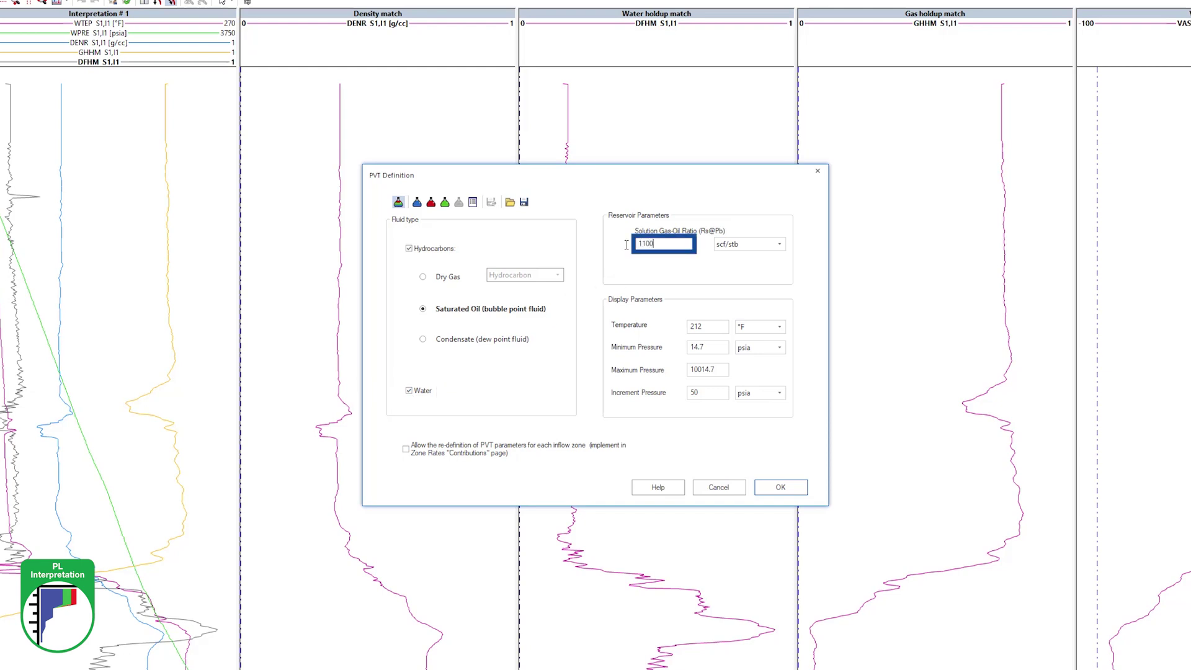
# - Set water salinity to 2000 ppm and oil gravity to 35.5 °API
pyautogui.click(416, 203)
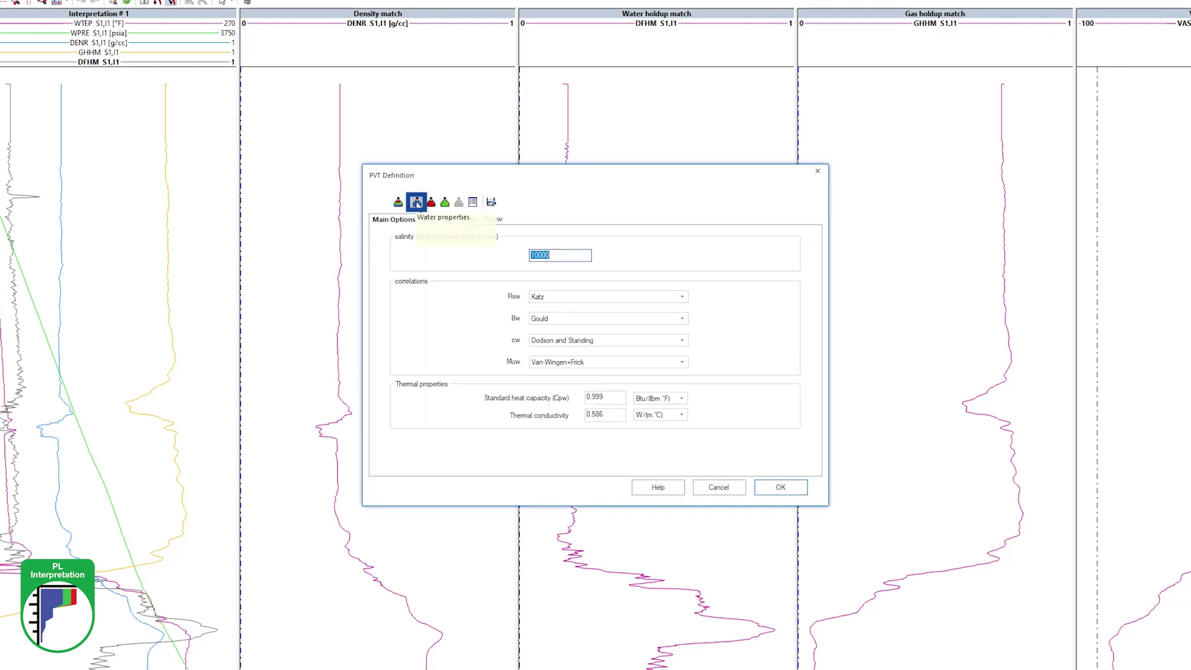
pyautogui.write('20')
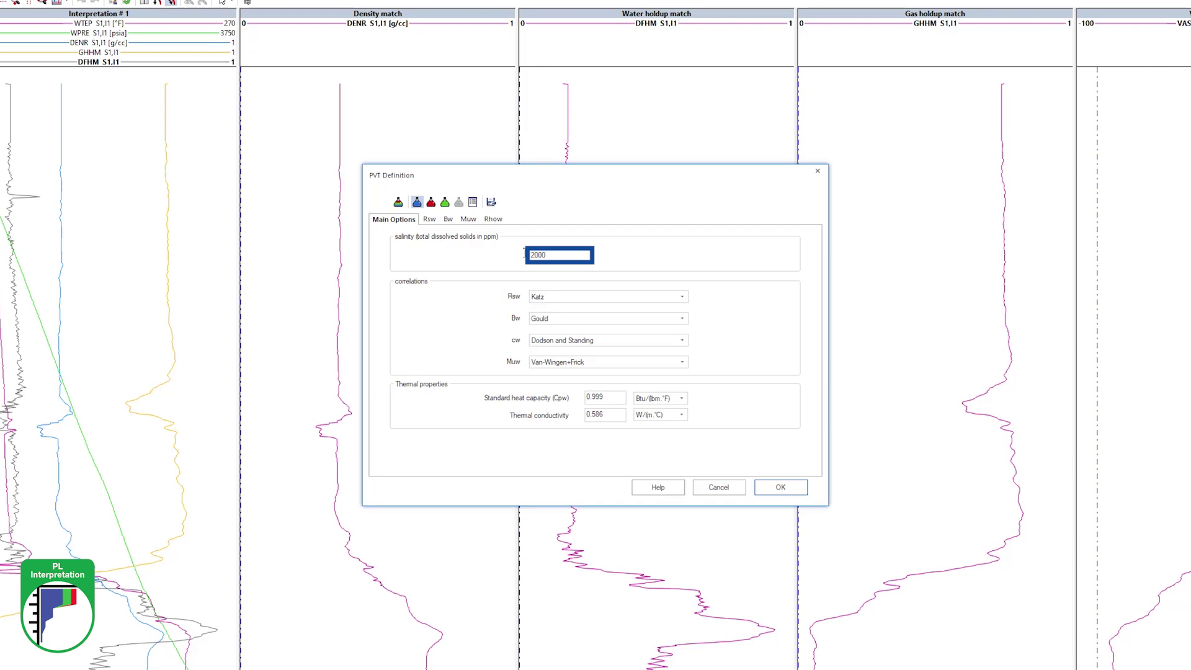
pyautogui.click(431, 202)
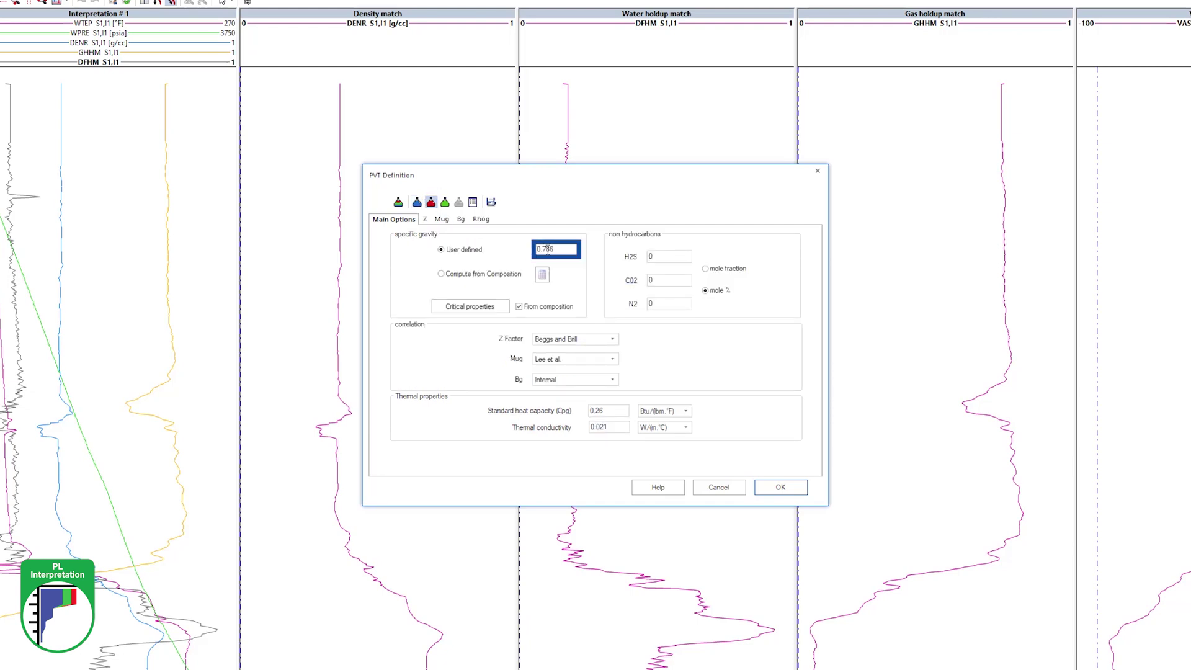
pyautogui.click(446, 202)
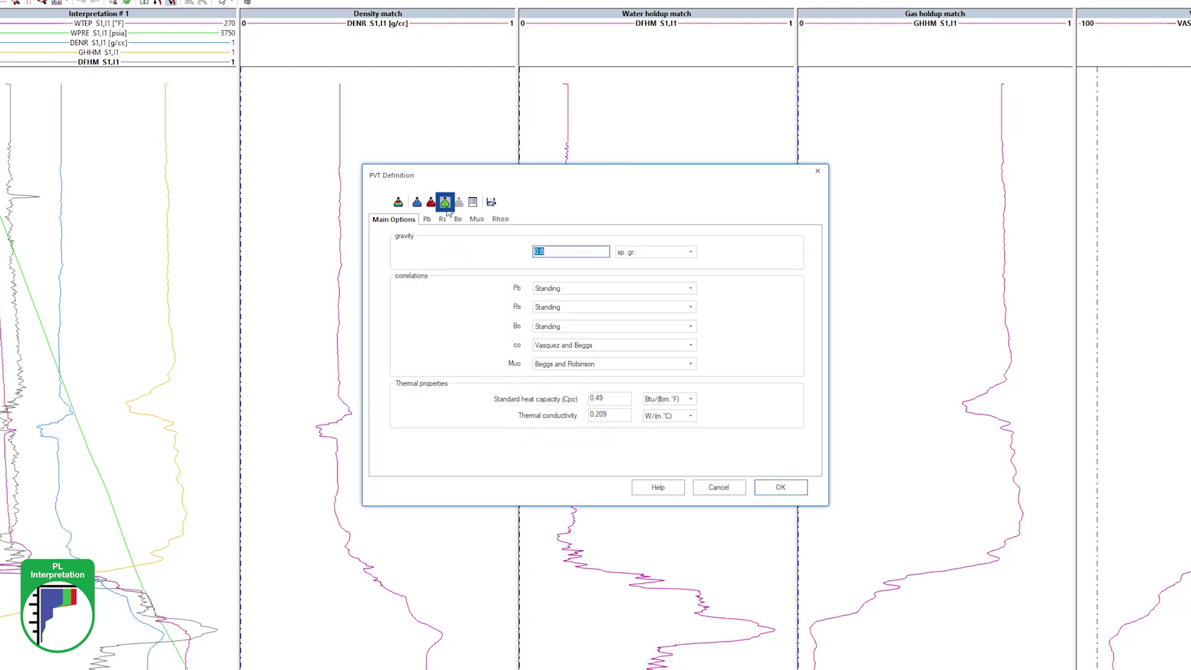
pyautogui.click(673, 251)
pyautogui.click(651, 276)
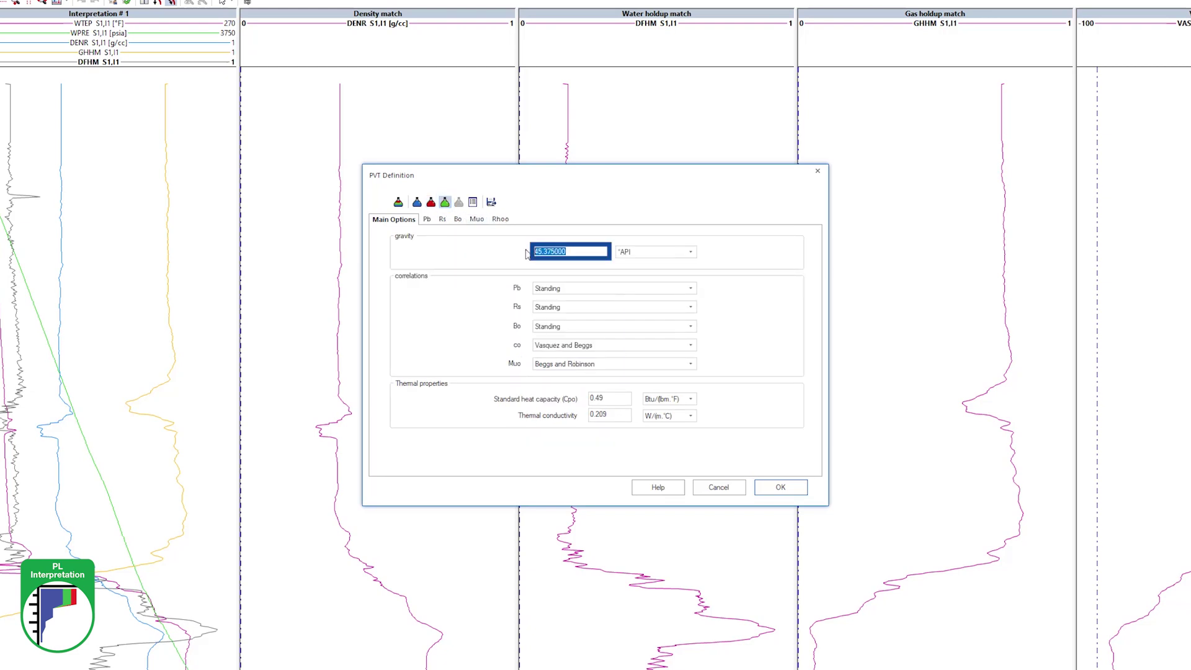
pyautogui.write('35.5')
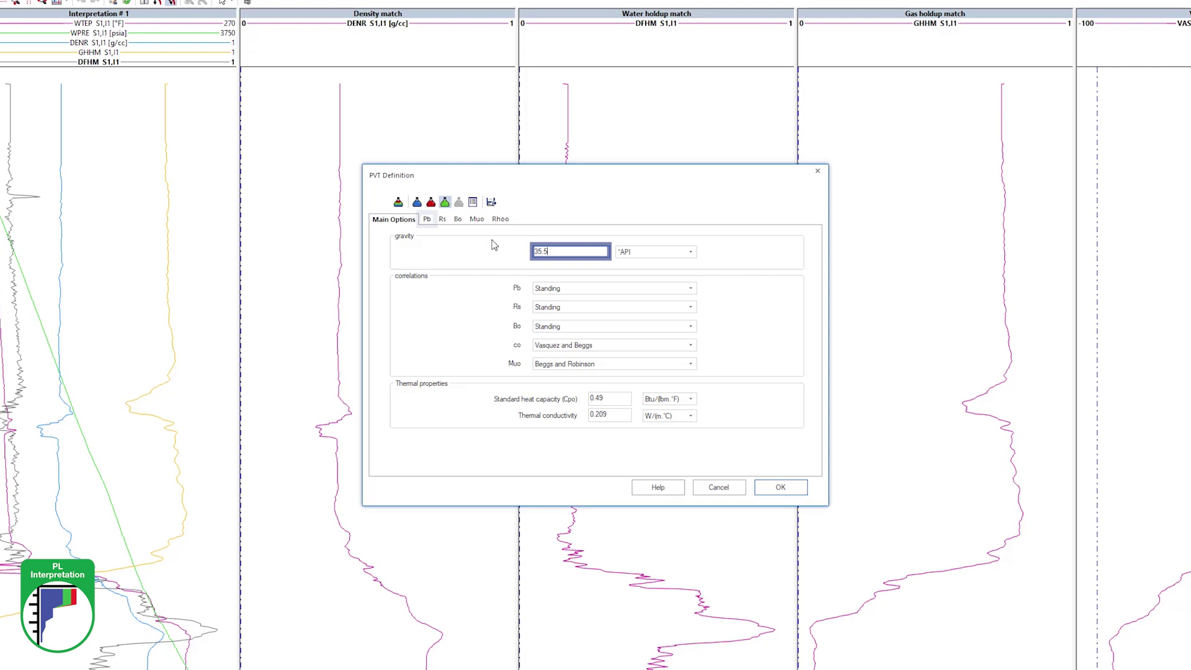
pyautogui.click(428, 219)
# - Tabulate bubble points of 4650.4 psia at 205 °F and 4832.6 psia at 265 °F
pyautogui.click(563, 202)
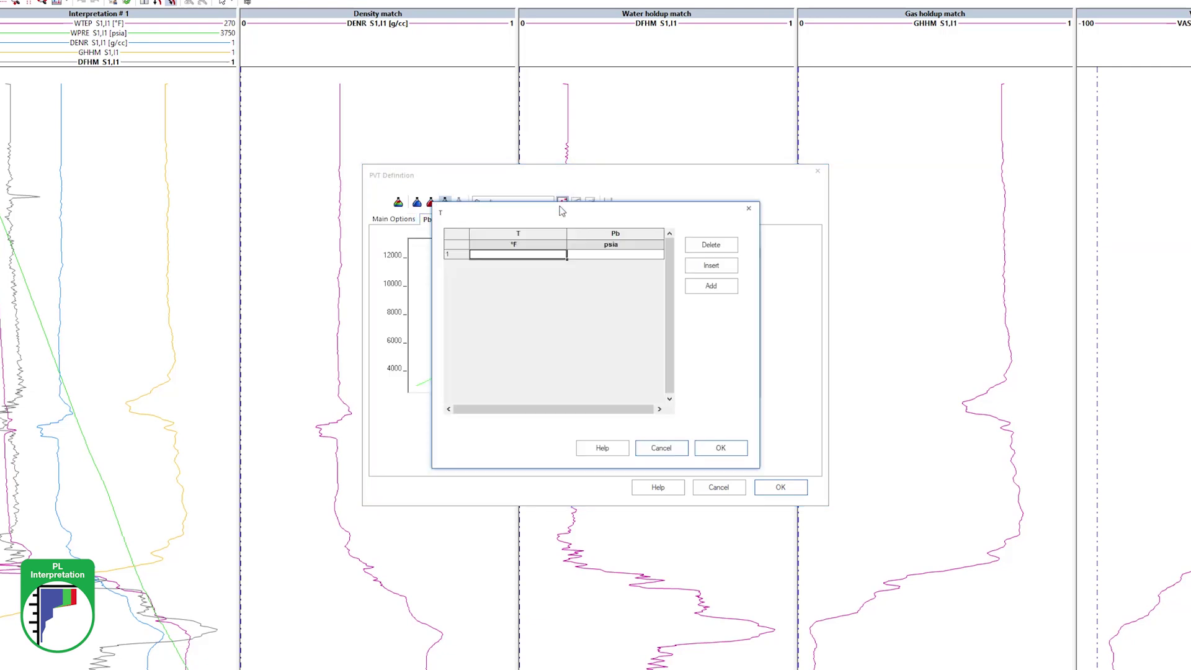
pyautogui.click(711, 286)
pyautogui.click(518, 255)
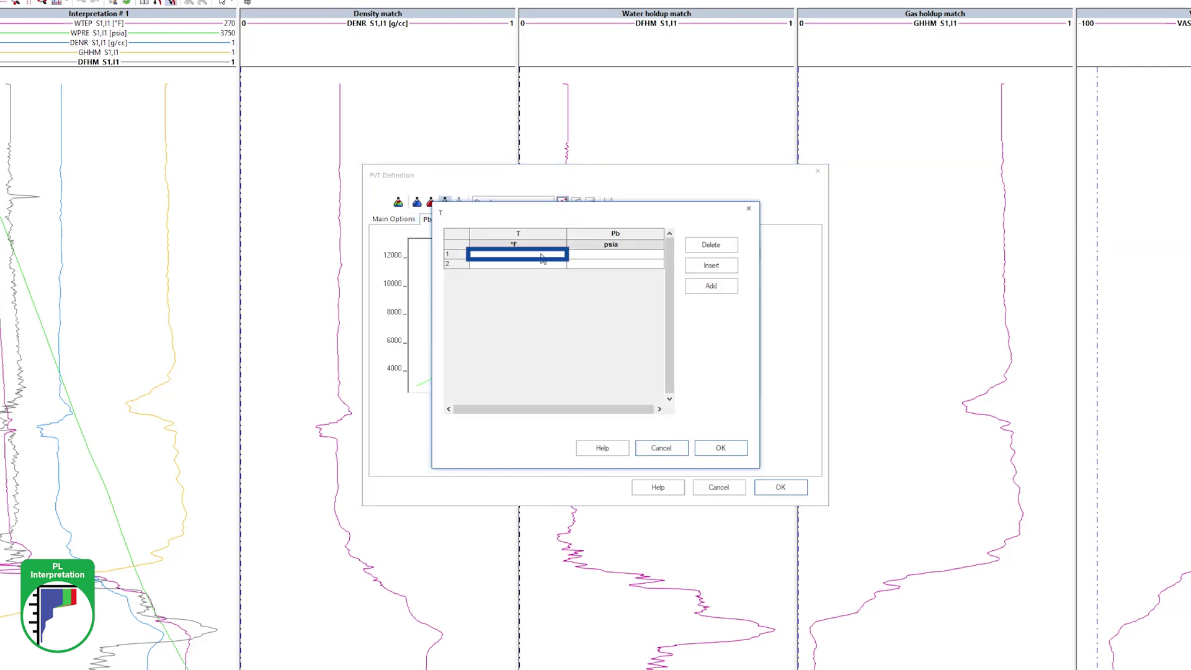
pyautogui.press('Tab')
pyautogui.write('4')
pyautogui.click(531, 266)
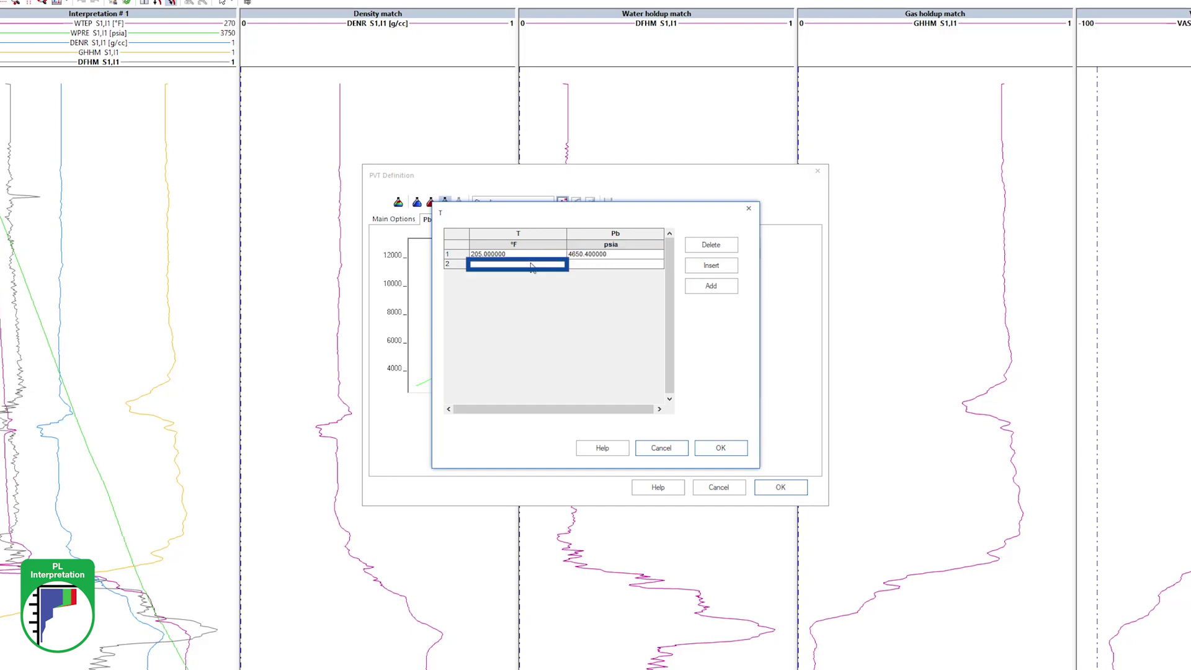
pyautogui.write('265')
pyautogui.press('Tab')
pyautogui.write('4832.6')
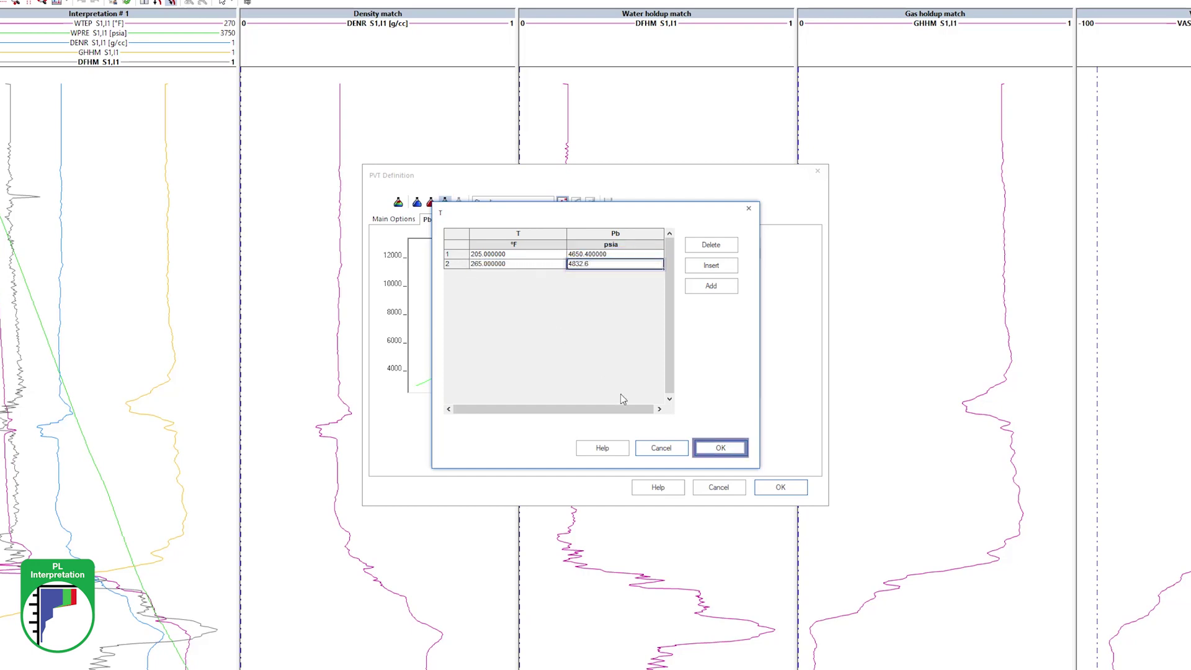
# - Accept the T–Pb table and the PVT definition
pyautogui.click(699, 449)
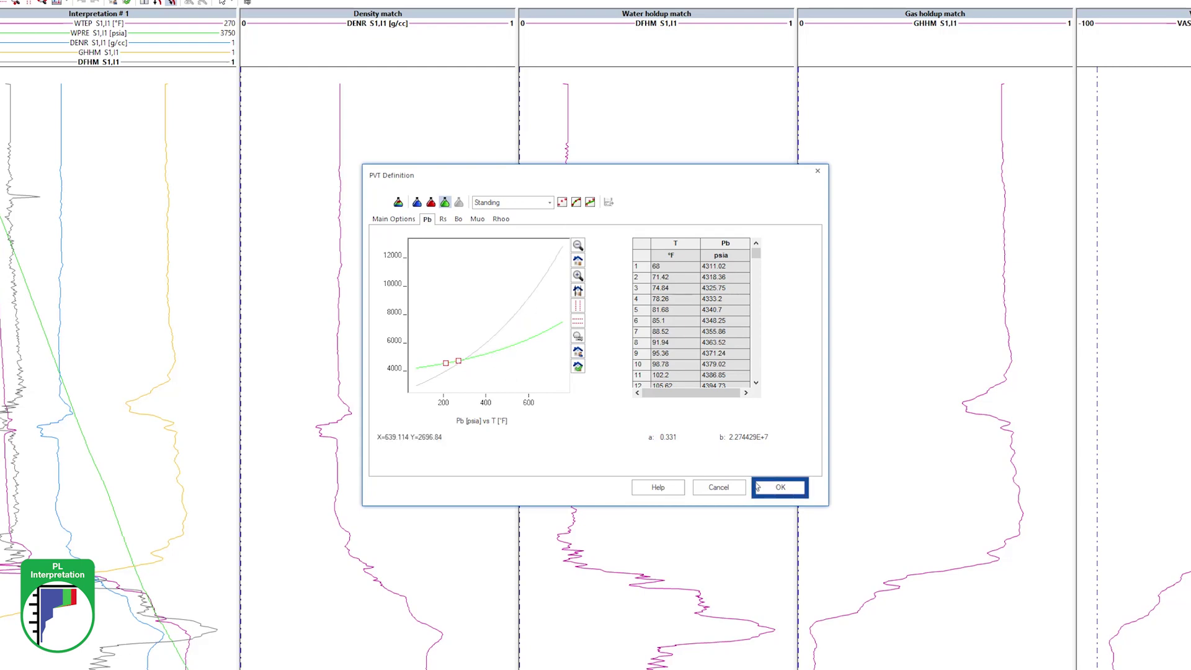
pyautogui.click(779, 486)
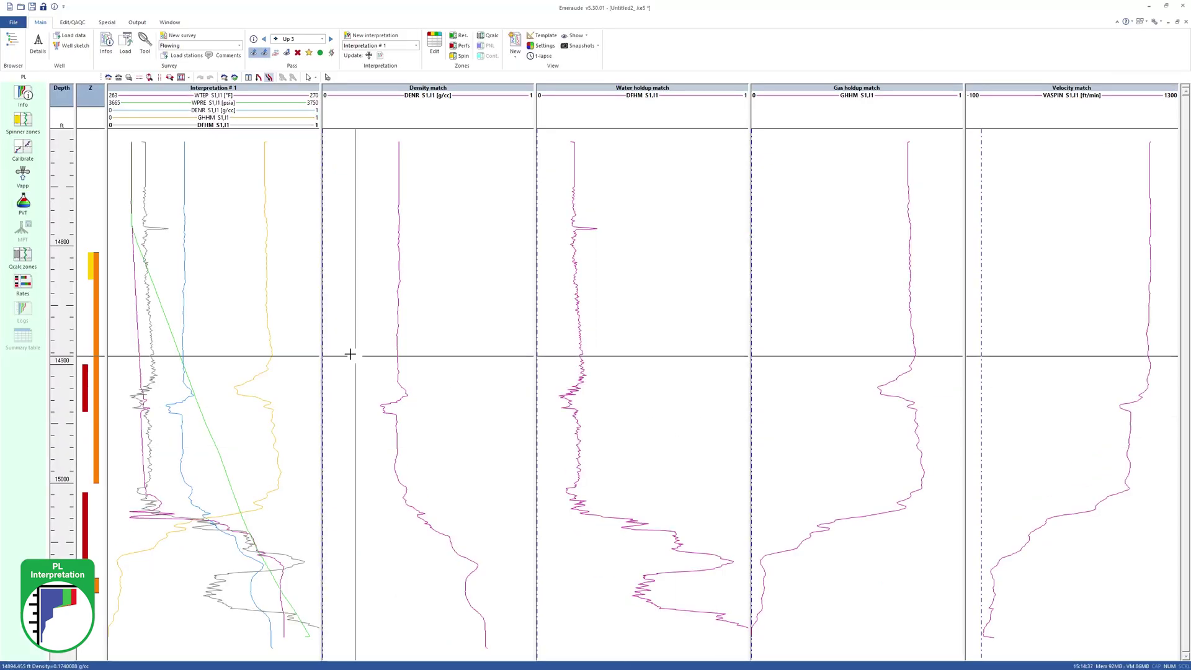
pyautogui.click(23, 282)
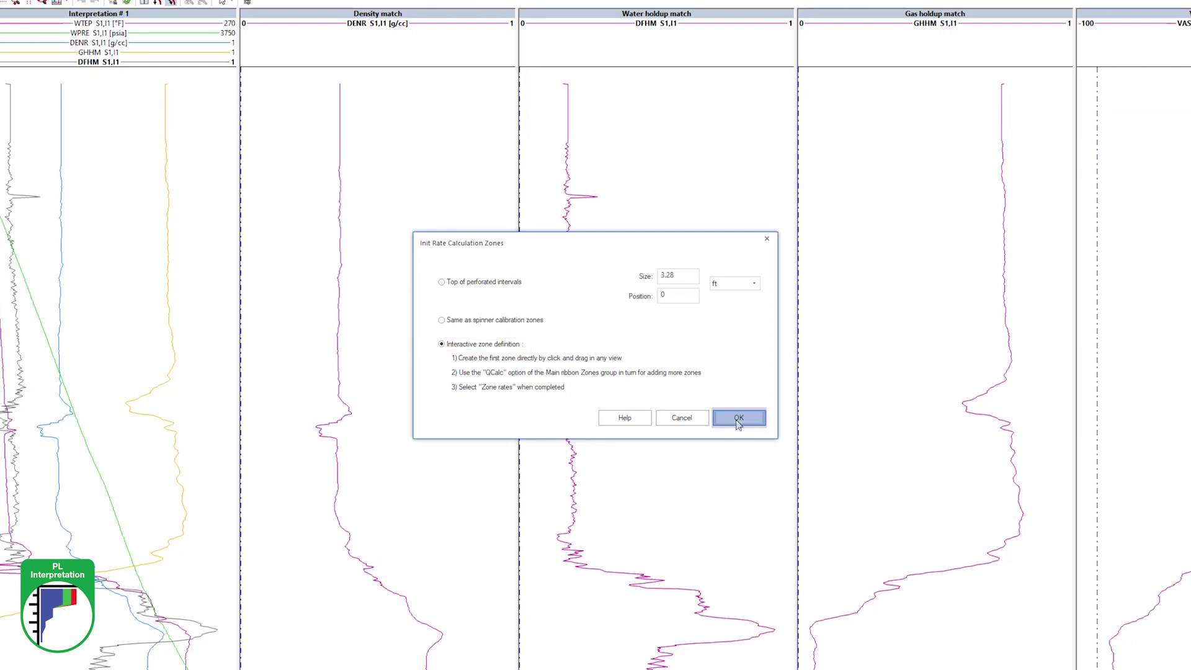
# - Define the first rate calculation zone near 14000 ft and move Velocity match to first position
pyautogui.click(735, 418)
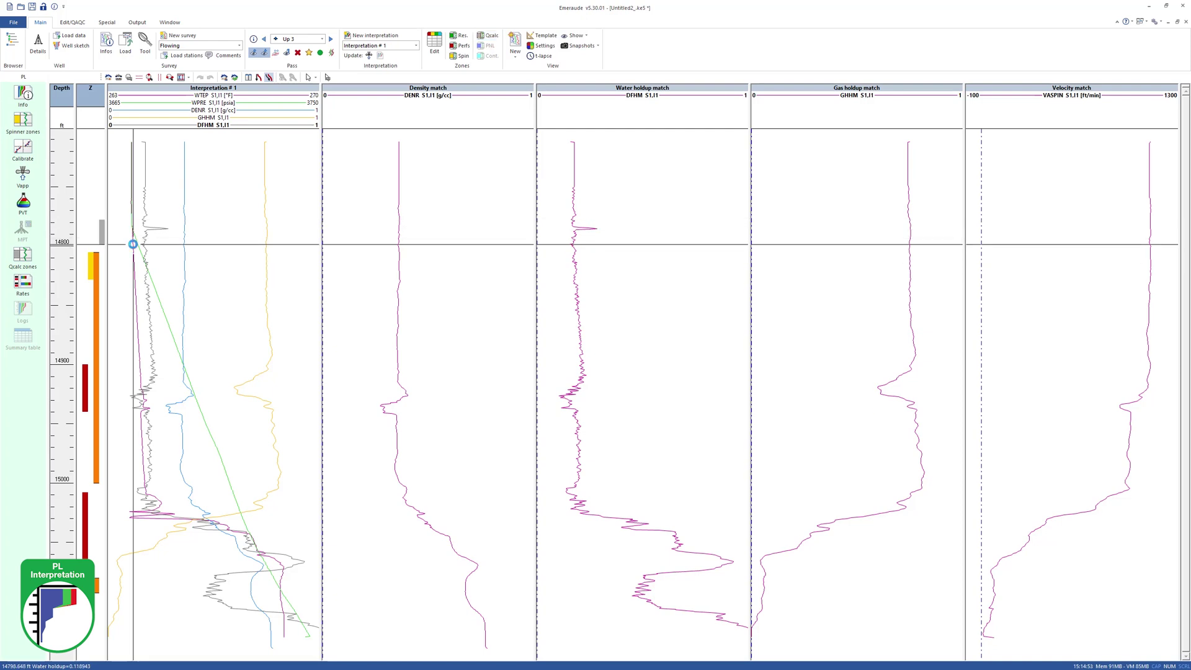
pyautogui.moveTo(134, 220); pyautogui.dragTo(133, 244)
pyautogui.moveTo(989, 95); pyautogui.dragTo(326, 93)
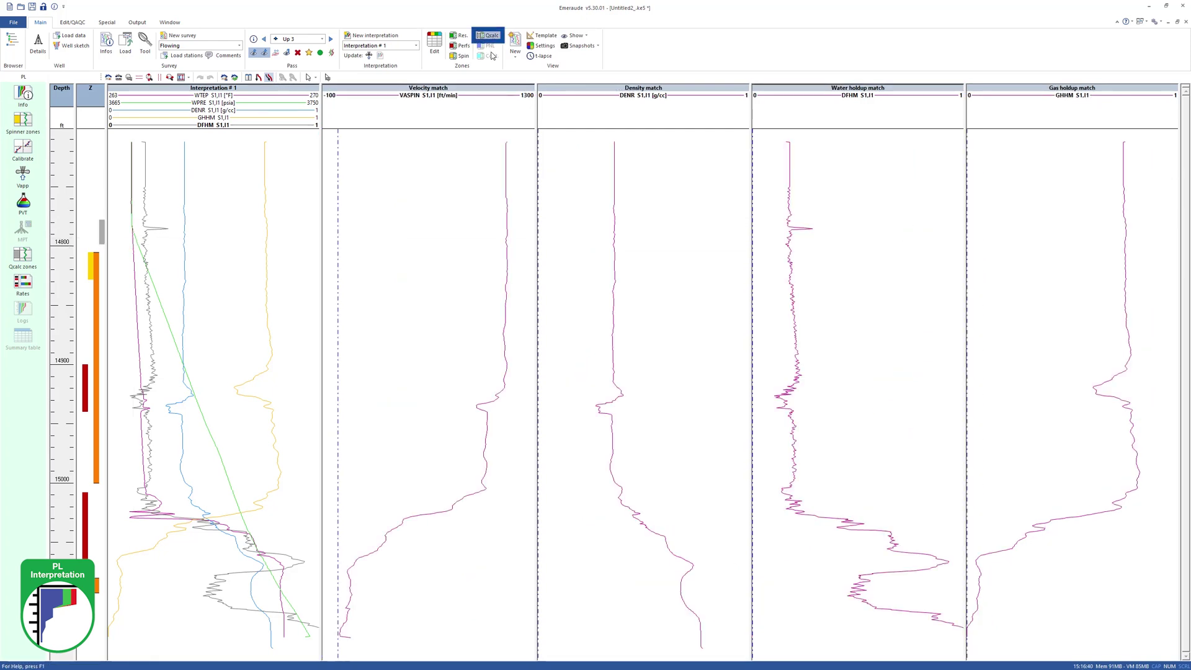
pyautogui.click(439, 443)
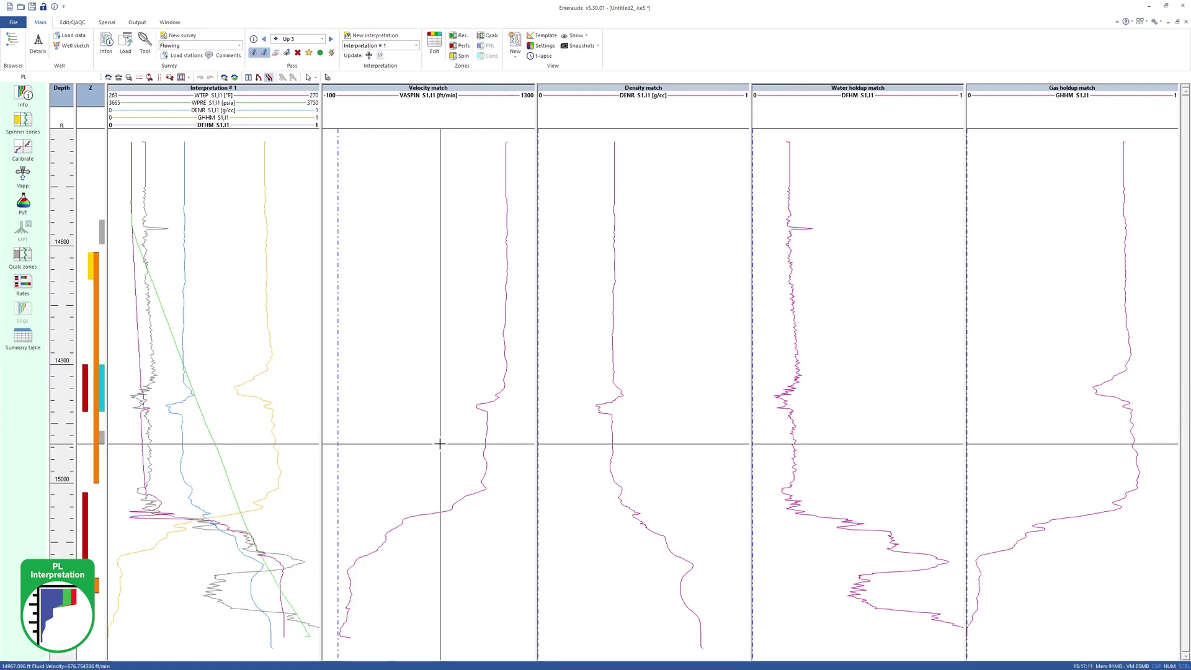
# - Add further rate calculation zones across the lower perforated interval
pyautogui.click(488, 36)
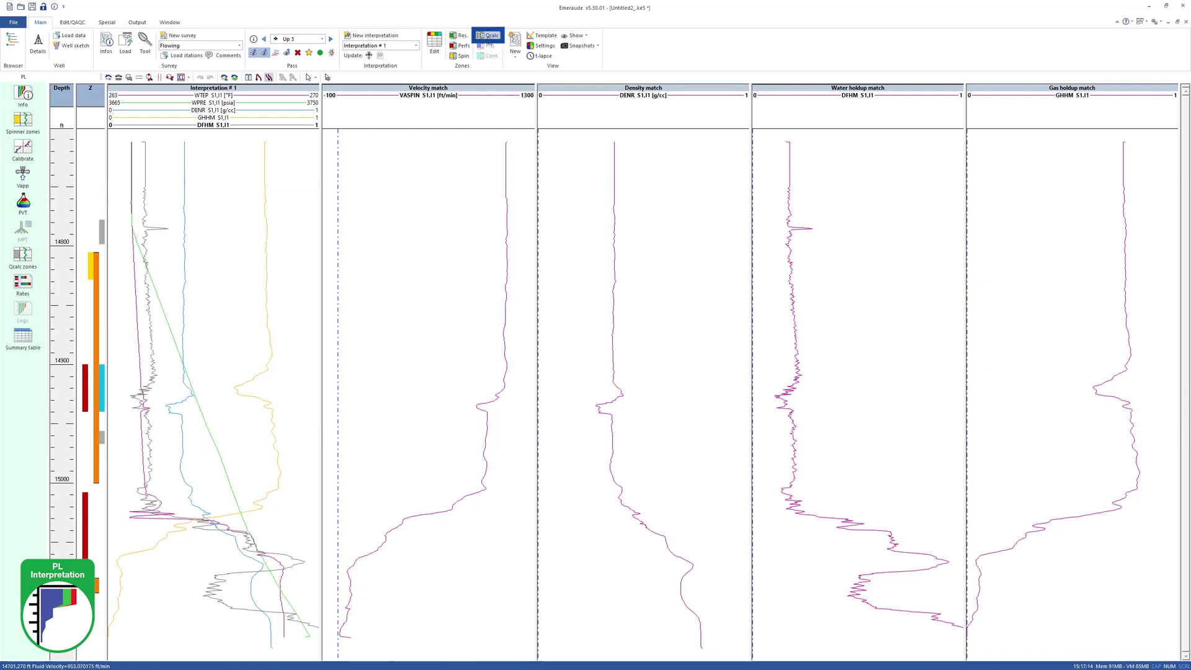
pyautogui.click(425, 509)
pyautogui.click(397, 539)
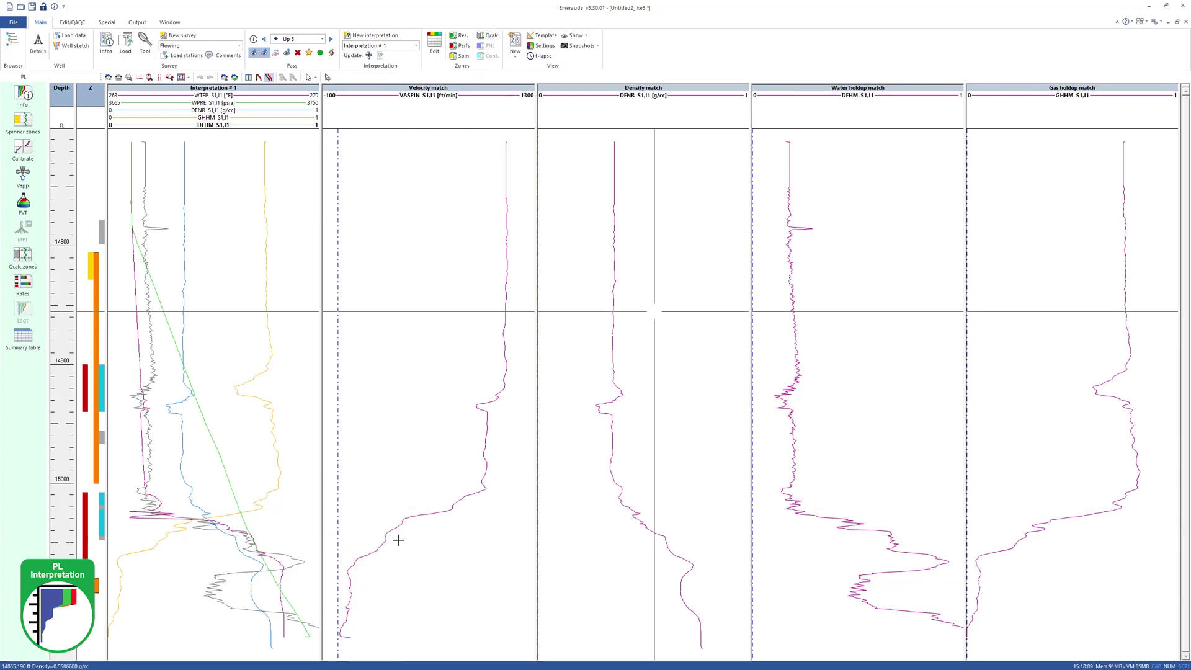
pyautogui.click(488, 35)
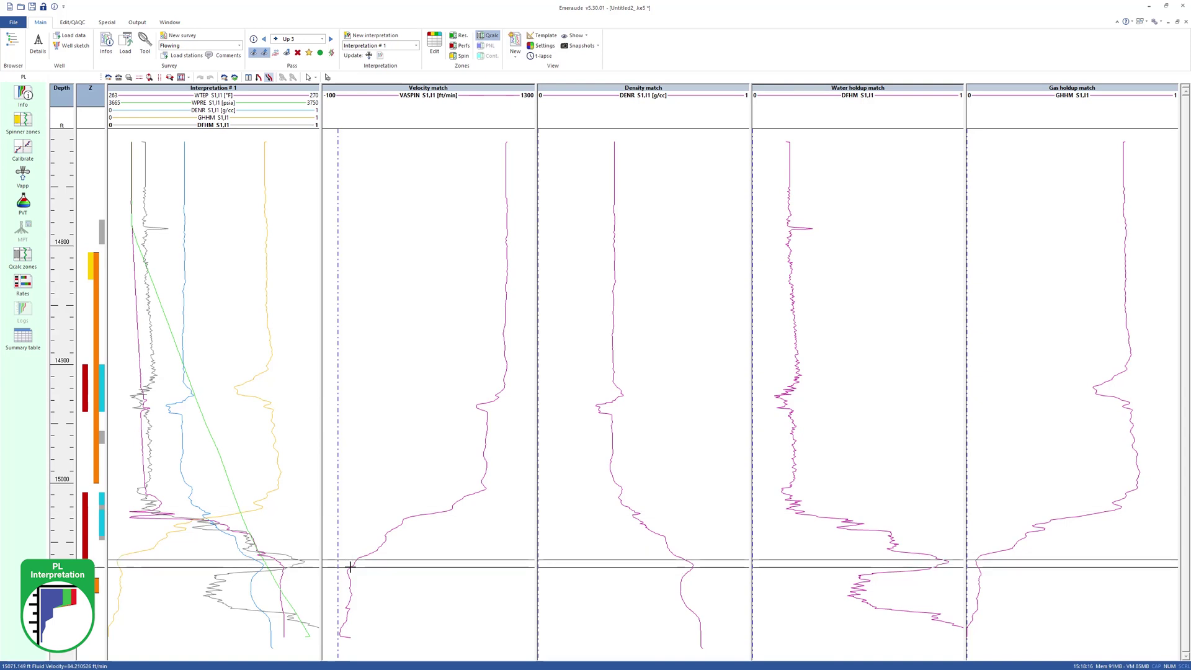
pyautogui.moveTo(350, 557); pyautogui.dragTo(453, 146)
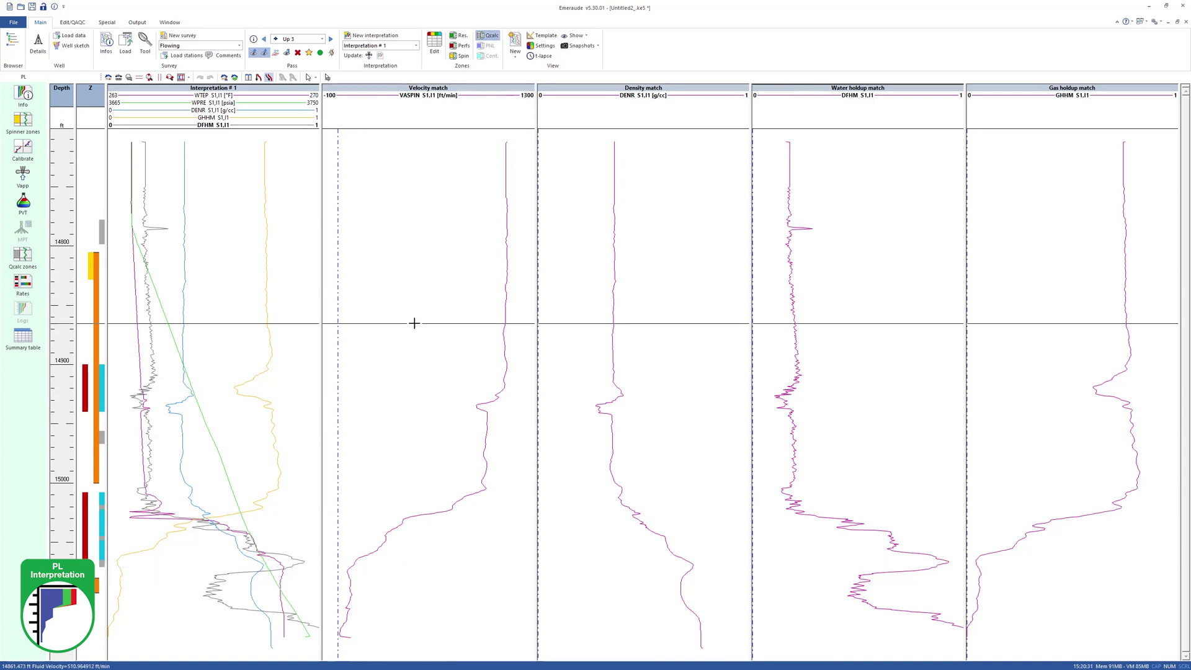
pyautogui.click(356, 581)
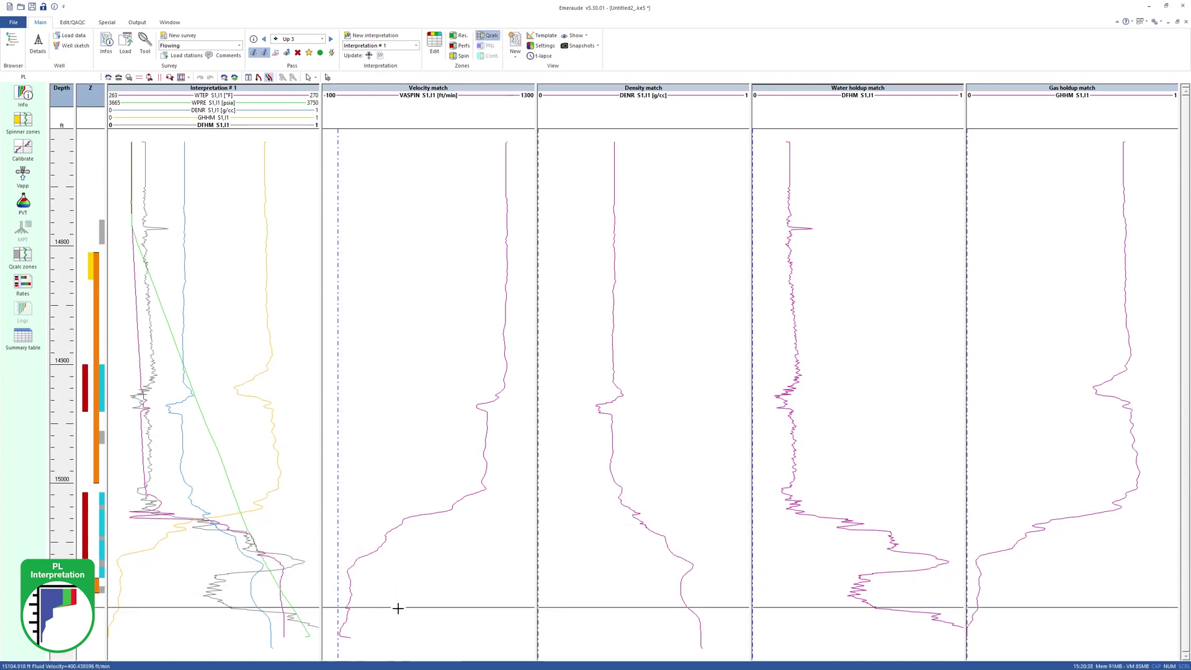
pyautogui.click(387, 635)
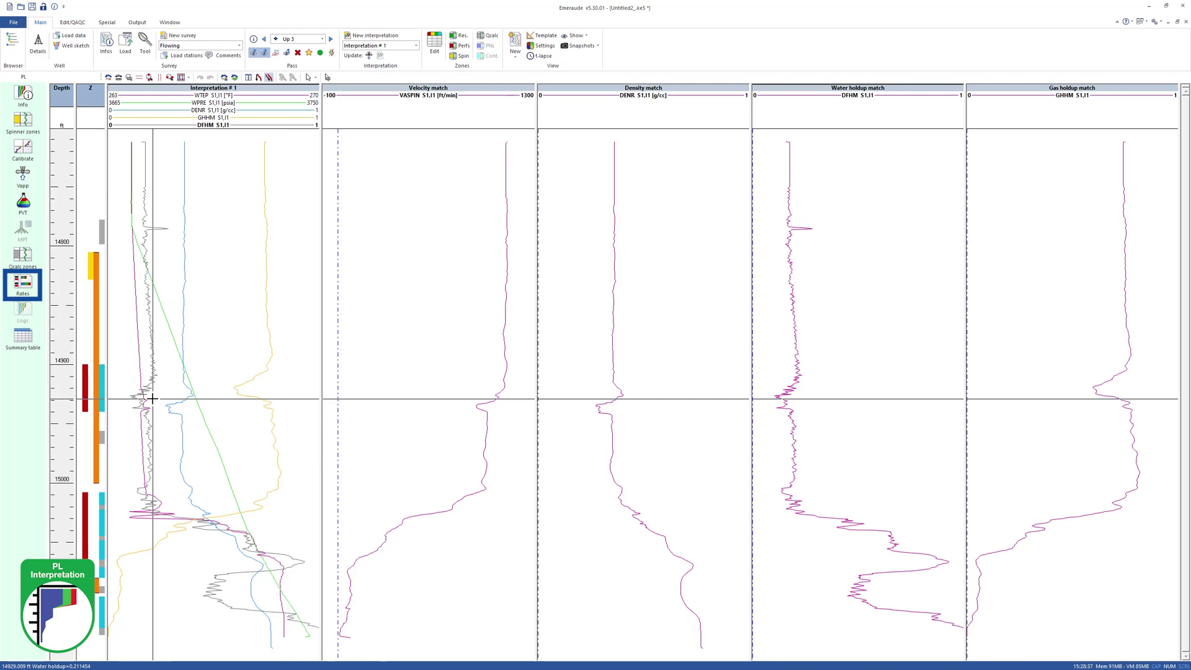
# - Keep the 3 Phase L-G flow model and Dukler gas-liquid correlation for zone rates
pyautogui.click(23, 283)
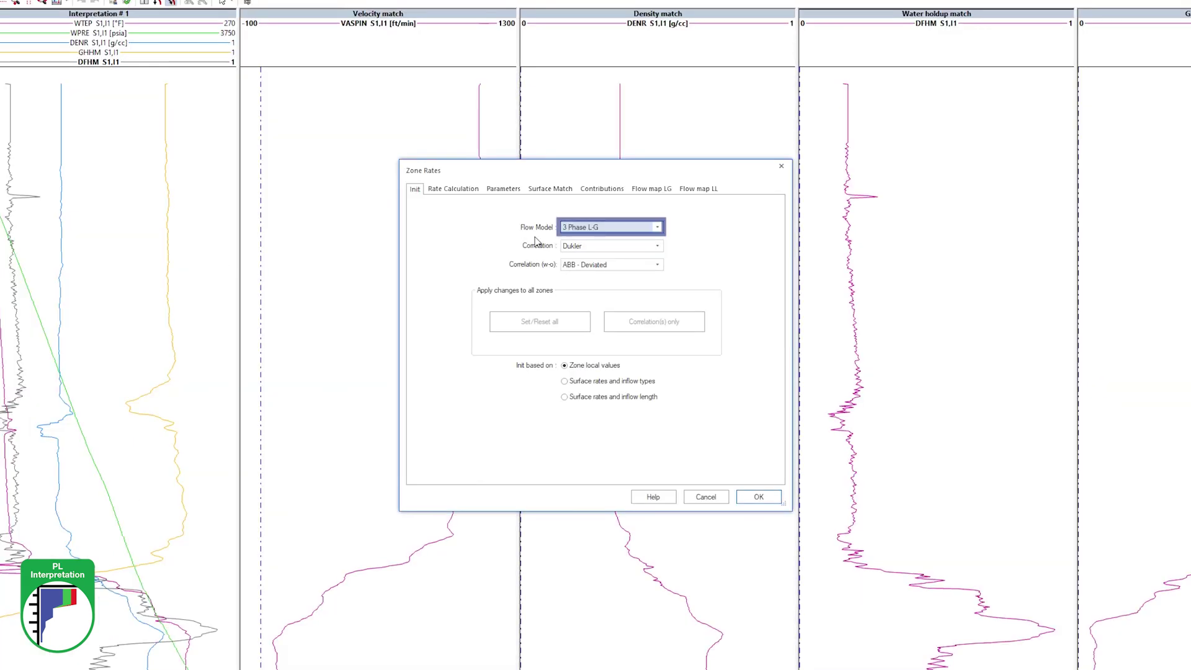
pyautogui.click(643, 251)
pyautogui.click(658, 229)
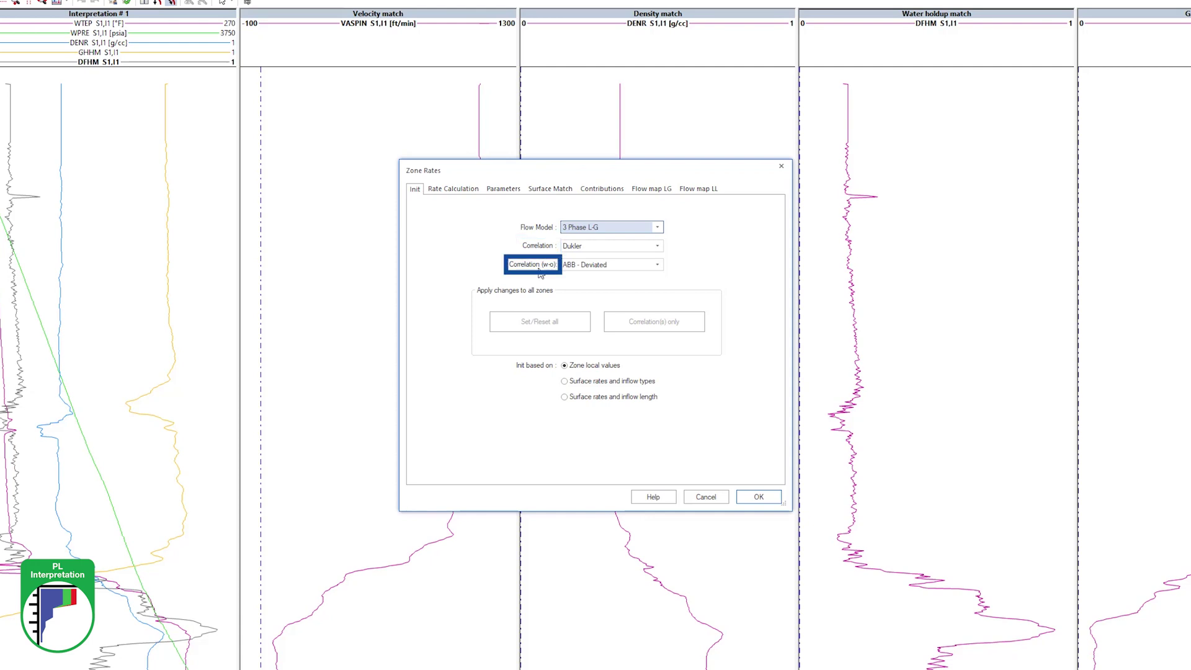
pyautogui.click(644, 249)
# - Keep the ABB - Deviated water-oil correlation and accept the calculated zone rates
pyautogui.click(656, 265)
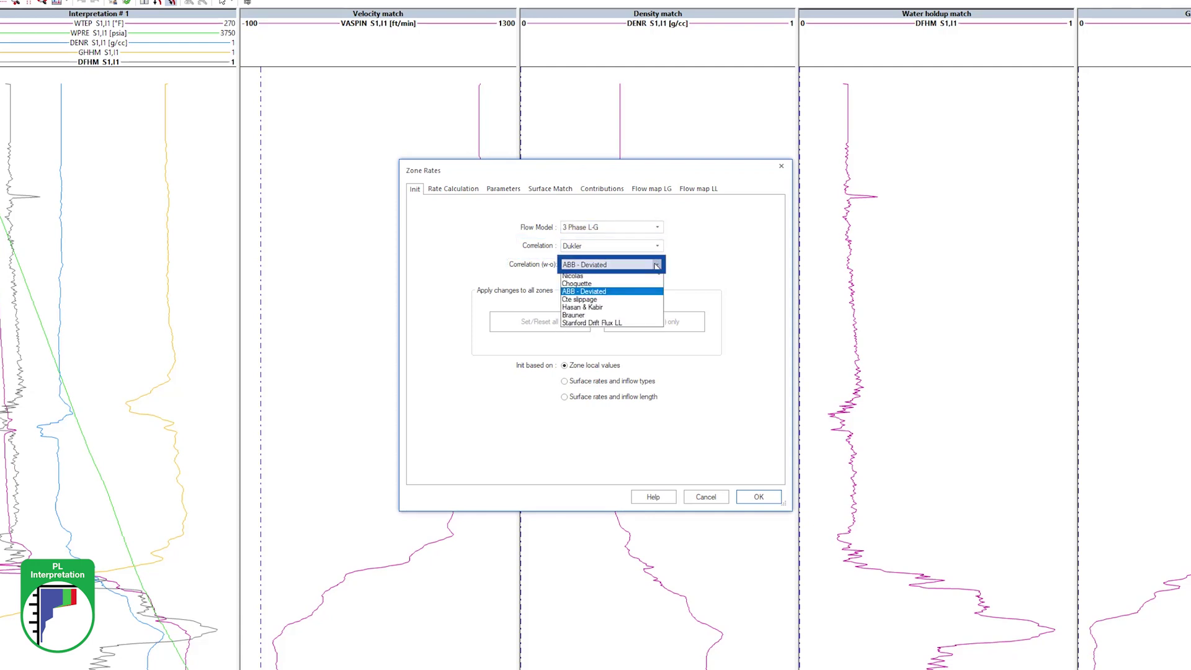
pyautogui.click(657, 265)
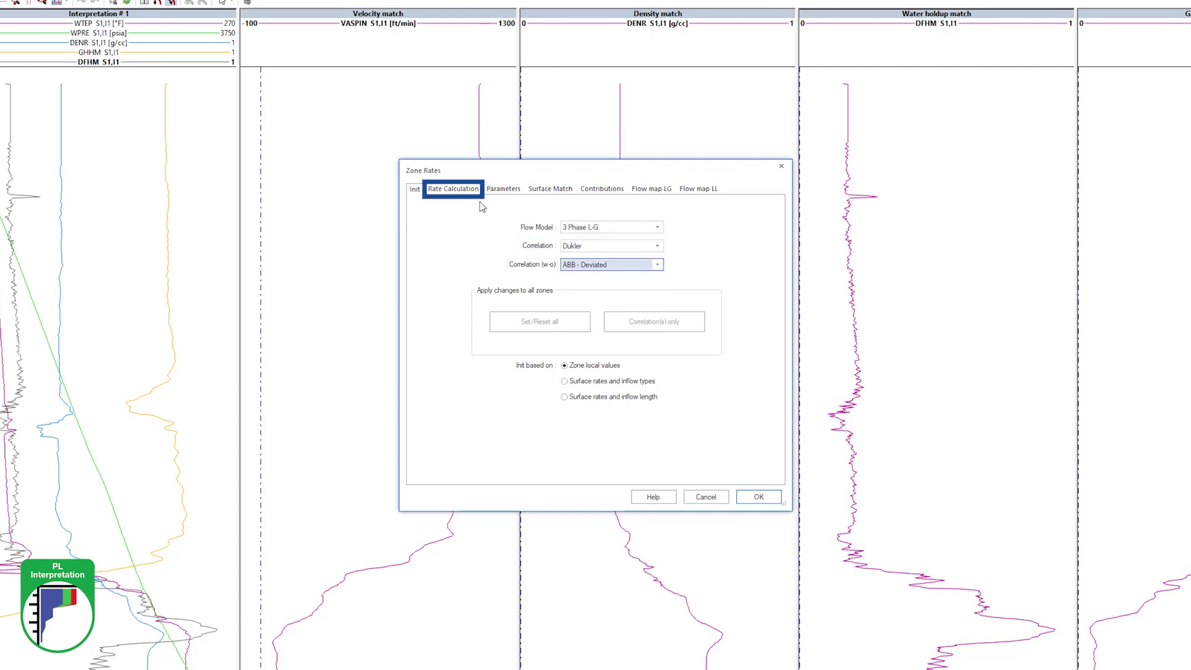
pyautogui.click(460, 190)
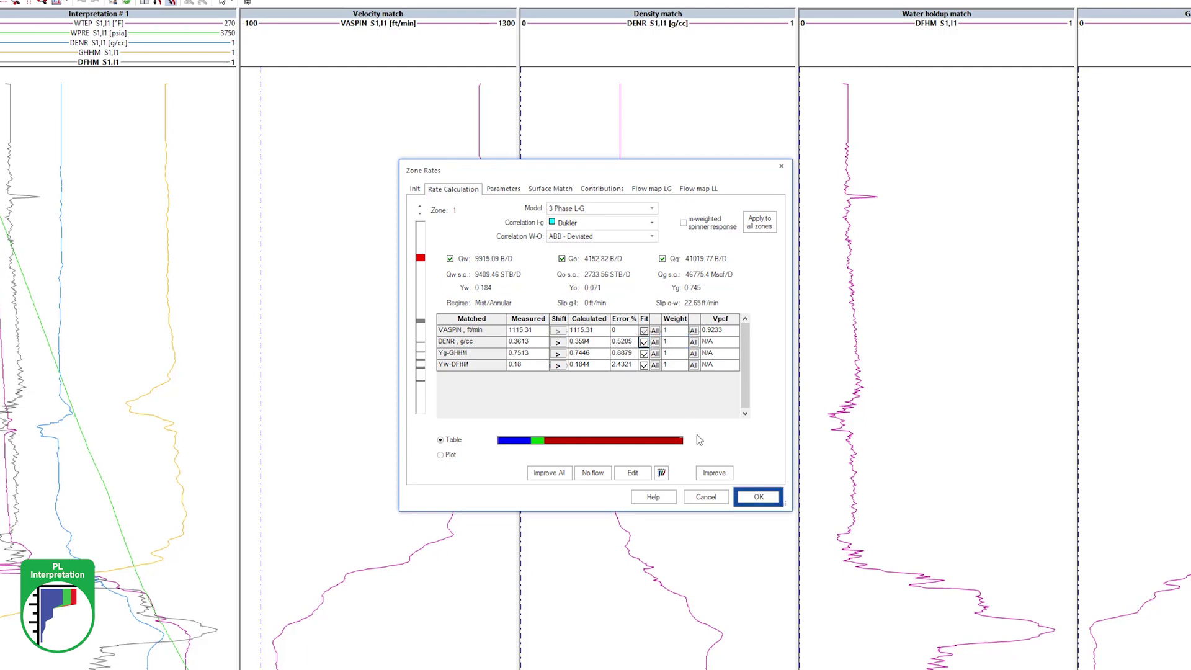
pyautogui.click(758, 496)
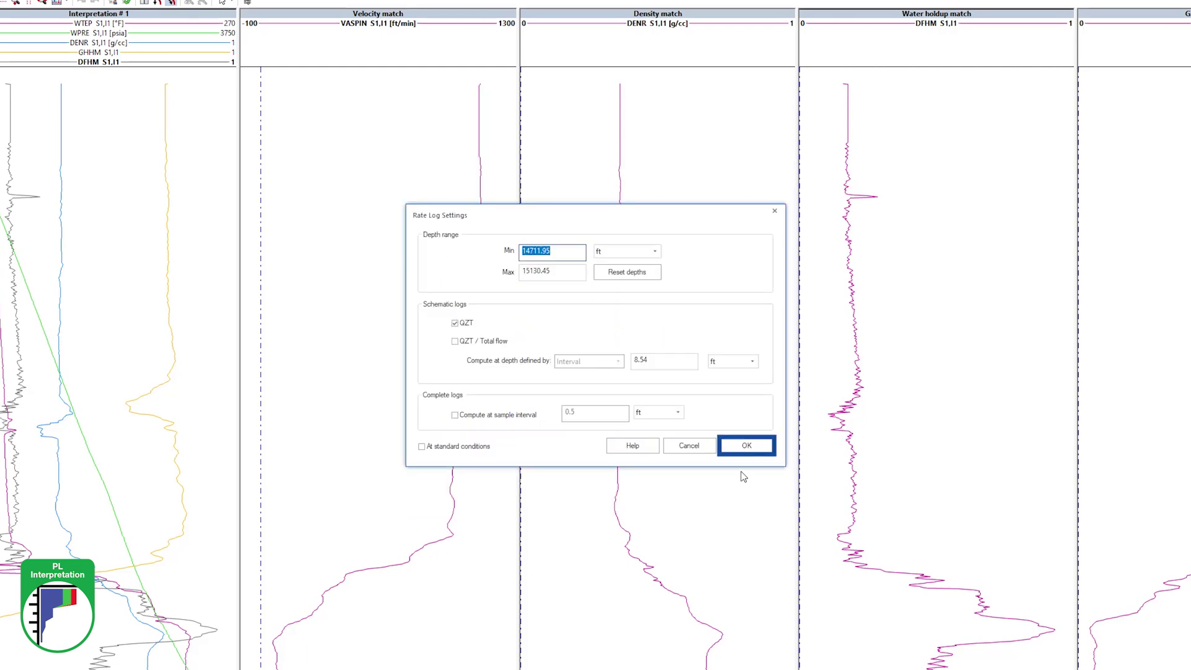
# - Confirm Rate Log Settings to generate the cumulative QZT and zonal QZI rate logs
pyautogui.click(745, 446)
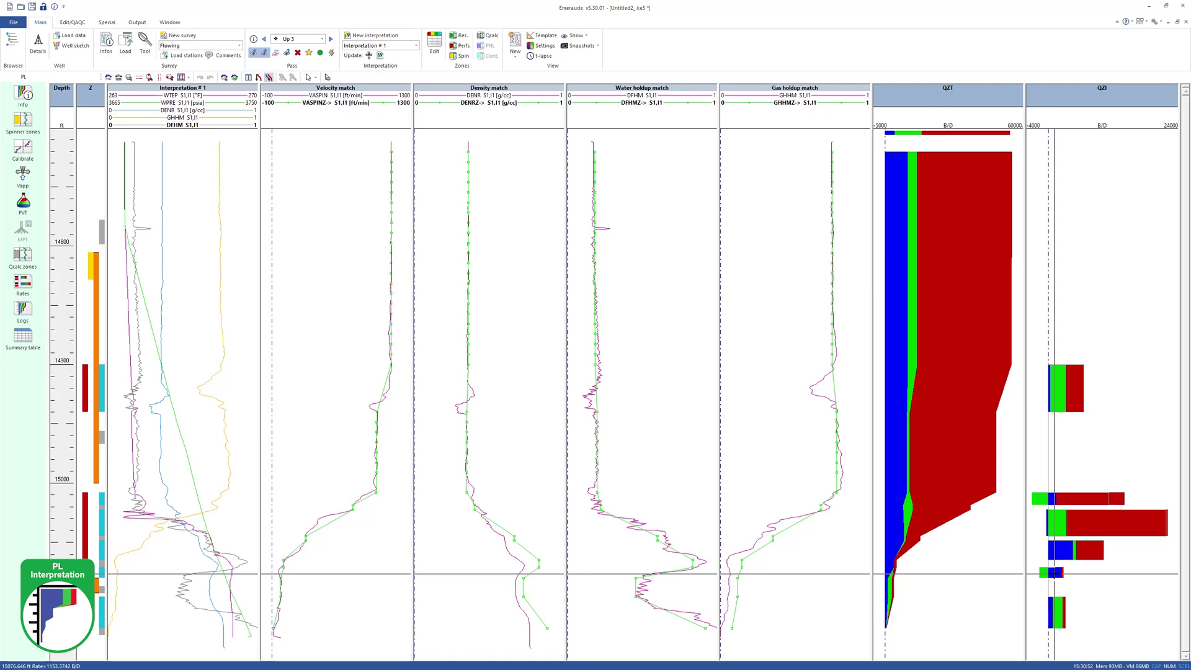
# - Globally regress zone contributions as positive (objective 0.0457), then briefly enlarge the QZI track to check
pyautogui.click(23, 282)
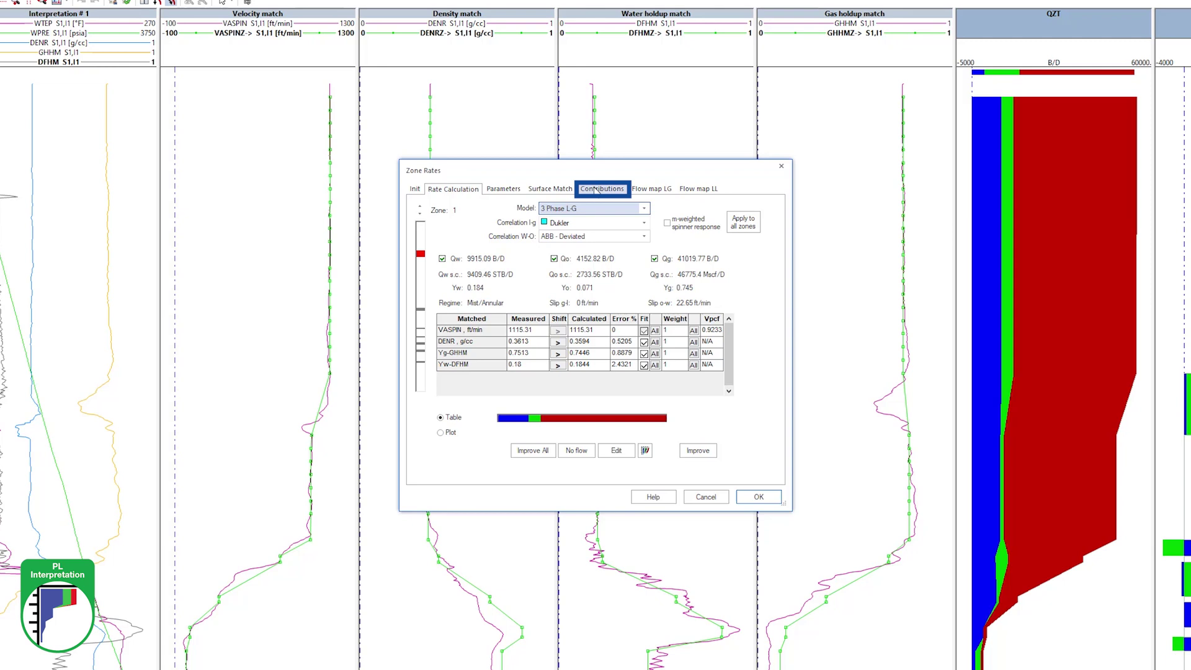
pyautogui.click(595, 224)
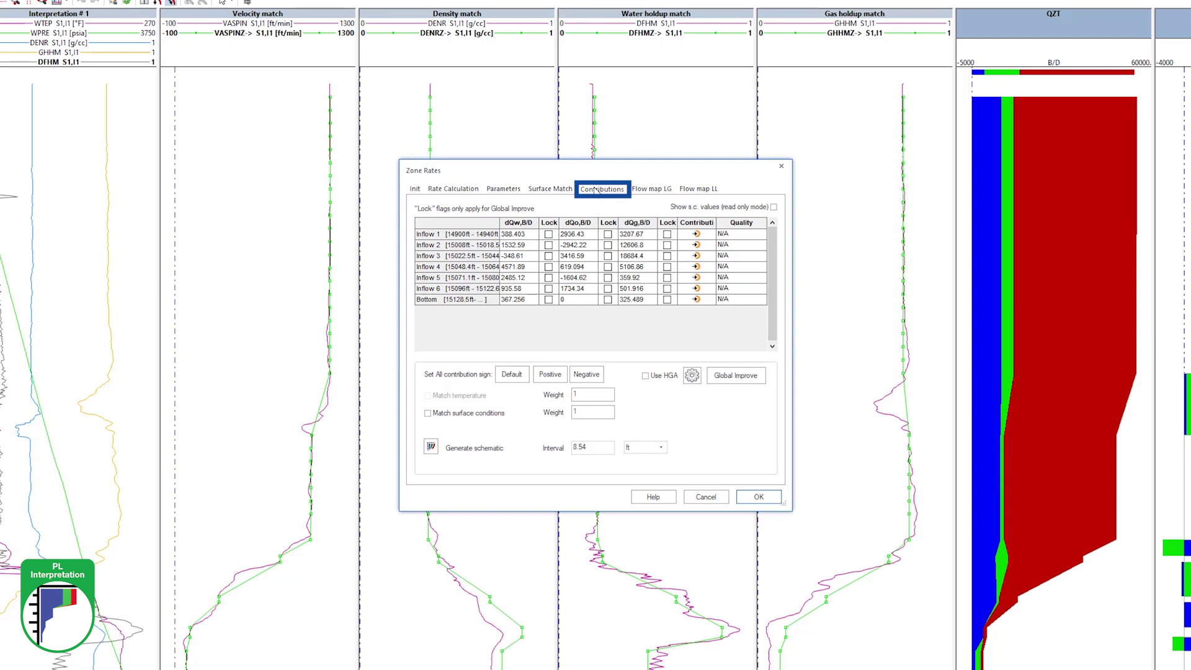
pyautogui.click(549, 375)
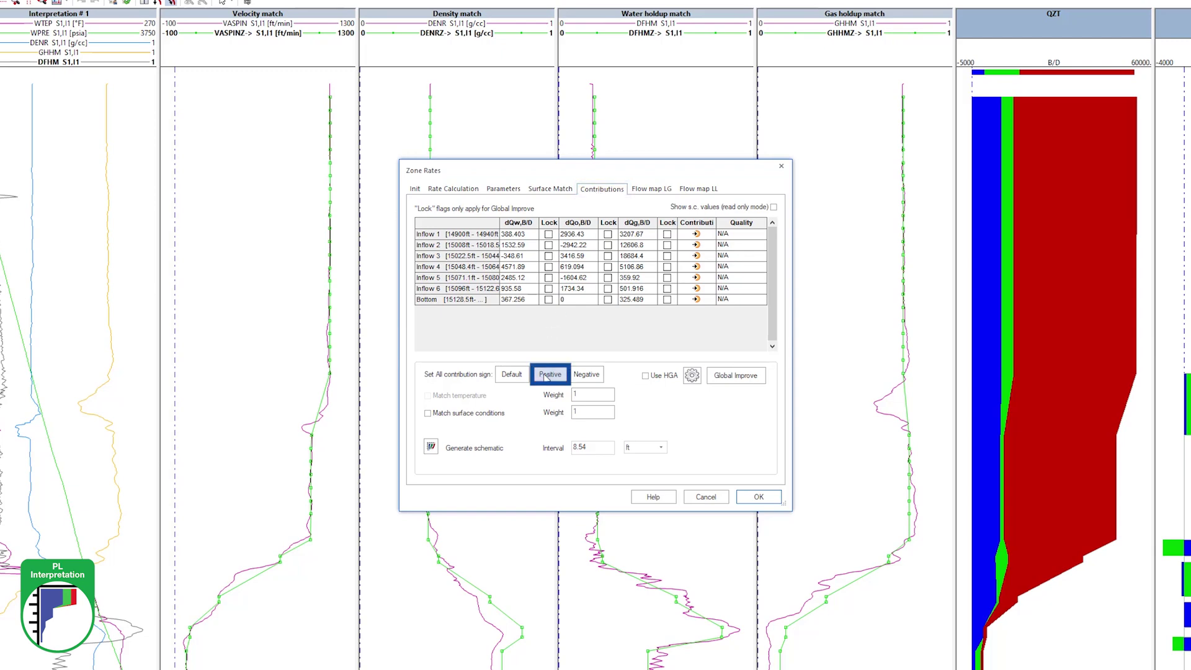
pyautogui.click(735, 374)
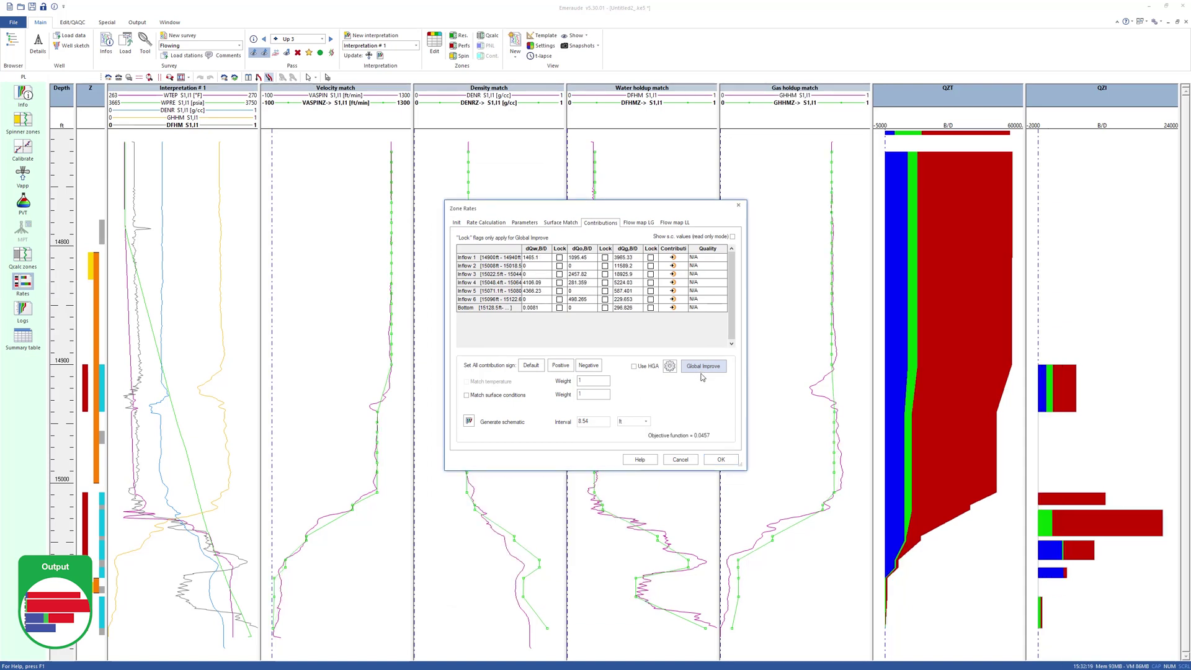
pyautogui.click(720, 458)
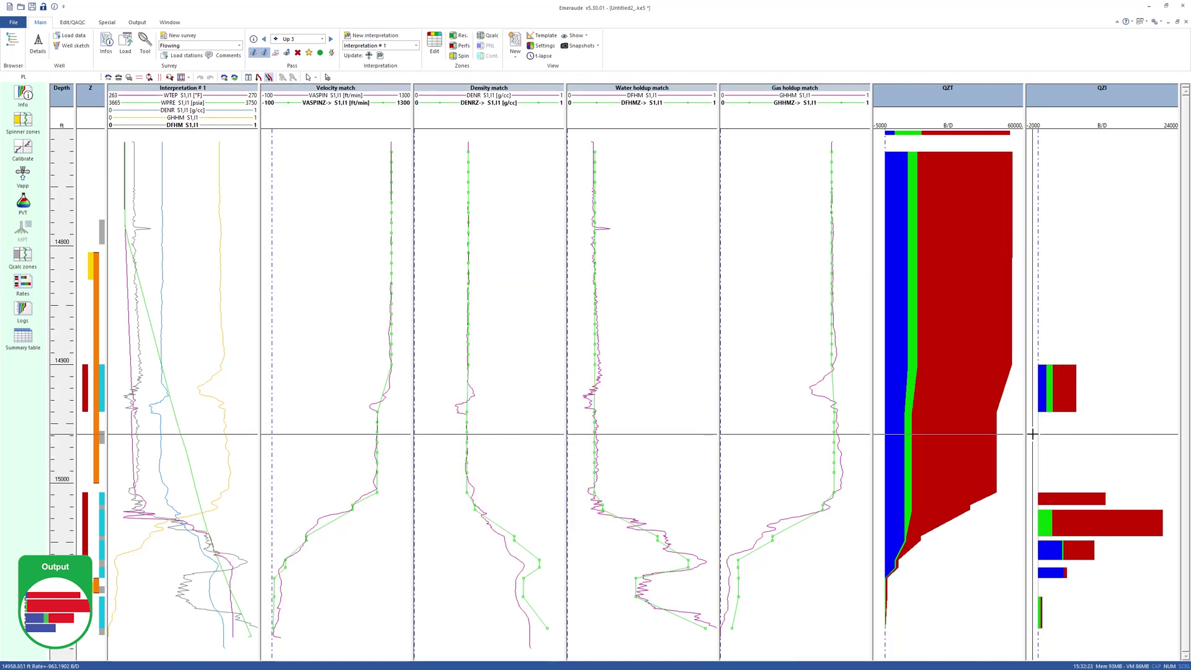
pyautogui.doubleClick(1073, 96)
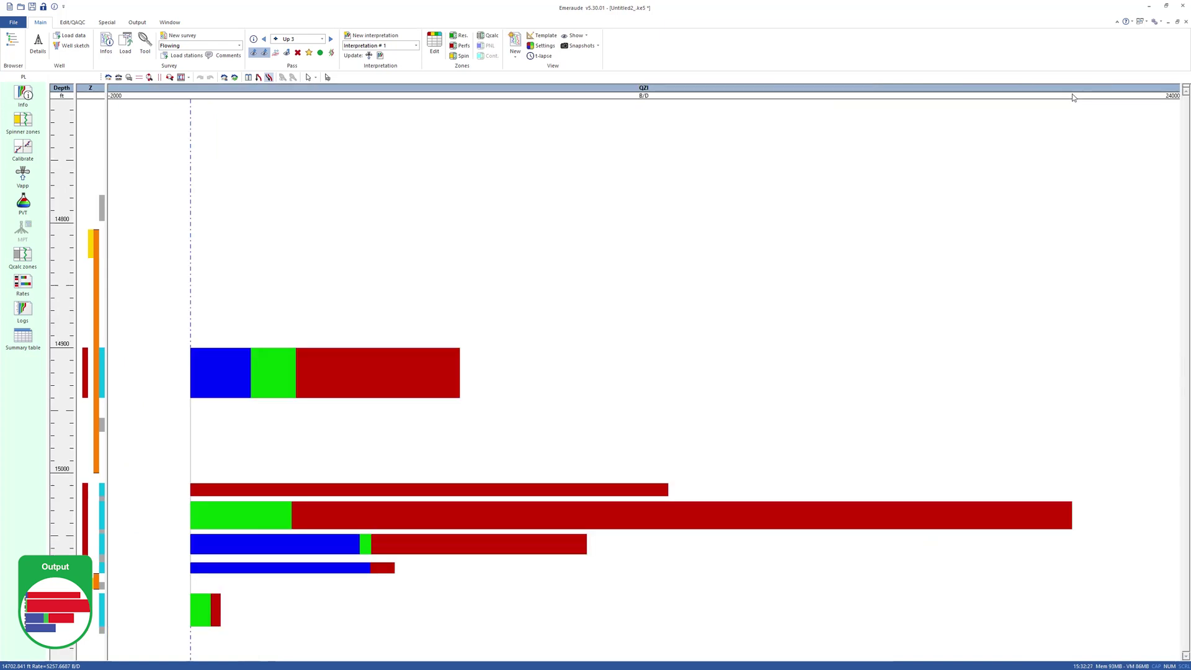
pyautogui.doubleClick(1069, 92)
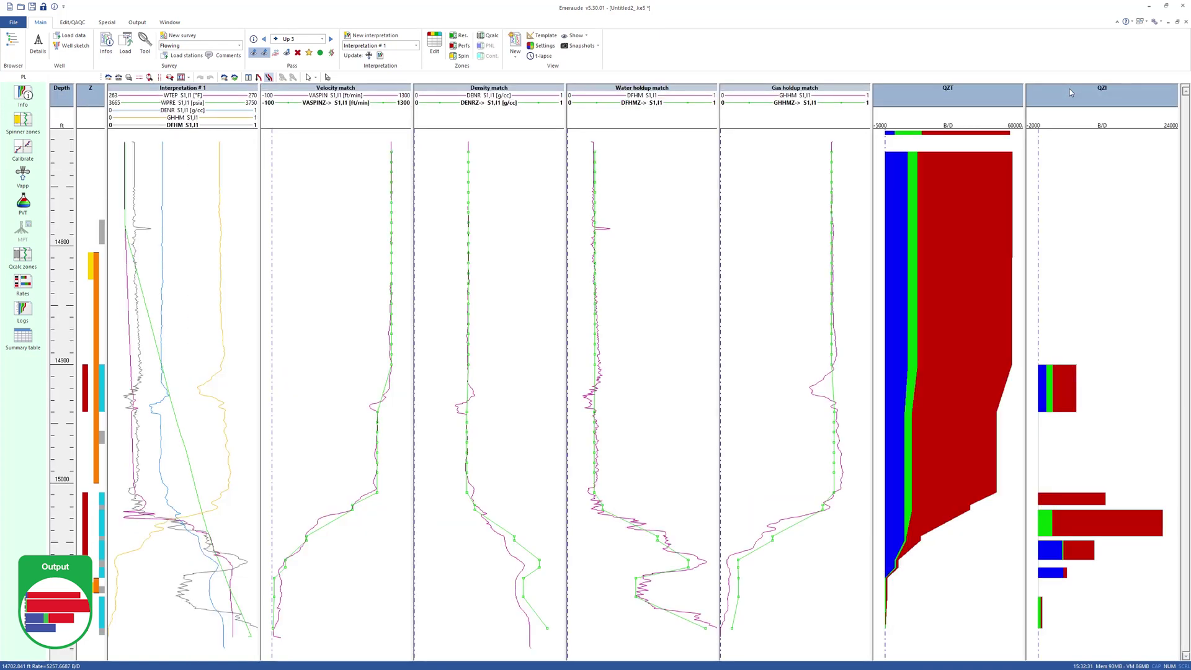
# - Preview the one-page printable log with header, match tracks and QZT/QZI logs, then close it
pyautogui.click(137, 22)
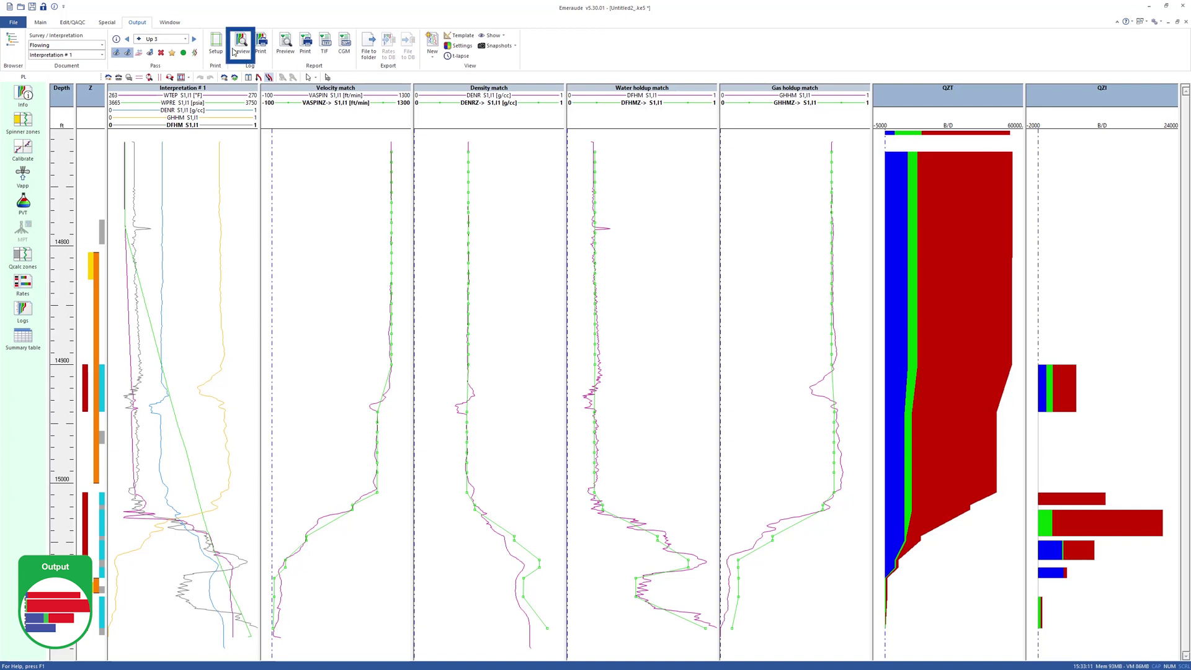
pyautogui.click(240, 45)
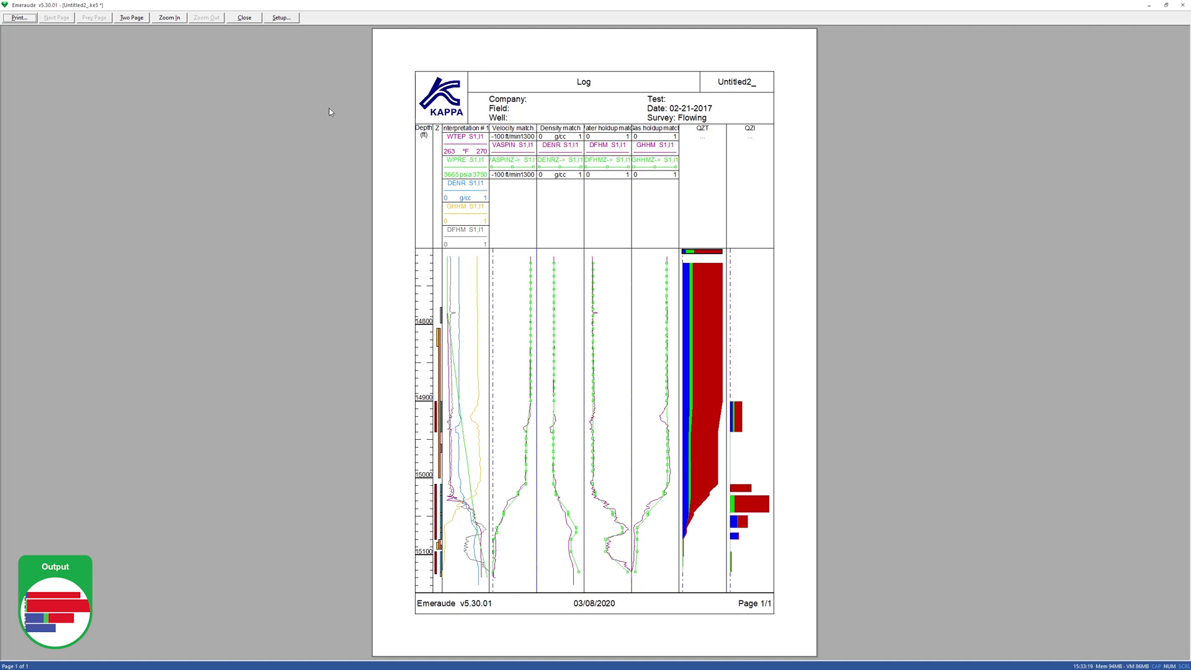
pyautogui.click(245, 18)
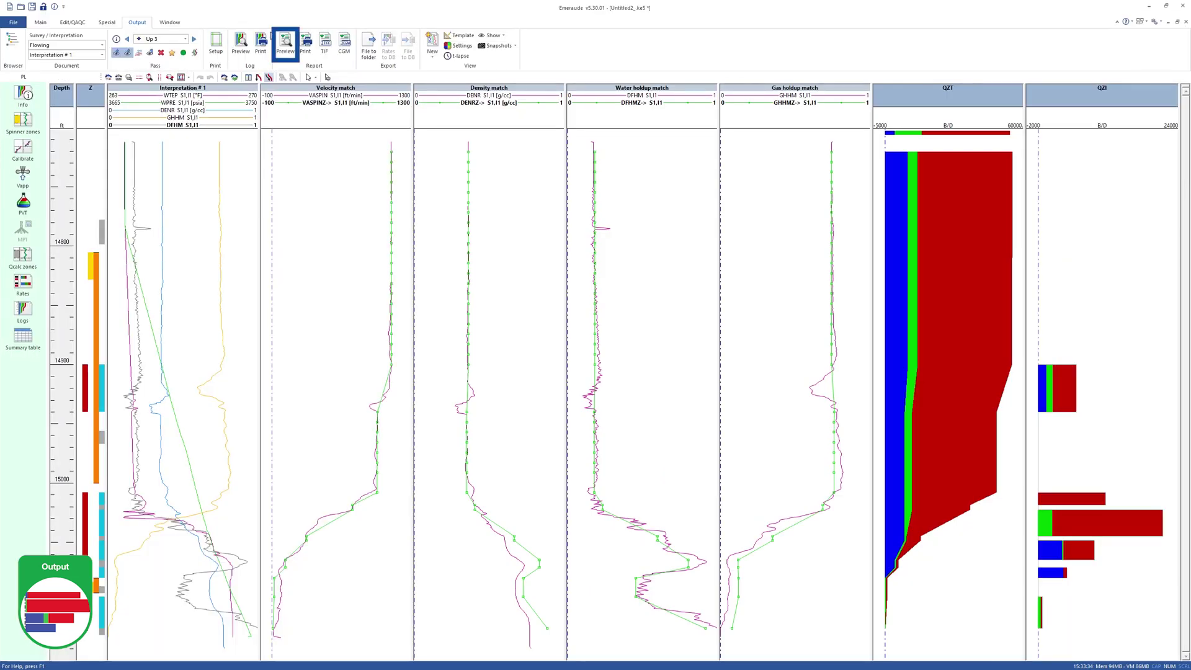
# - Preview a report with Spinners calibration, Res. Cond. - Water contributions and detailed calculation-zone rates
pyautogui.click(286, 43)
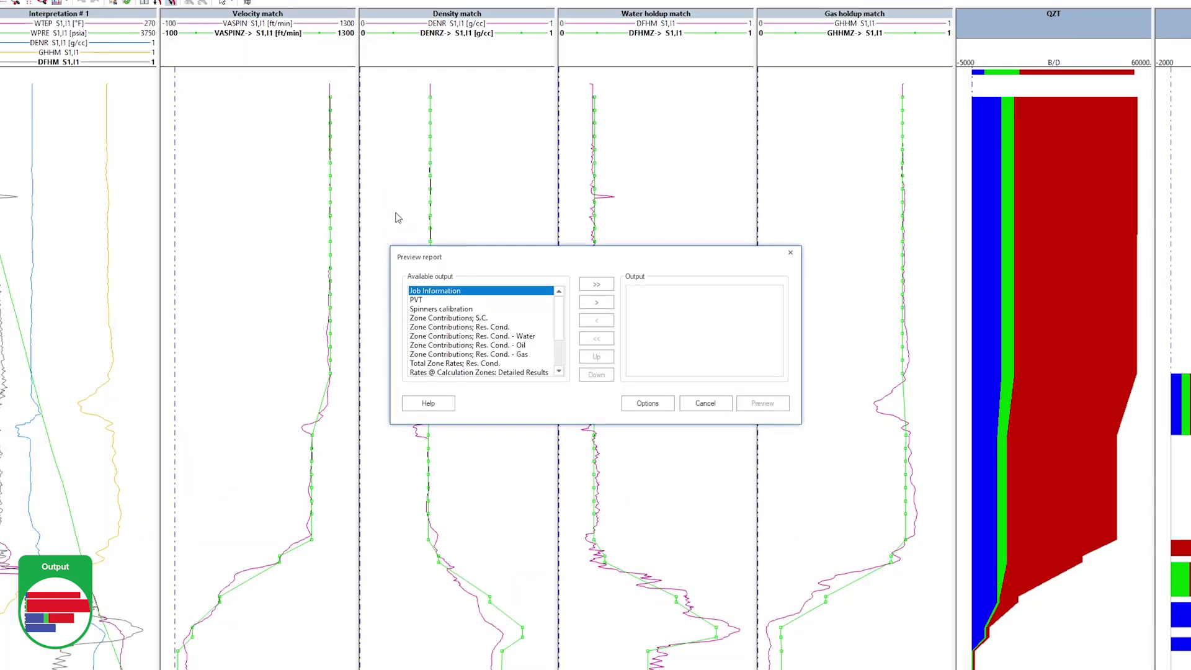
pyautogui.click(453, 310)
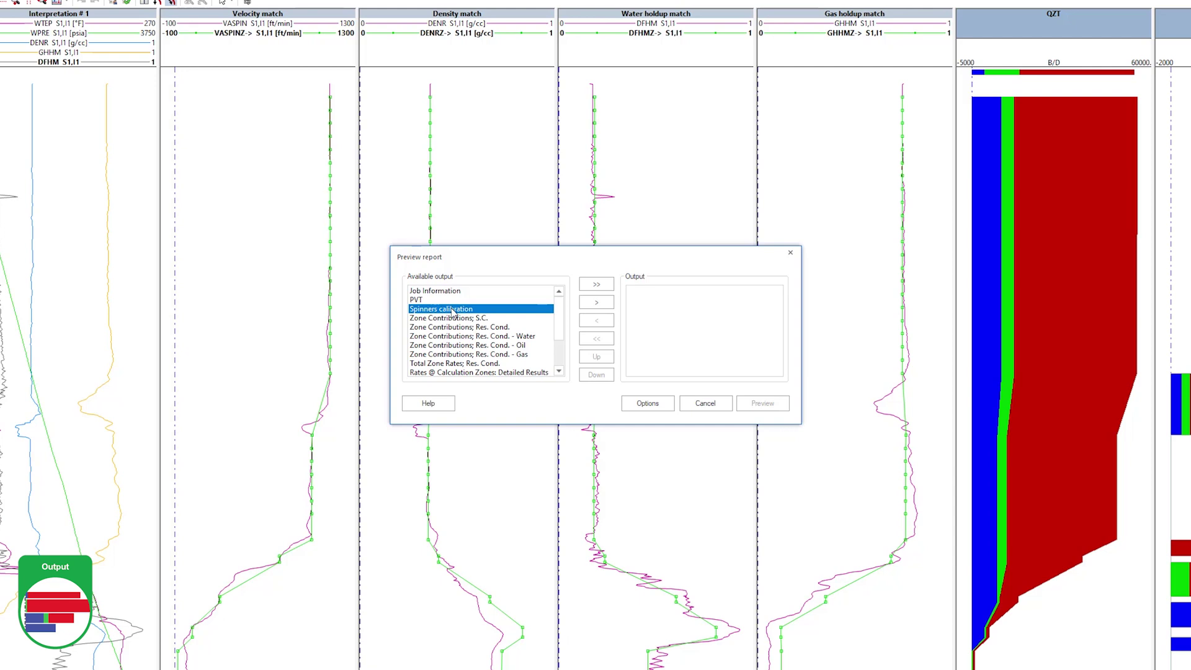
pyautogui.click(599, 306)
pyautogui.click(534, 327)
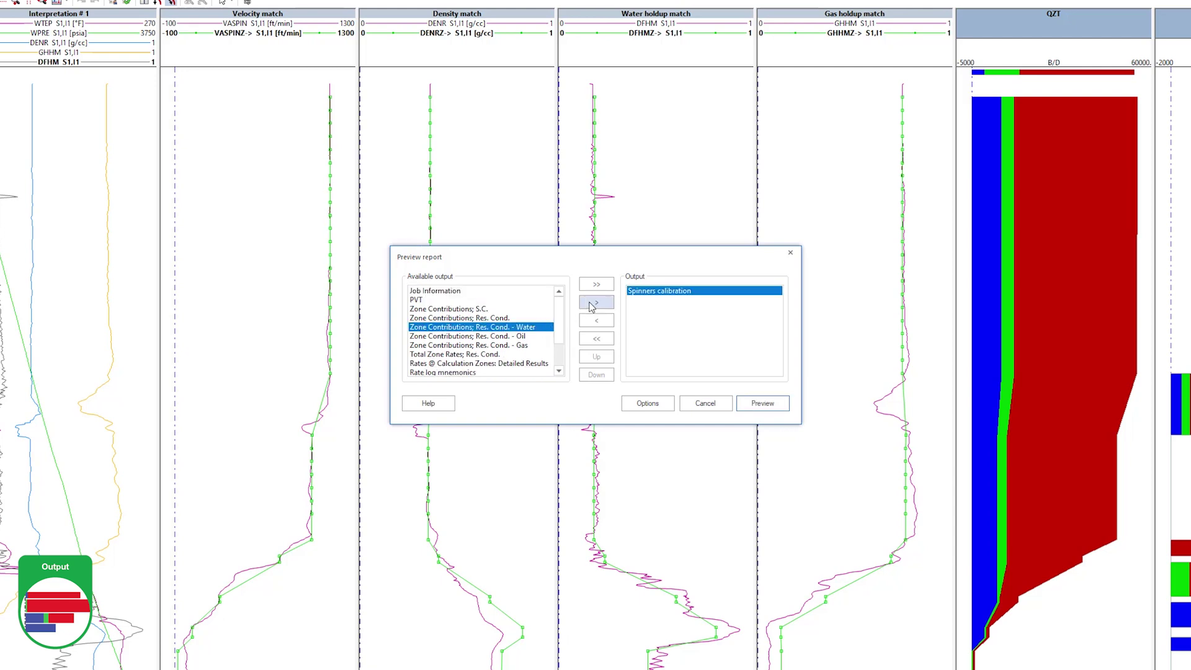
pyautogui.click(590, 305)
pyautogui.click(520, 356)
pyautogui.click(596, 302)
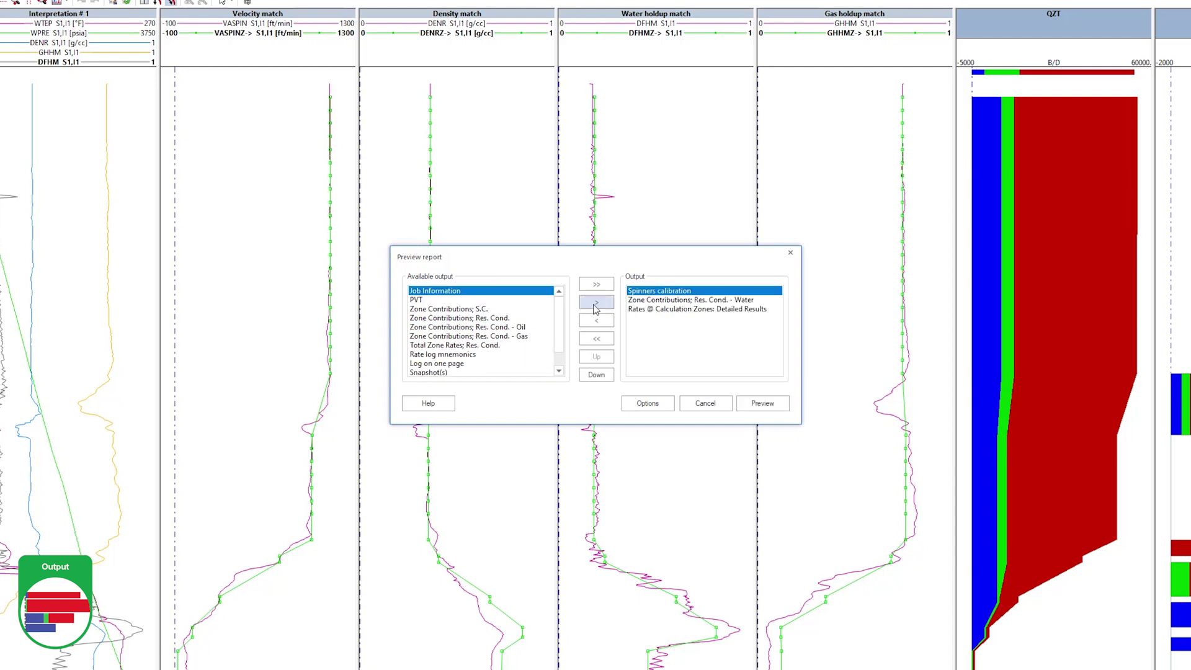
pyautogui.click(762, 402)
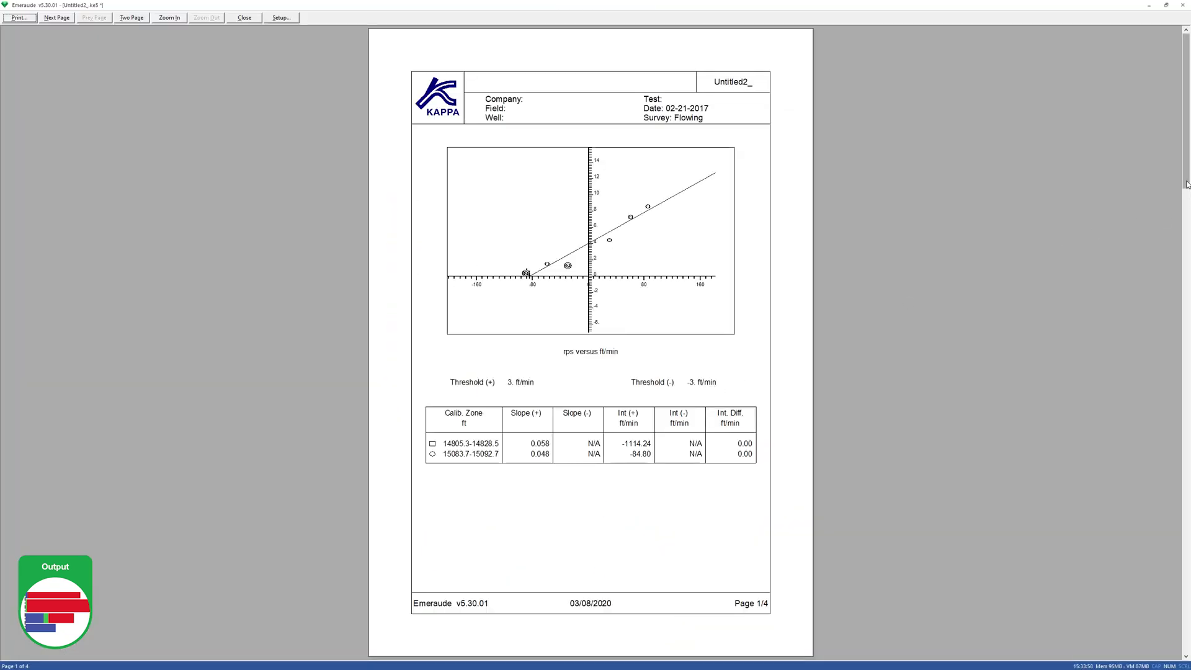
pyautogui.moveTo(1190, 190); pyautogui.dragTo(1174, 548)
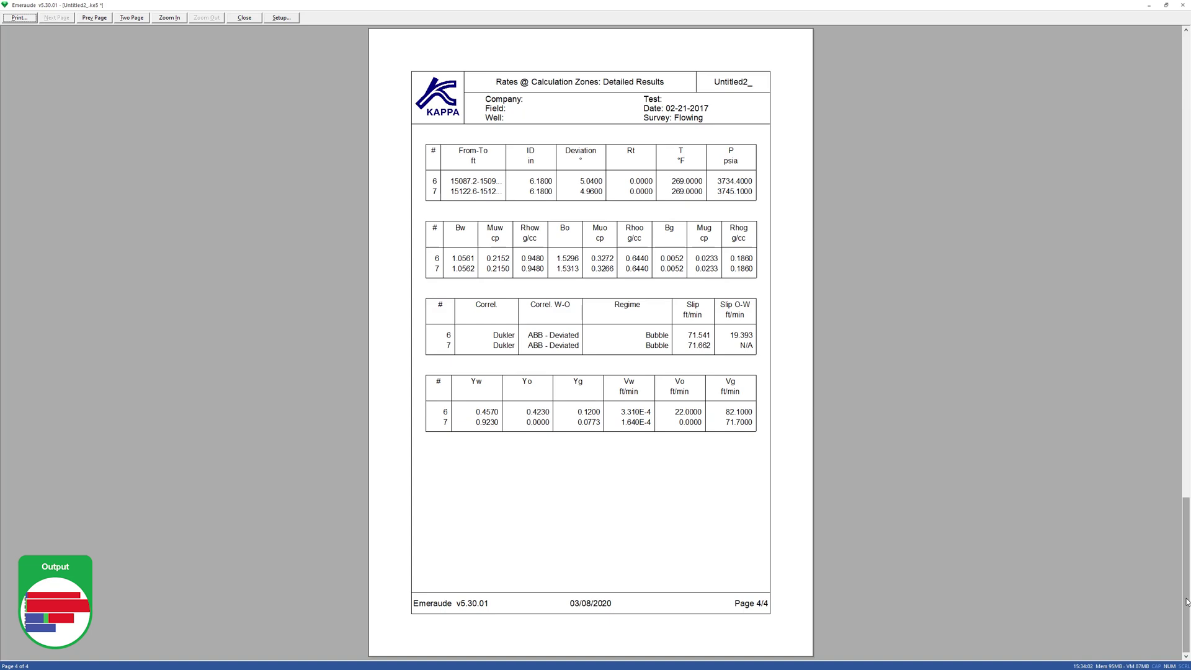
pyautogui.click(1183, 4)
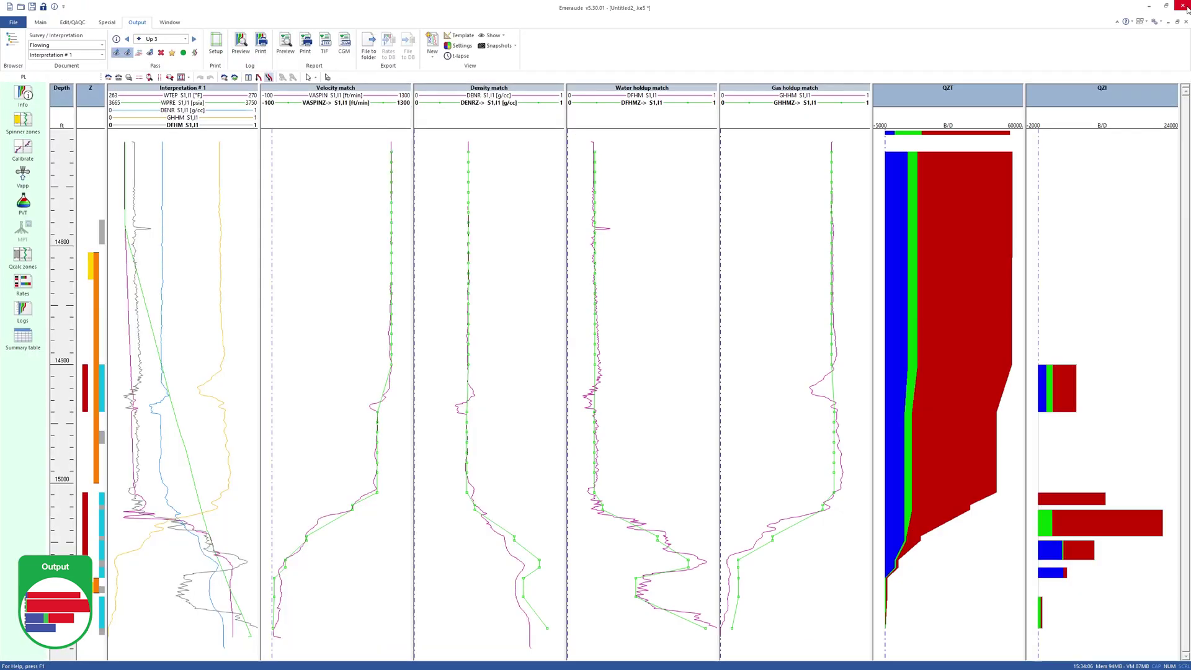